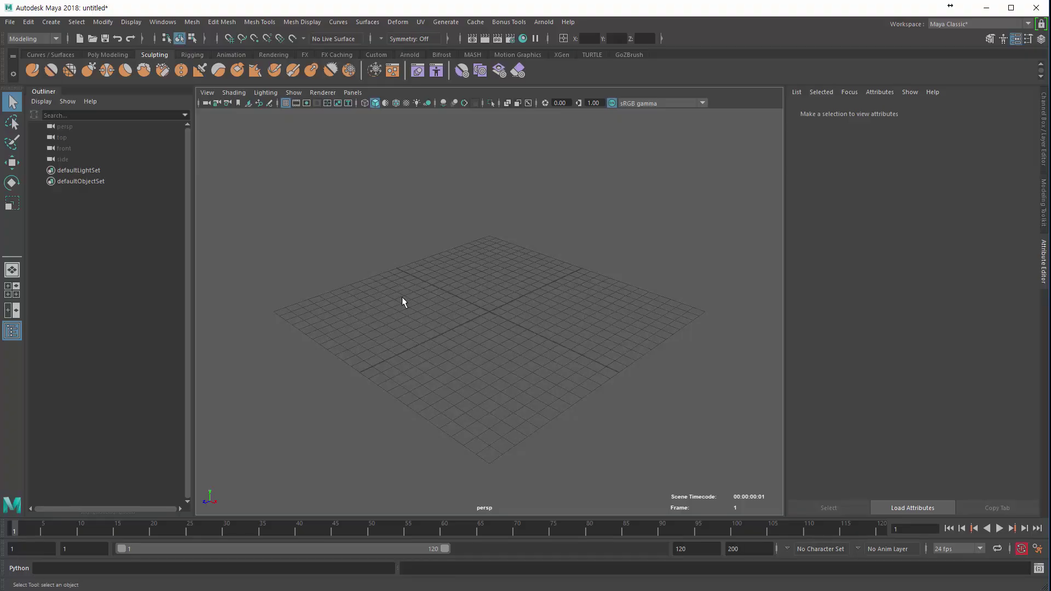
Switch to the full-size front view and open the image plane file browser, closing it without choosing an image.
{"action": "key", "text": "space"}
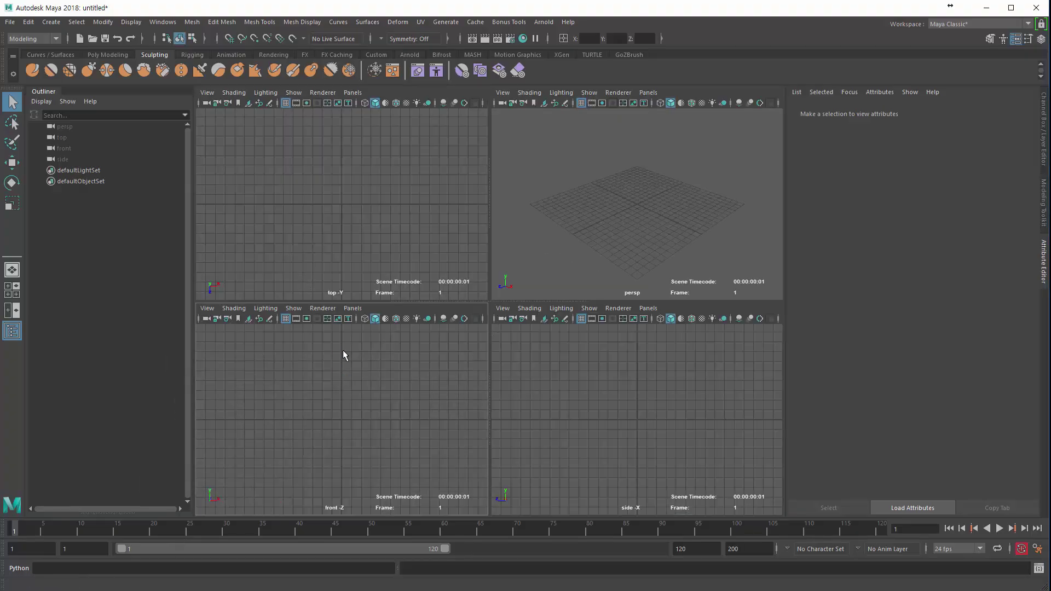
{"action": "key", "text": "space"}
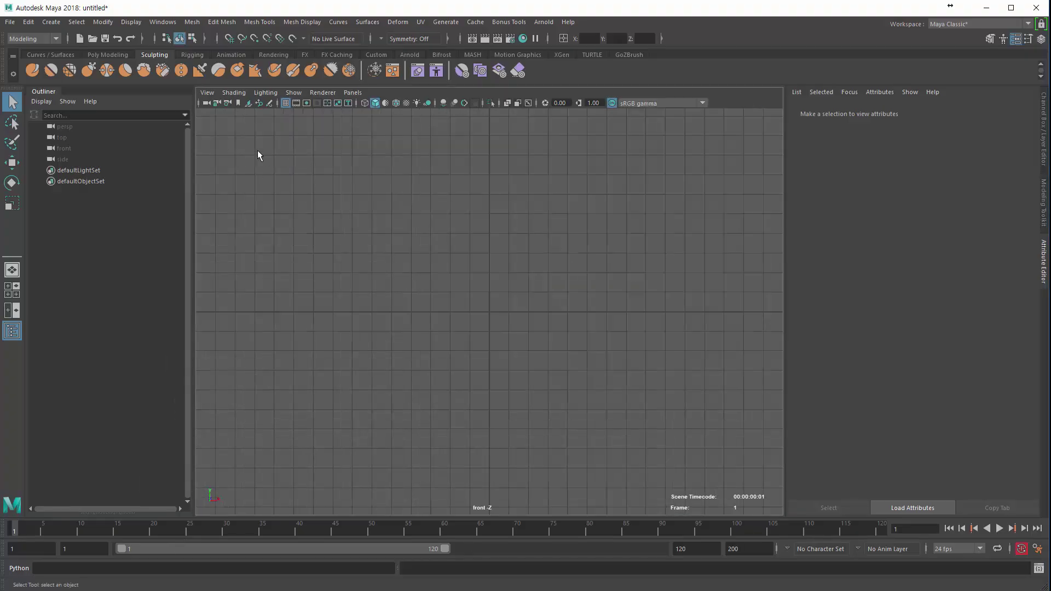
{"action": "left_click", "coordinate": [248, 103]}
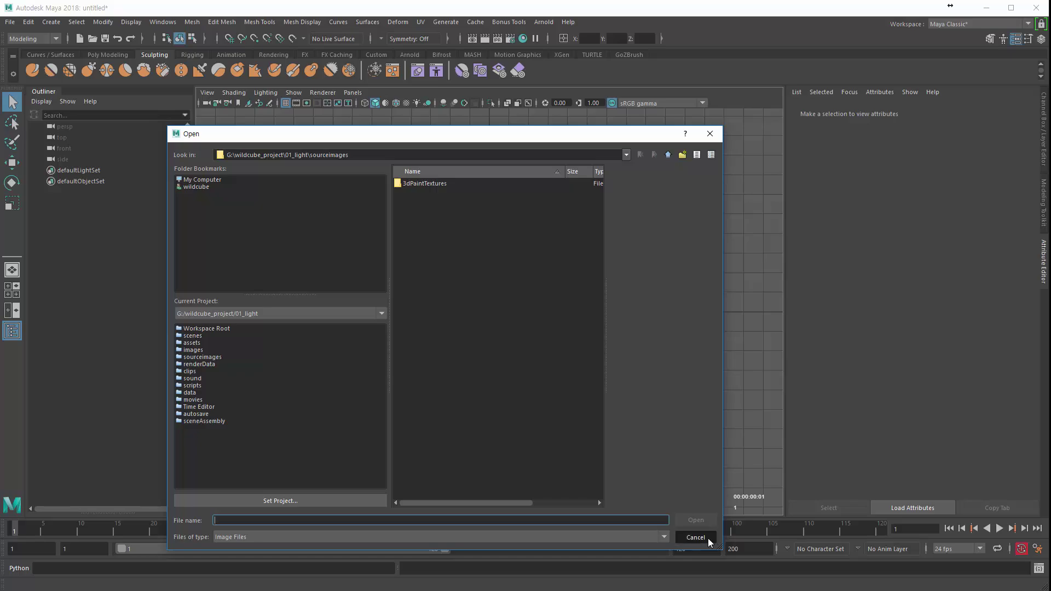
{"action": "left_click", "coordinate": [706, 538]}
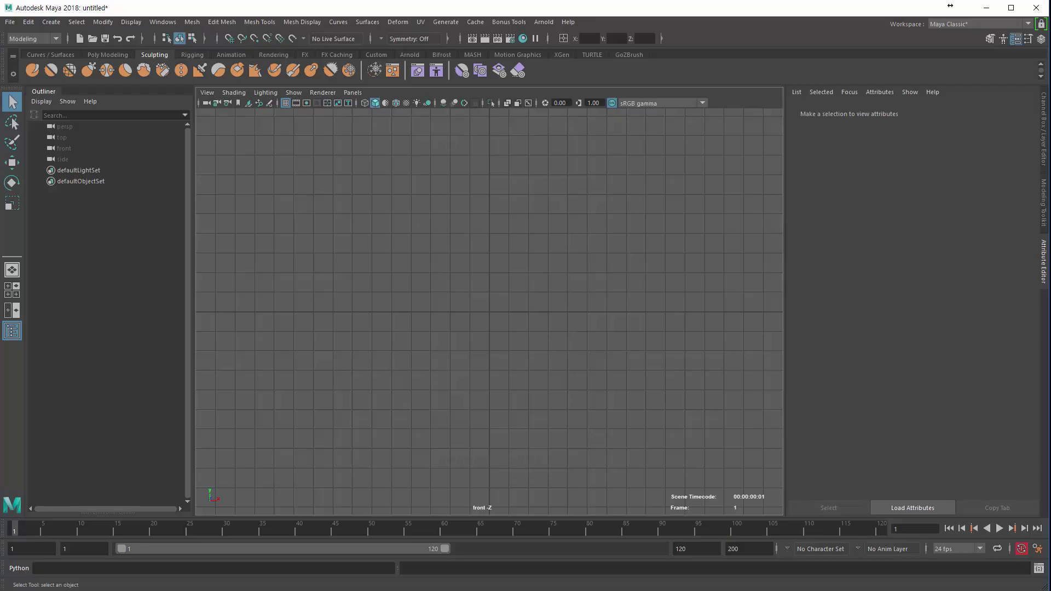
Open Front.jpg and Back.jpg from the Reference_images folder and arrange them side by side for comparison.
{"action": "left_click_drag", "start_coordinate": [0, 161], "coordinate": [206, 97]}
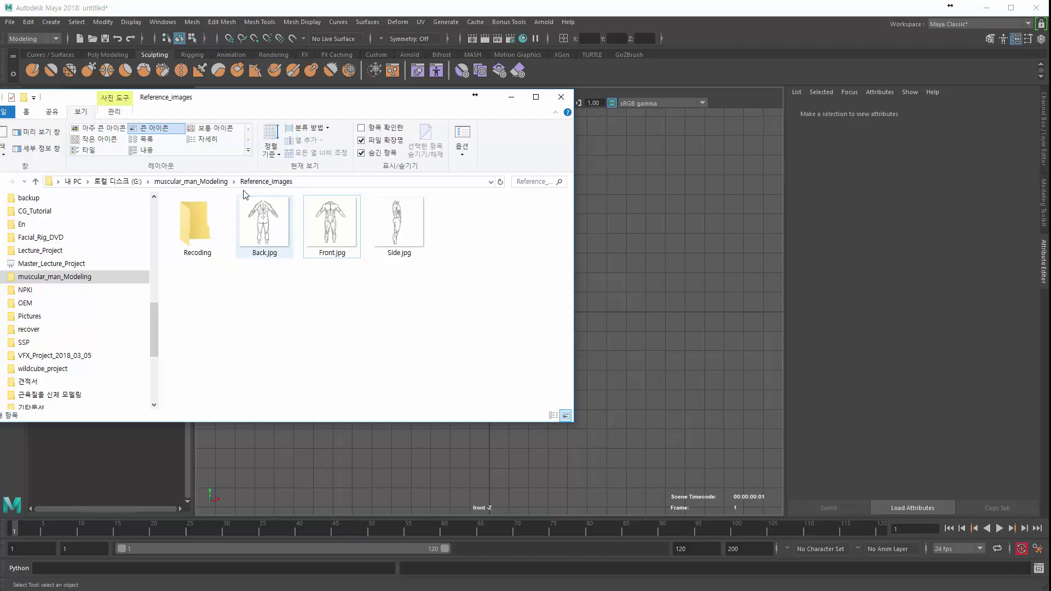
{"action": "double_click", "coordinate": [335, 233]}
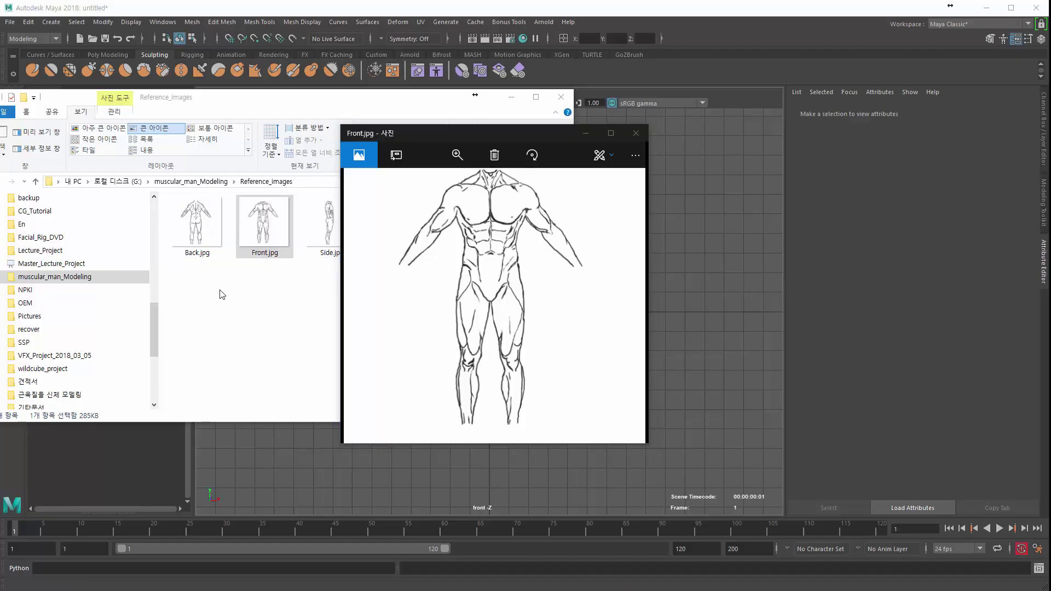
{"action": "double_click", "coordinate": [196, 222]}
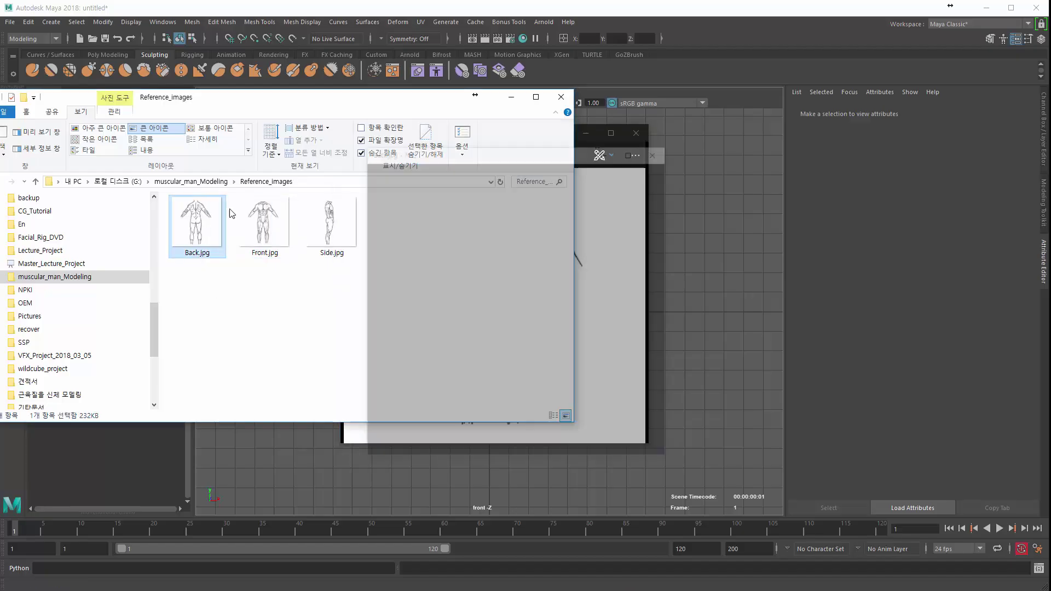
{"action": "left_click_drag", "start_coordinate": [483, 160], "coordinate": [286, 166]}
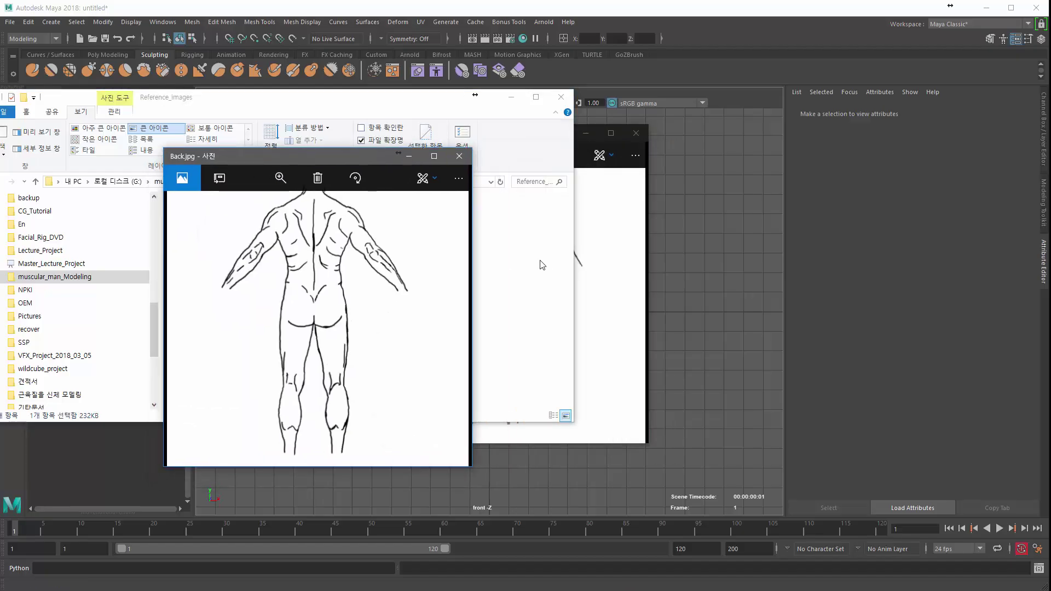
{"action": "left_click", "coordinate": [589, 268]}
{"action": "left_click_drag", "start_coordinate": [448, 144], "coordinate": [552, 169]}
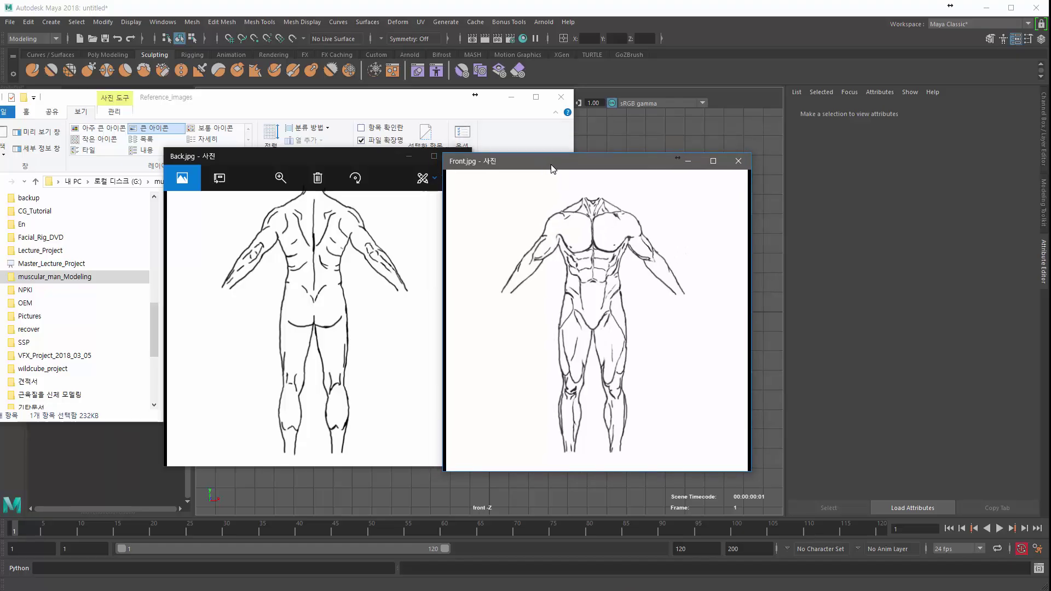
Open Side.jpg and arrange it beside the front and back reference images, bringing the back view forward.
{"action": "left_click_drag", "start_coordinate": [297, 163], "coordinate": [320, 289]}
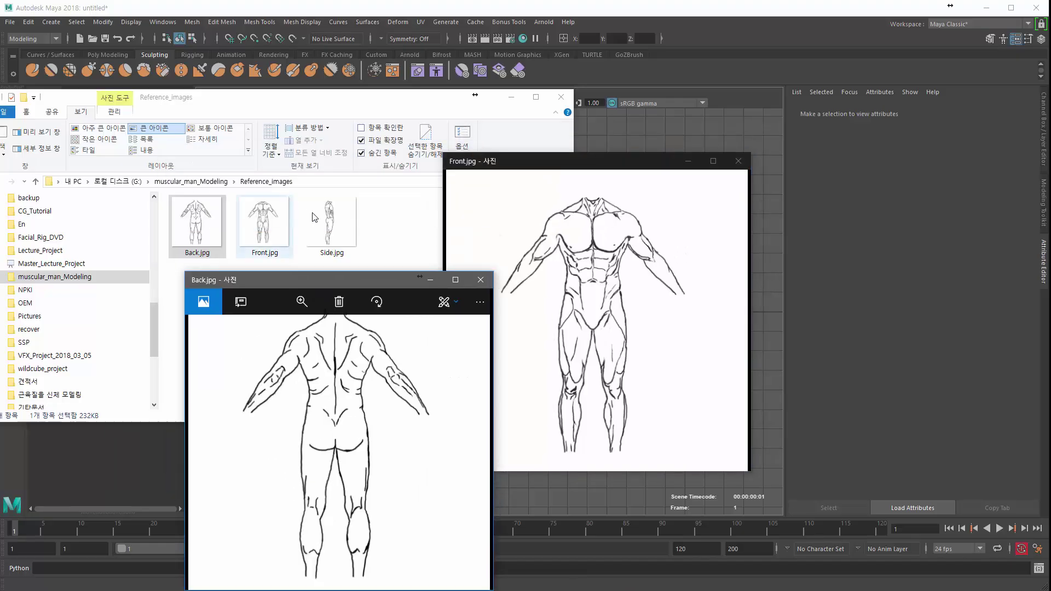
{"action": "double_click", "coordinate": [330, 219]}
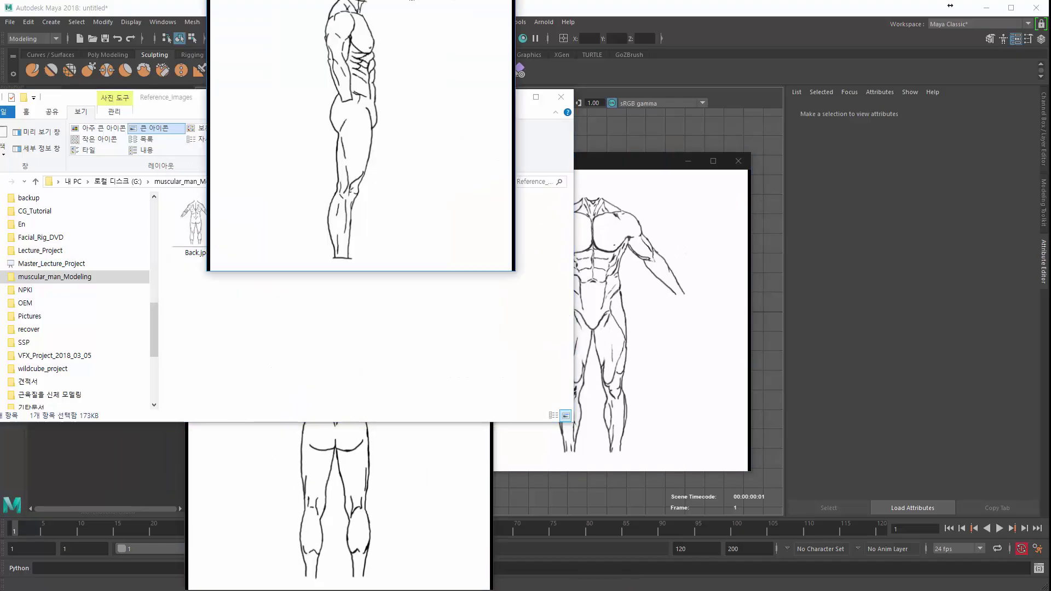
{"action": "left_click_drag", "start_coordinate": [346, 5], "coordinate": [798, 166]}
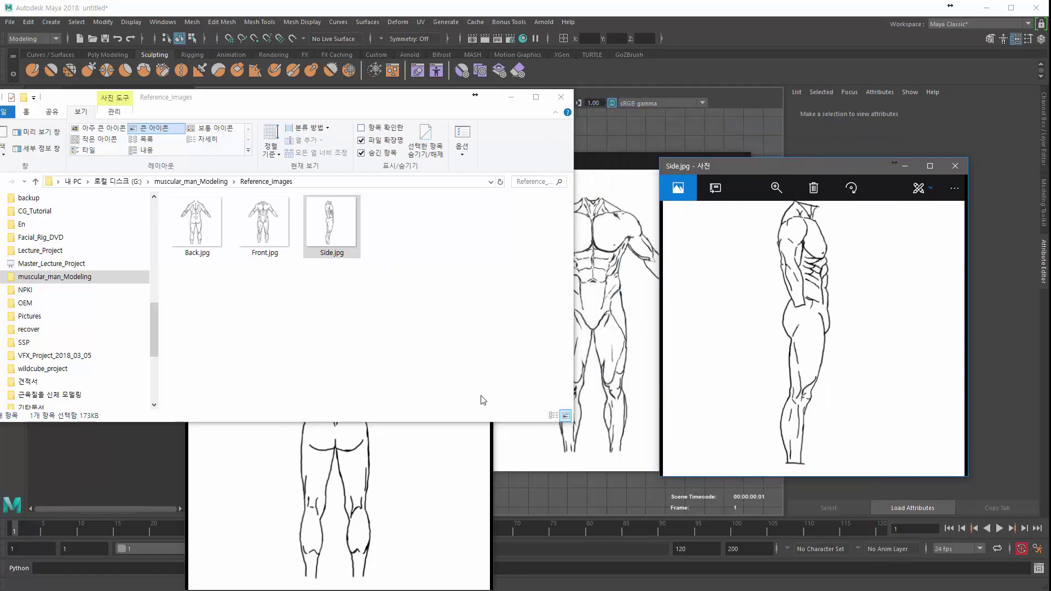
{"action": "left_click", "coordinate": [413, 446]}
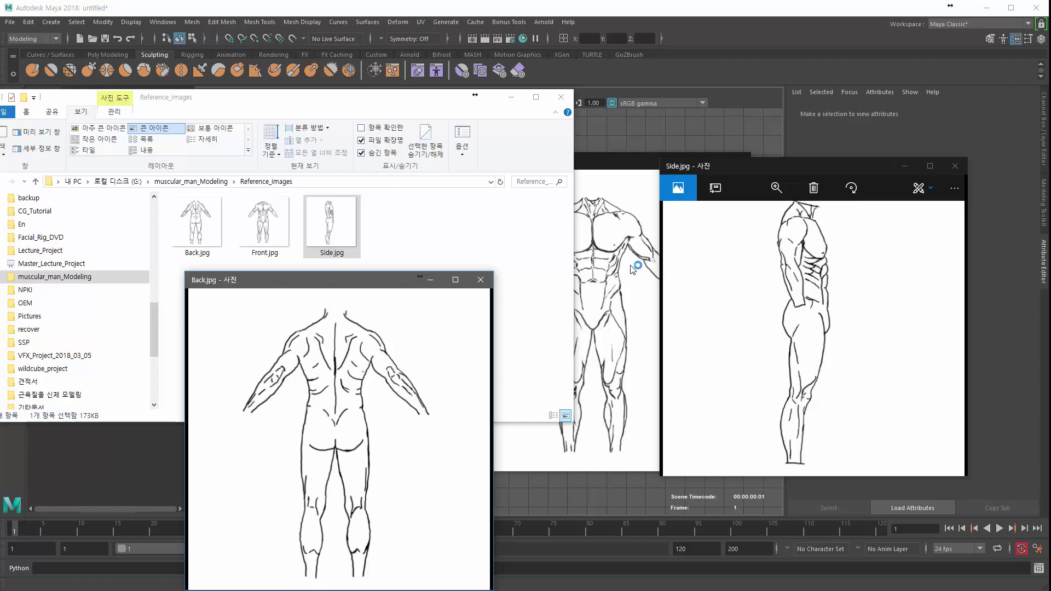
Minimize the Reference_images folder and the three reference image windows to return to the Maya scene.
{"action": "left_click", "coordinate": [511, 99]}
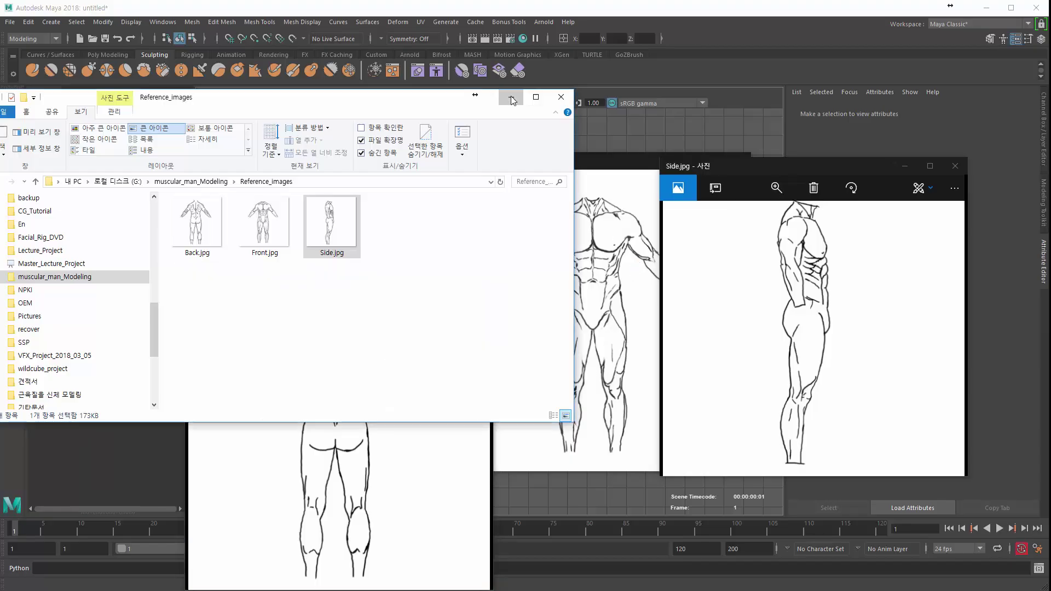
{"action": "left_click", "coordinate": [512, 98]}
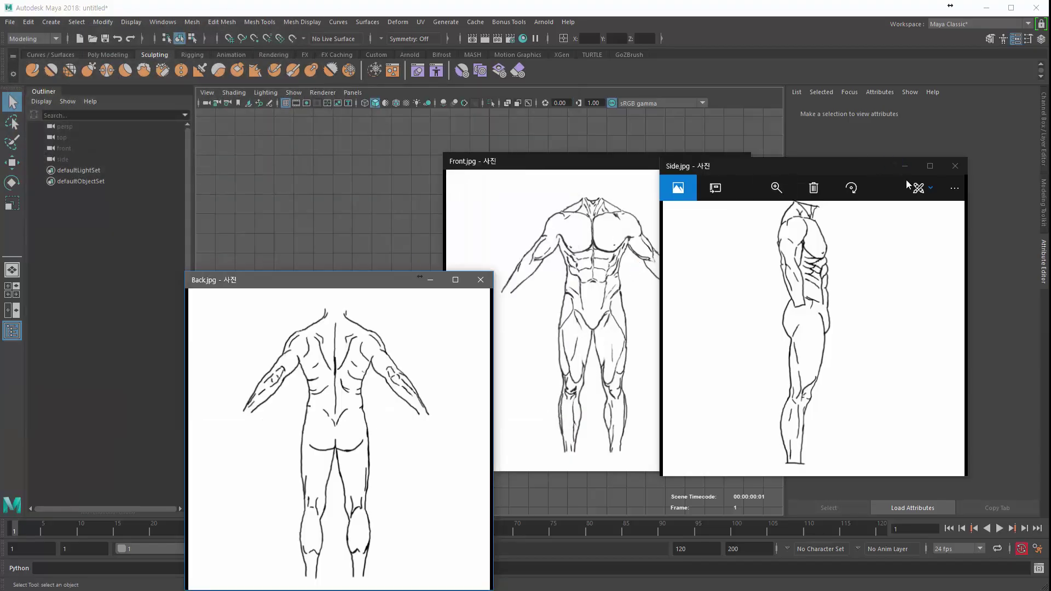
{"action": "left_click", "coordinate": [907, 170]}
{"action": "left_click", "coordinate": [688, 161]}
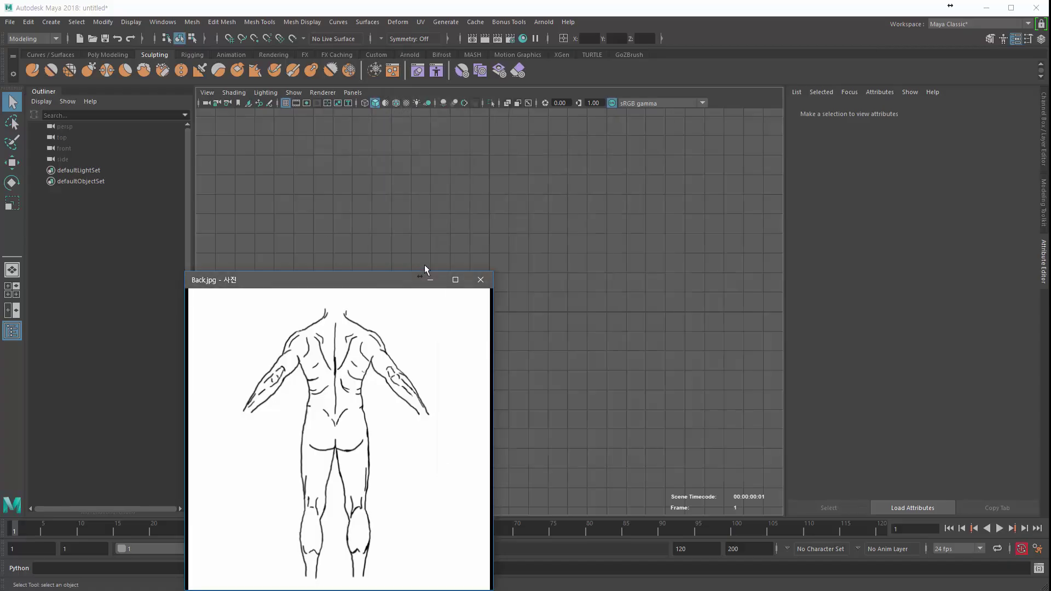
{"action": "left_click", "coordinate": [426, 279]}
{"action": "left_click", "coordinate": [384, 272]}
{"action": "left_click", "coordinate": [428, 279]}
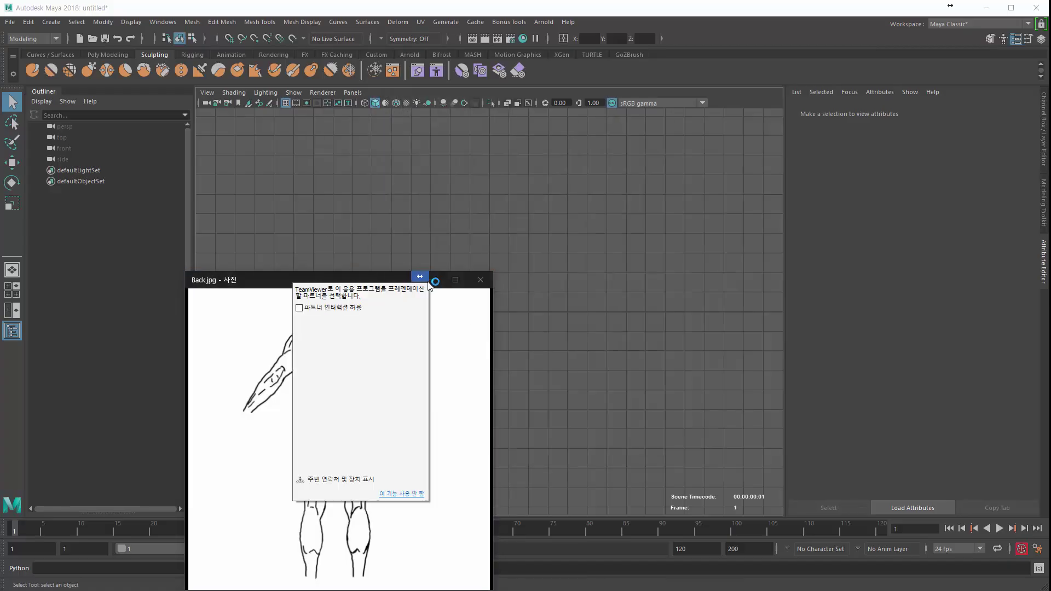
{"action": "left_click", "coordinate": [431, 281]}
{"action": "left_click", "coordinate": [428, 280]}
{"action": "left_click", "coordinate": [431, 280]}
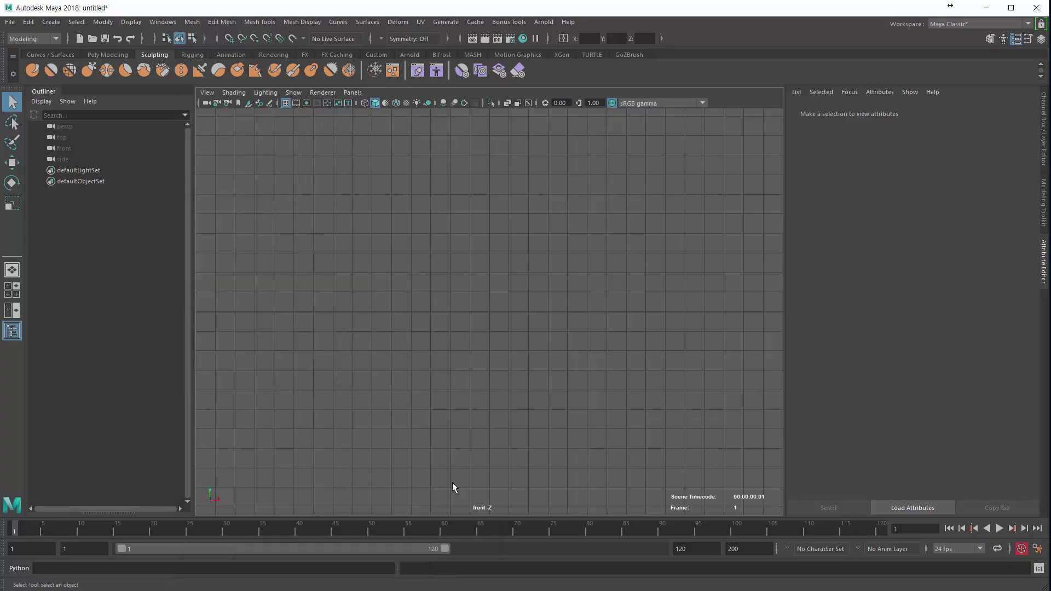
Create a polygon plane and set its Rotate X to 90 so it faces the front view.
{"action": "left_click", "coordinate": [52, 23]}
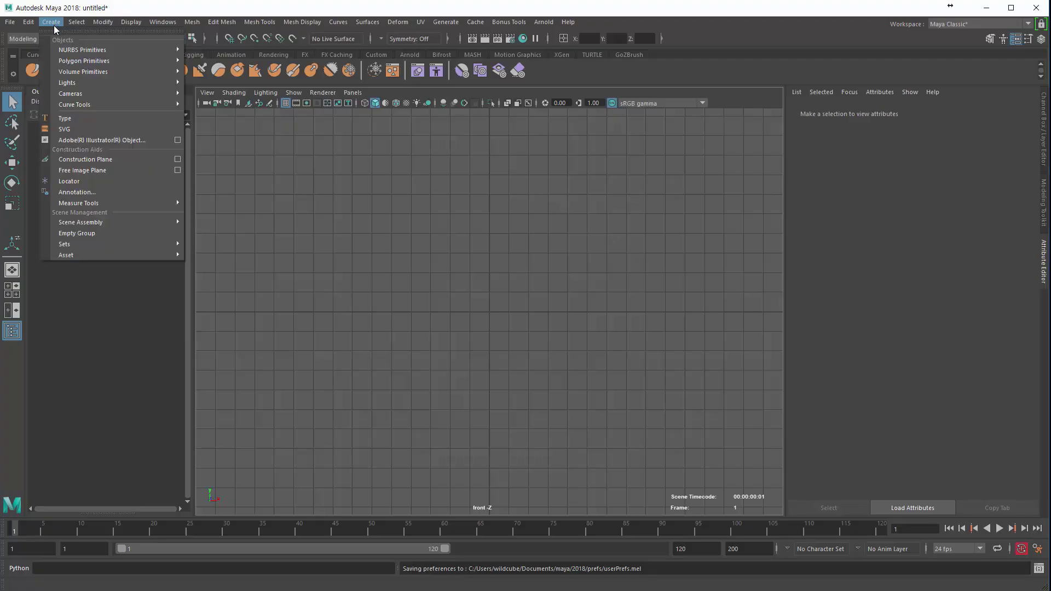
{"action": "mouse_move", "coordinate": [95, 60]}
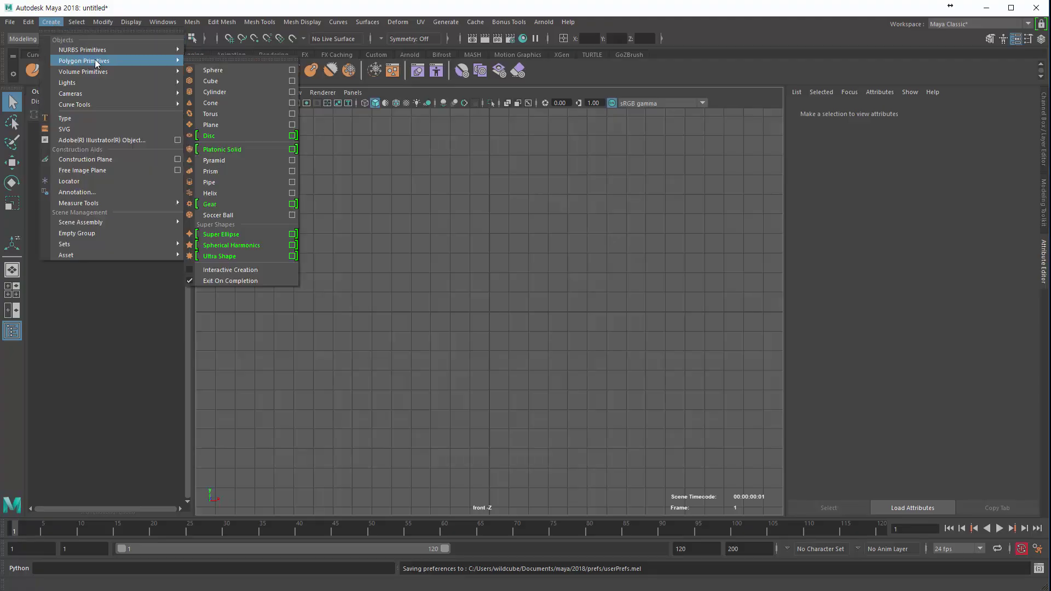
{"action": "left_click", "coordinate": [241, 124]}
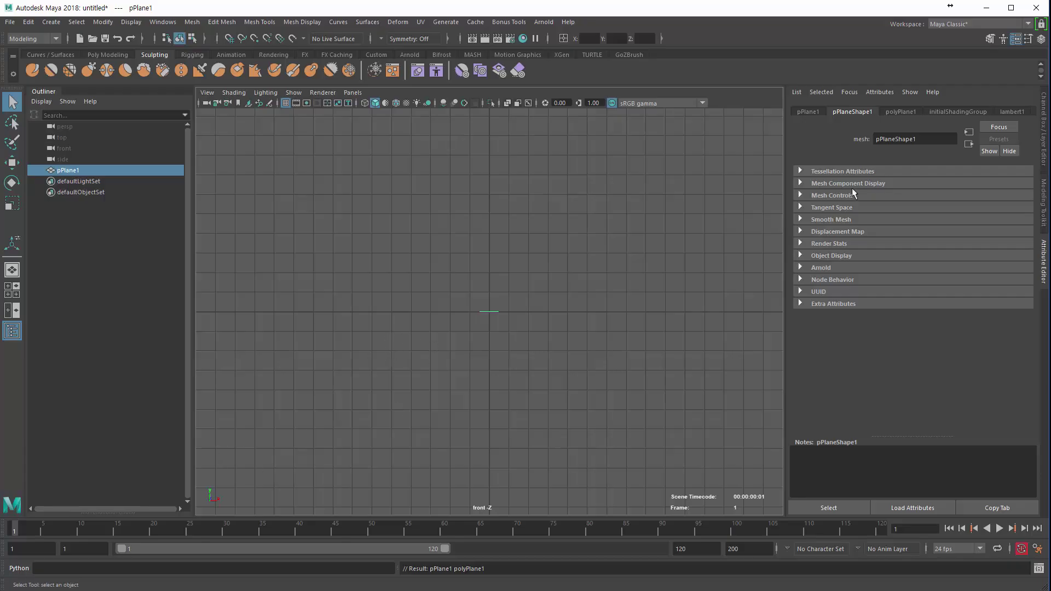
{"action": "left_click", "coordinate": [1044, 151]}
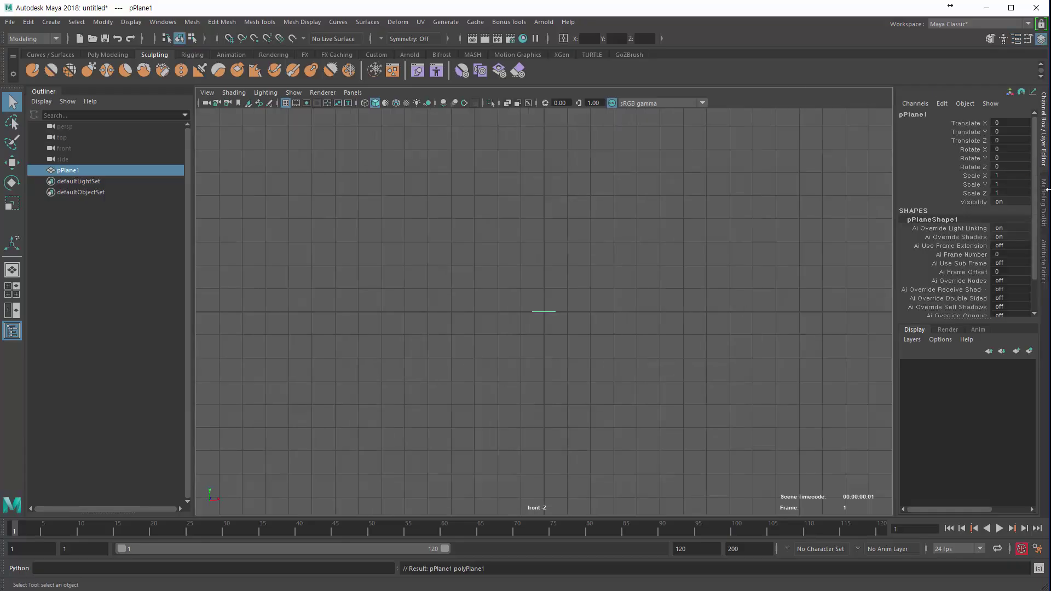
{"action": "double_click", "coordinate": [998, 149]}
{"action": "type", "text": "90"}
{"action": "key", "text": "Return"}
Scale the plane uniformly to about 37.56.
{"action": "key", "text": "r"}
{"action": "right_click_drag", "start_coordinate": [409, 357], "coordinate": [298, 321], "text": "alt"}
{"action": "left_click_drag", "start_coordinate": [544, 312], "coordinate": [793, 363]}
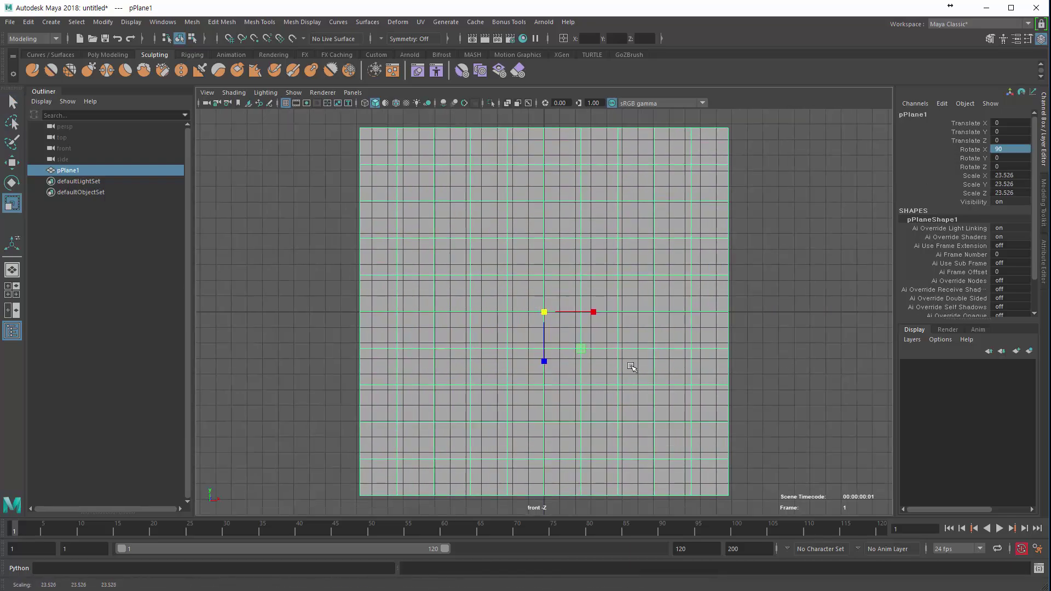
{"action": "right_click_drag", "start_coordinate": [631, 366], "coordinate": [553, 334], "text": "alt"}
{"action": "left_click_drag", "start_coordinate": [548, 311], "coordinate": [567, 332]}
{"action": "right_click_drag", "start_coordinate": [567, 333], "coordinate": [310, 348], "text": "alt"}
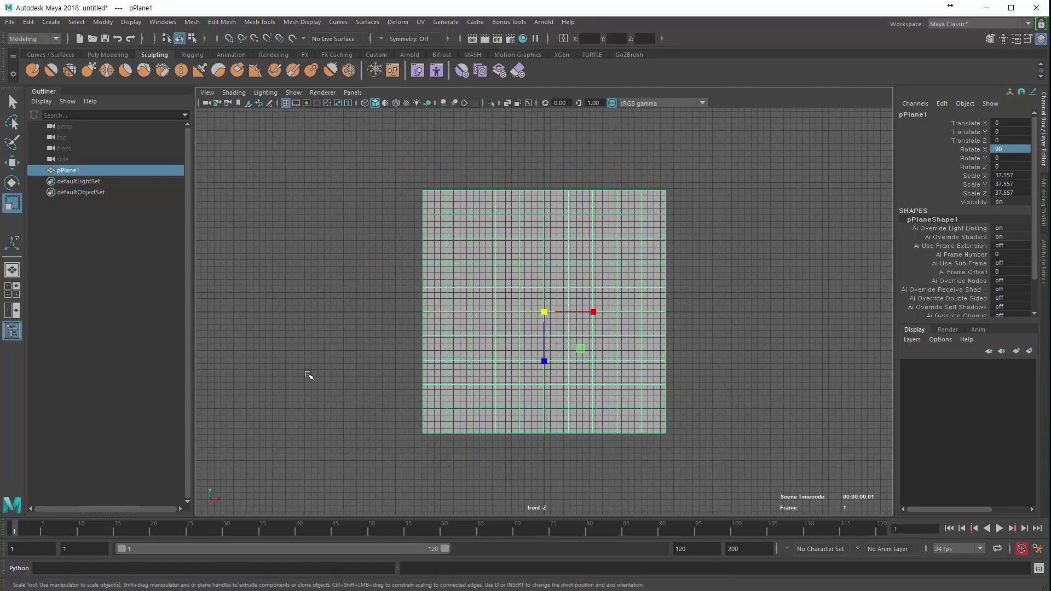
{"action": "left_click", "coordinate": [324, 377]}
{"action": "right_click_drag", "start_coordinate": [525, 404], "coordinate": [496, 404], "text": "alt"}
{"action": "left_click", "coordinate": [496, 404]}
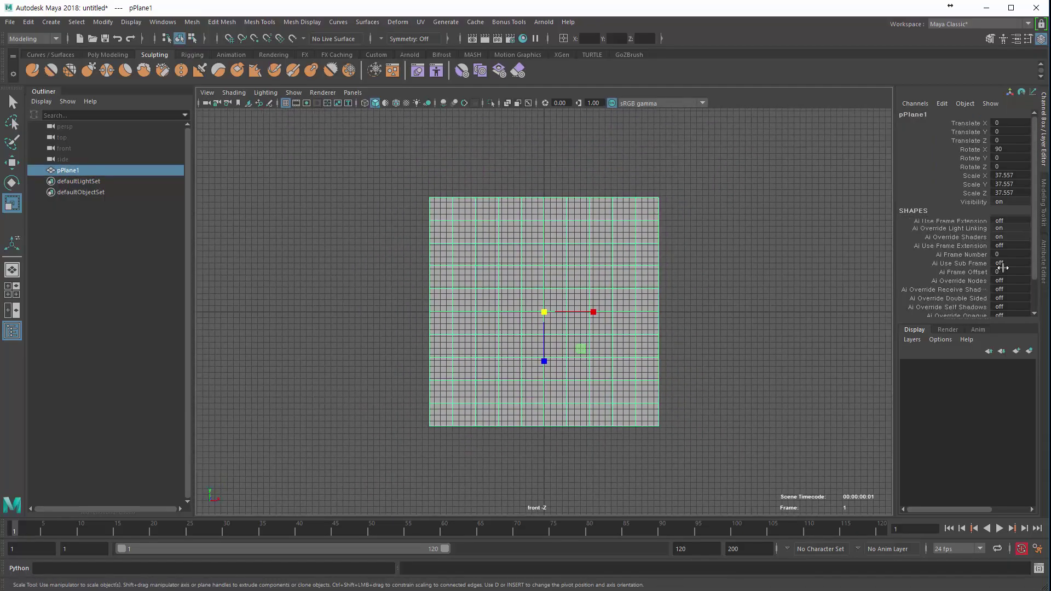
Create a vertical distance measurement about 82 cm long beside the plane, starting near the ground line.
{"action": "scroll", "coordinate": [936, 305], "scroll_direction": "down", "scroll_amount": 3}
{"action": "scroll", "coordinate": [939, 310], "scroll_direction": "down", "scroll_amount": 1}
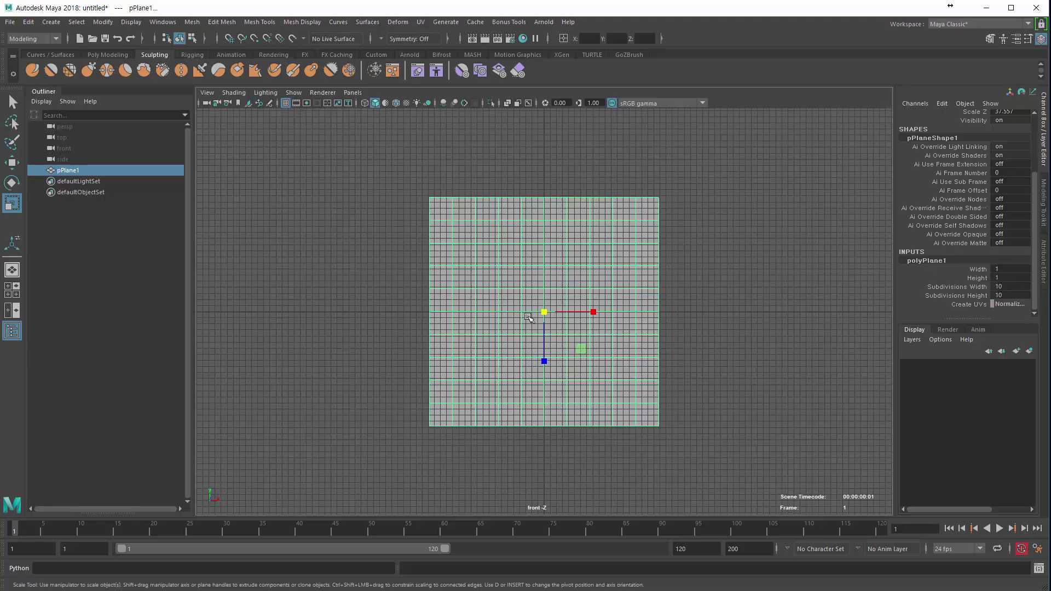
{"action": "middle_click_drag", "start_coordinate": [374, 315], "coordinate": [419, 423], "text": "alt"}
{"action": "right_click_drag", "start_coordinate": [420, 422], "coordinate": [198, 323], "text": "alt"}
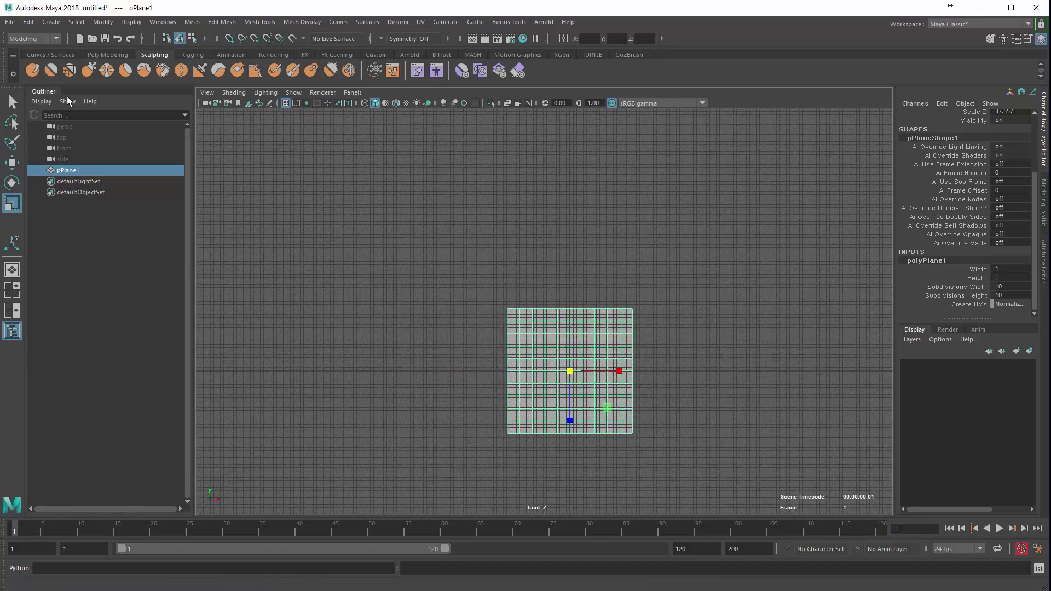
{"action": "left_click", "coordinate": [51, 22]}
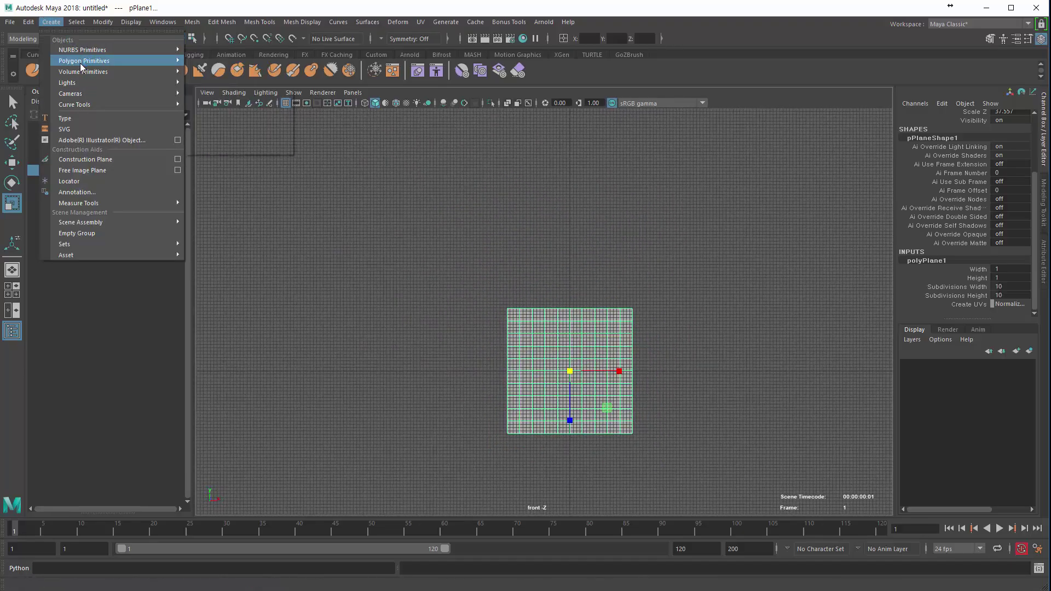
{"action": "mouse_move", "coordinate": [109, 203]}
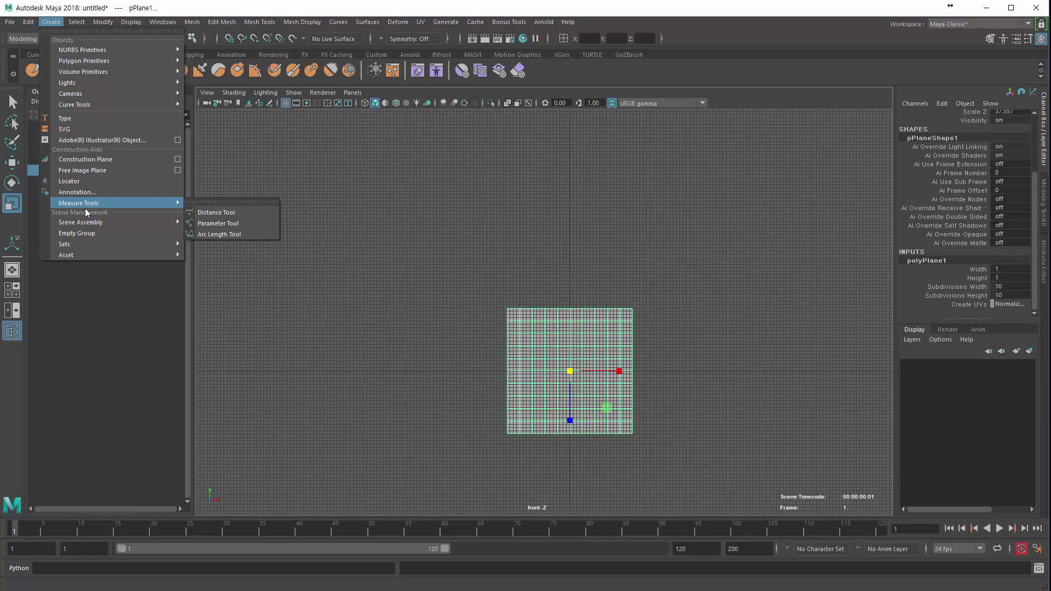
{"action": "left_click", "coordinate": [216, 212]}
{"action": "left_click", "coordinate": [463, 371]}
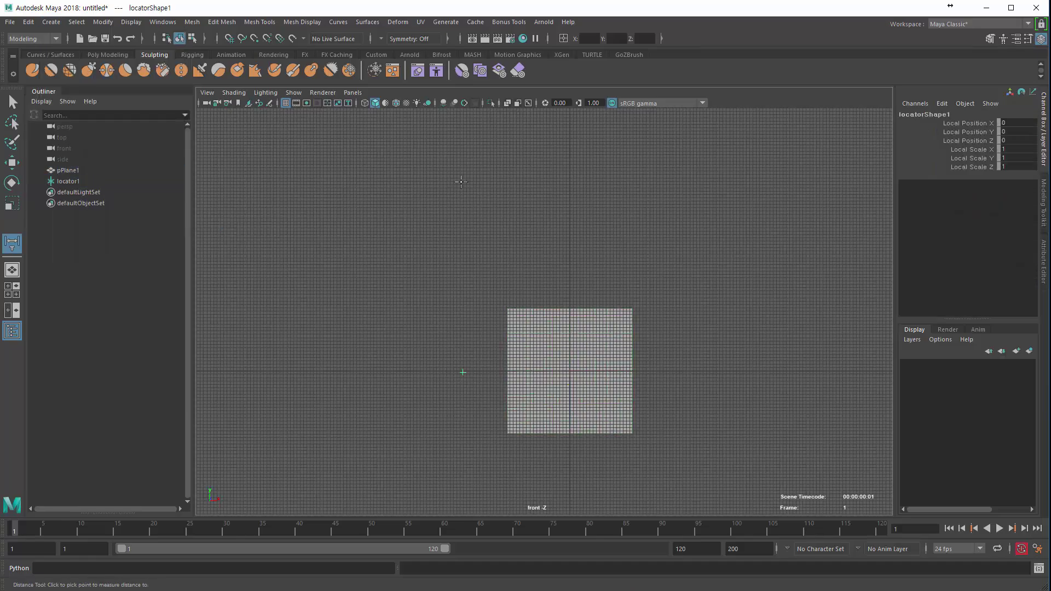
{"action": "left_click_drag", "start_coordinate": [464, 134], "coordinate": [463, 100]}
{"action": "scroll", "coordinate": [324, 249], "scroll_direction": "down", "scroll_amount": 3}
{"action": "middle_click_drag", "start_coordinate": [325, 249], "coordinate": [406, 283], "text": "alt"}
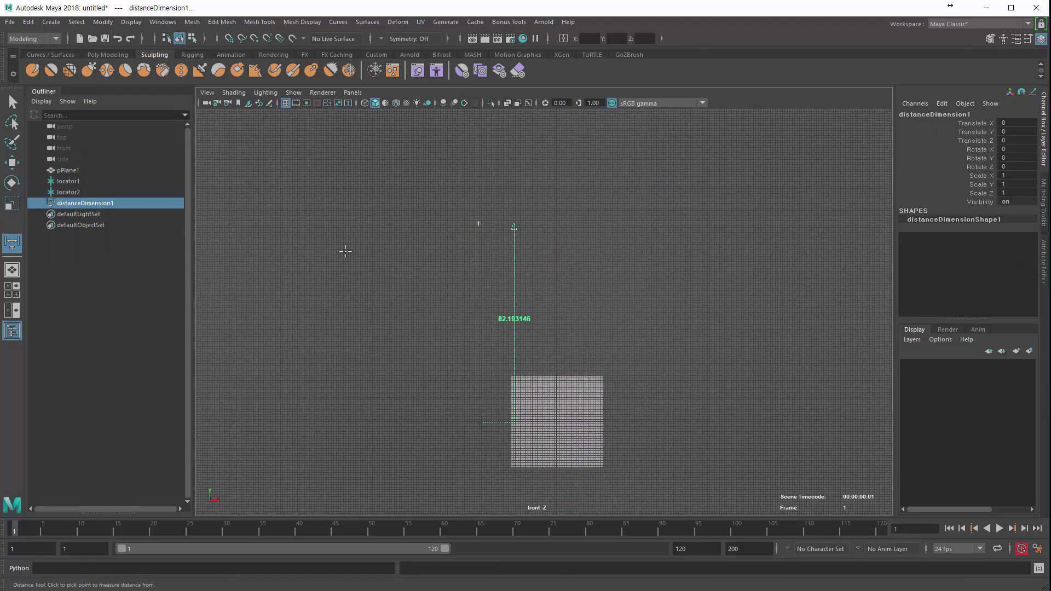
Move the upper measurement locator up along Y to make the distance about 177 cm.
{"action": "left_click", "coordinate": [68, 192]}
{"action": "key", "text": "w"}
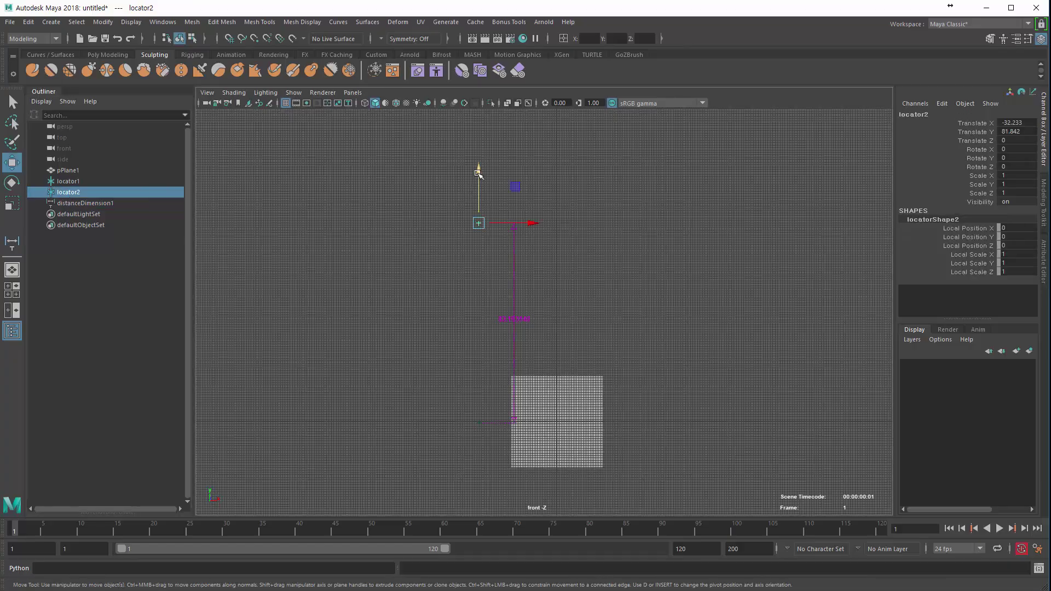
{"action": "left_click_drag", "start_coordinate": [478, 173], "coordinate": [457, 1]}
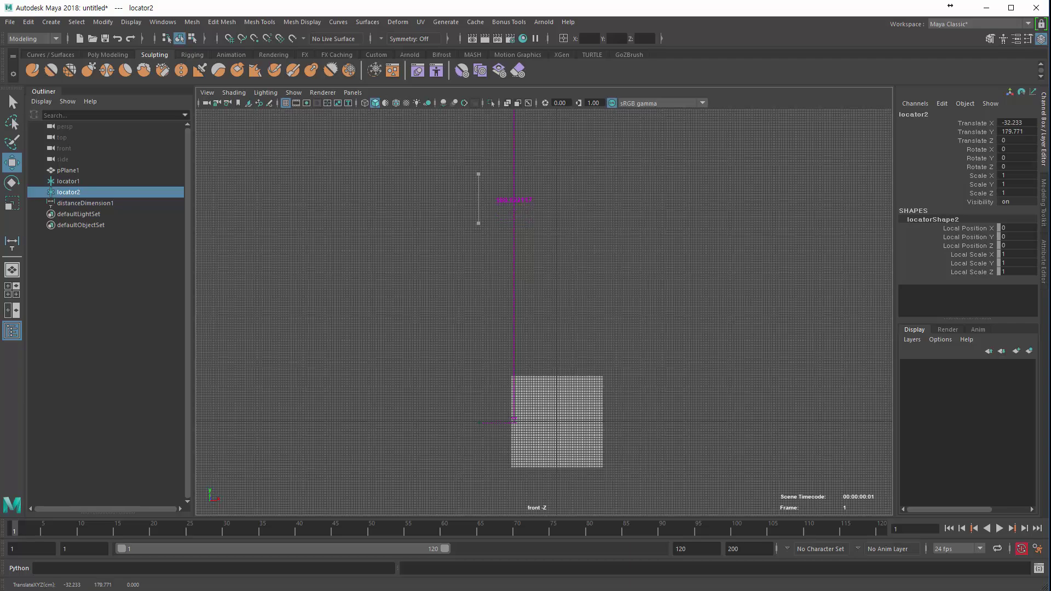
Move the plane up to about 87.82 in Y, near the middle of the measured height, and activate the Scale tool.
{"action": "right_click_drag", "start_coordinate": [506, 278], "coordinate": [407, 292], "text": "alt"}
{"action": "middle_click_drag", "start_coordinate": [407, 293], "coordinate": [371, 377], "text": "alt"}
{"action": "middle_click_drag", "start_coordinate": [401, 340], "coordinate": [411, 317], "text": "alt"}
{"action": "scroll", "coordinate": [410, 316], "scroll_direction": "down", "scroll_amount": 1}
{"action": "left_click", "coordinate": [532, 415]}
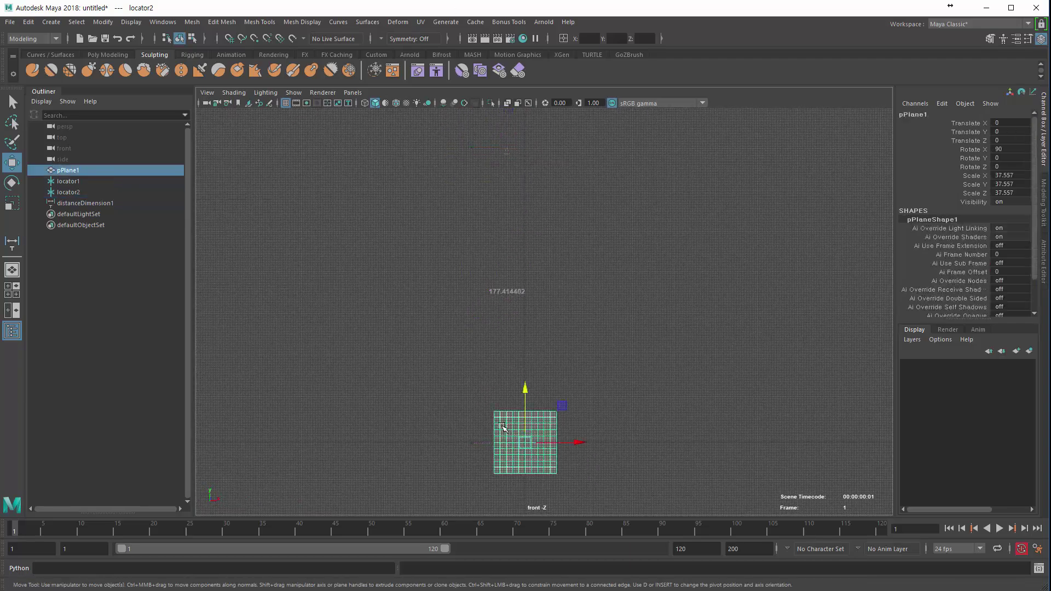
{"action": "left_click_drag", "start_coordinate": [523, 389], "coordinate": [507, 229]}
{"action": "key", "text": "r"}
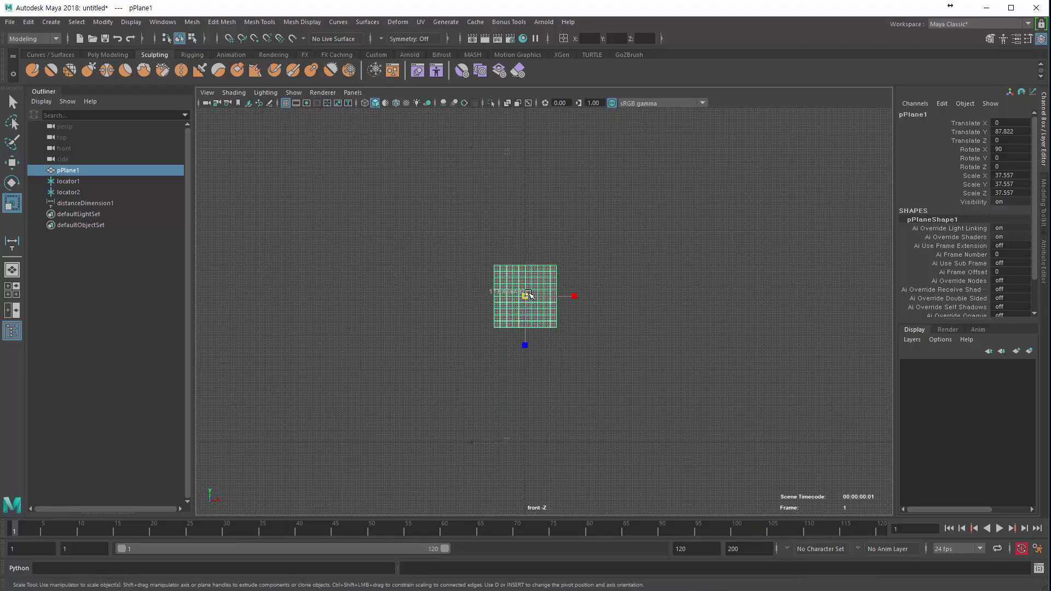
Scale the plane uniformly to about 175.71 so it spans the measured height.
{"action": "left_click_drag", "start_coordinate": [524, 296], "coordinate": [689, 356]}
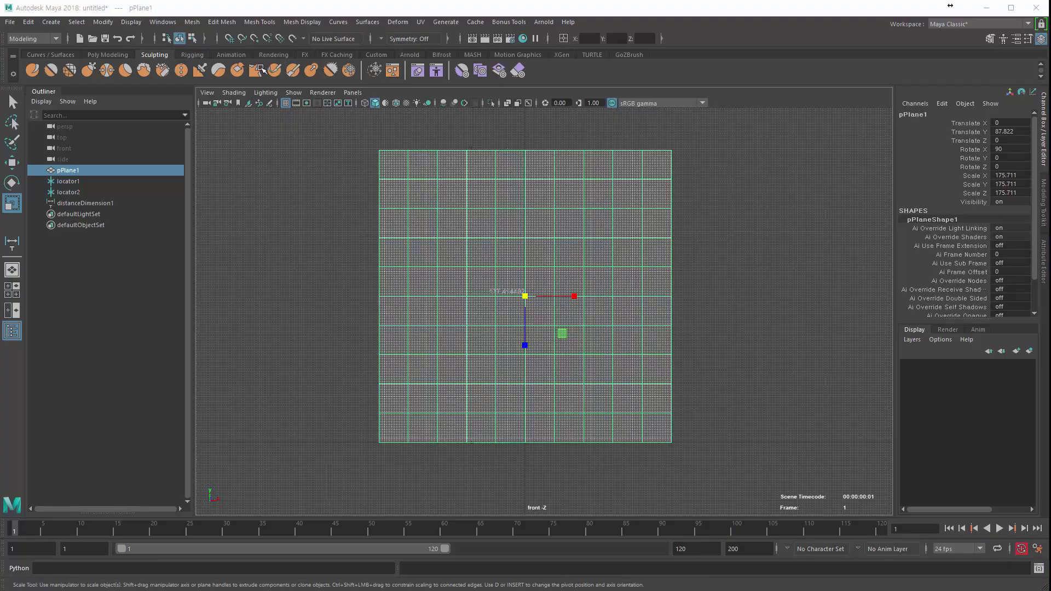
Check the linear working unit in the general application preferences, and inspect the enlarged plane against the grid.
{"action": "left_click", "coordinate": [1036, 549]}
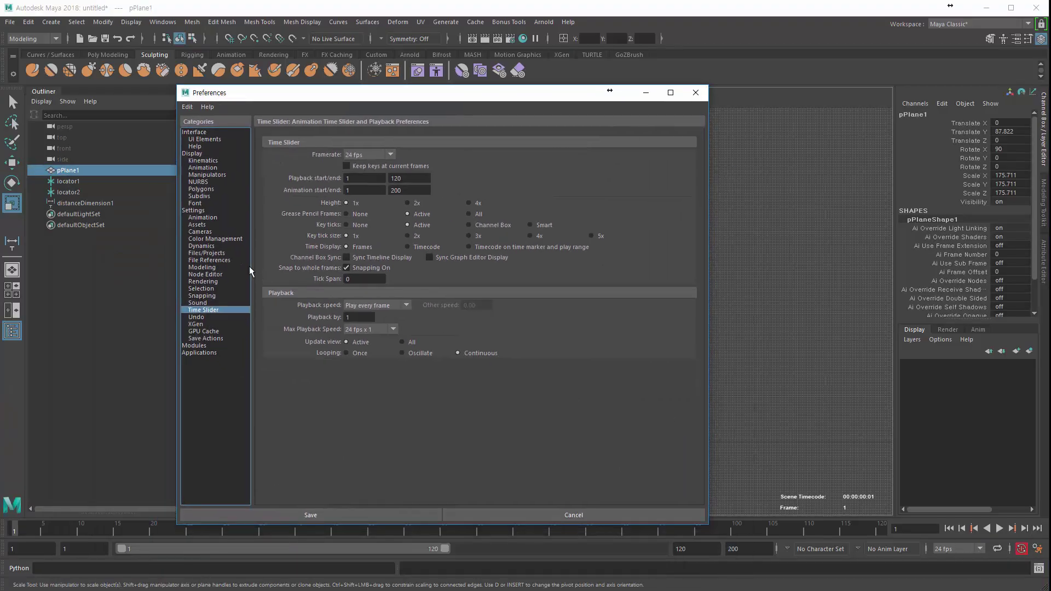
{"action": "left_click", "coordinate": [195, 211]}
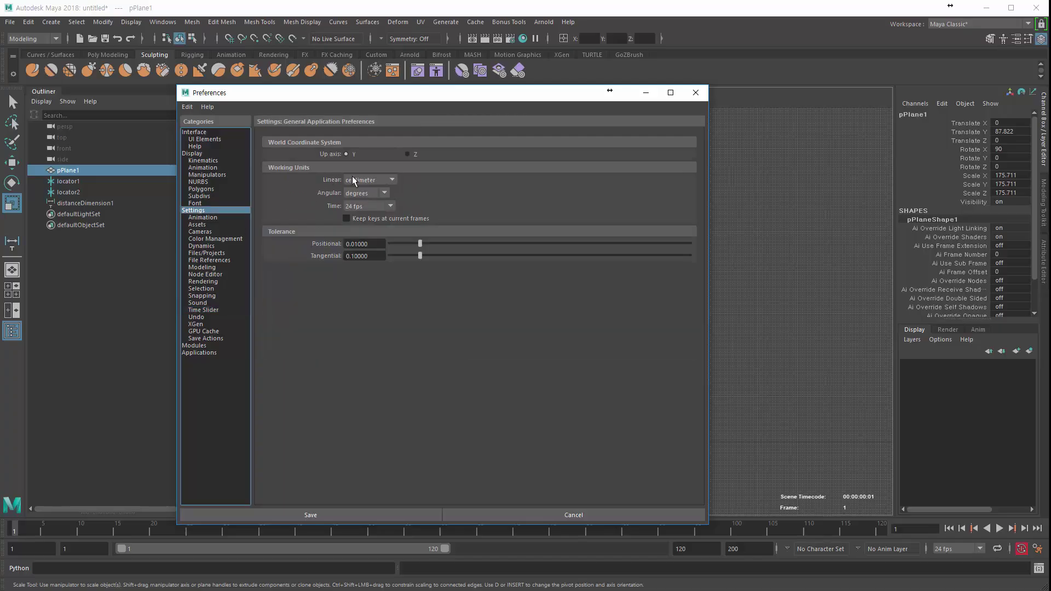
{"action": "left_click", "coordinate": [645, 92]}
{"action": "scroll", "coordinate": [403, 314], "scroll_direction": "up", "scroll_amount": 3}
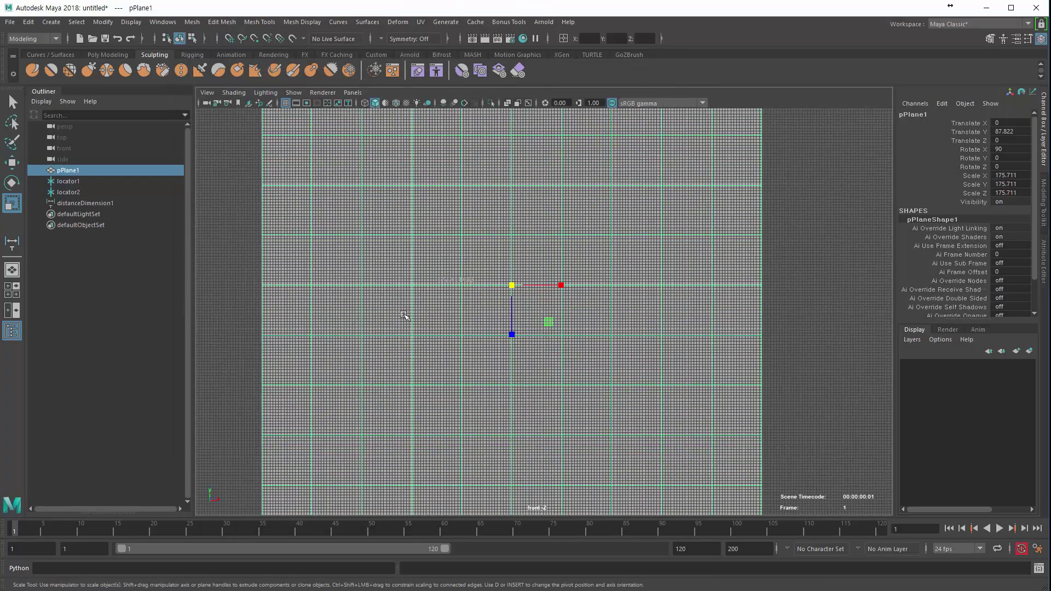
{"action": "scroll", "coordinate": [416, 275], "scroll_direction": "down", "scroll_amount": 1}
{"action": "scroll", "coordinate": [383, 342], "scroll_direction": "down", "scroll_amount": 1}
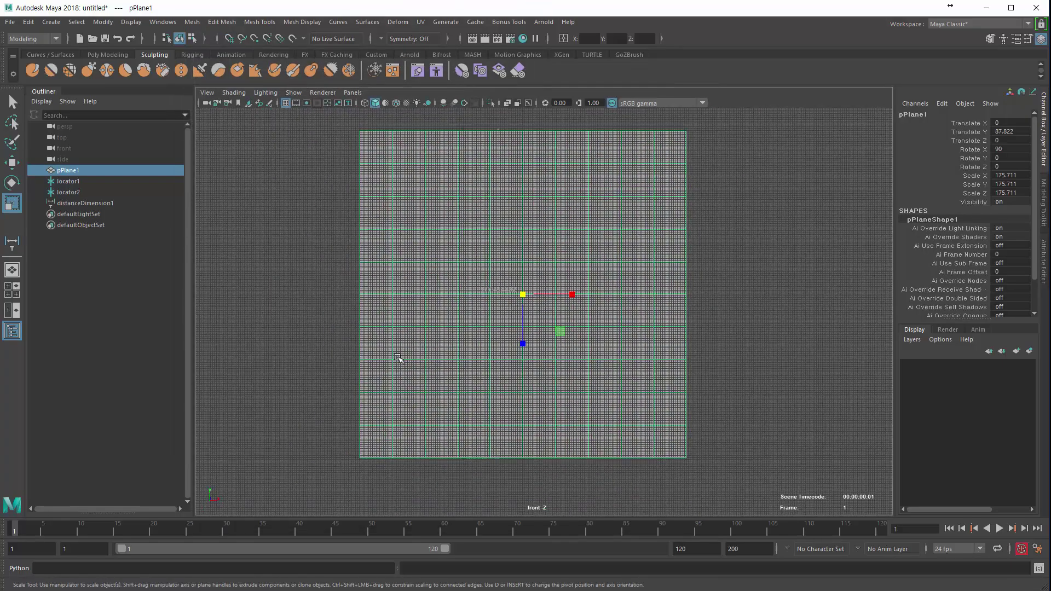
{"action": "left_click", "coordinate": [251, 352]}
{"action": "left_click", "coordinate": [380, 360]}
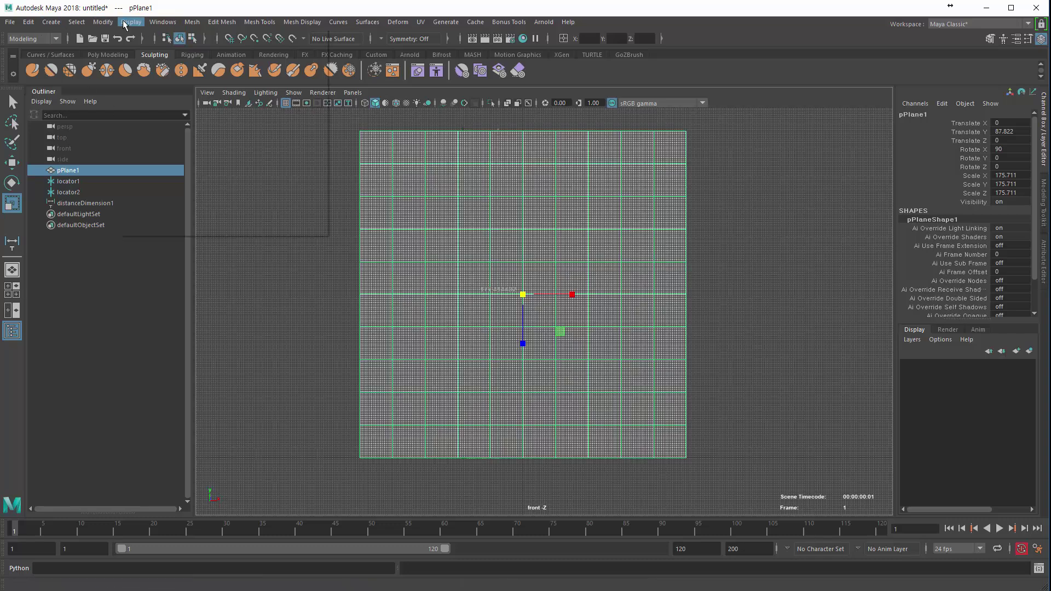
Set the grid spacing to one grid line every 30 units and apply it.
{"action": "left_click", "coordinate": [126, 23]}
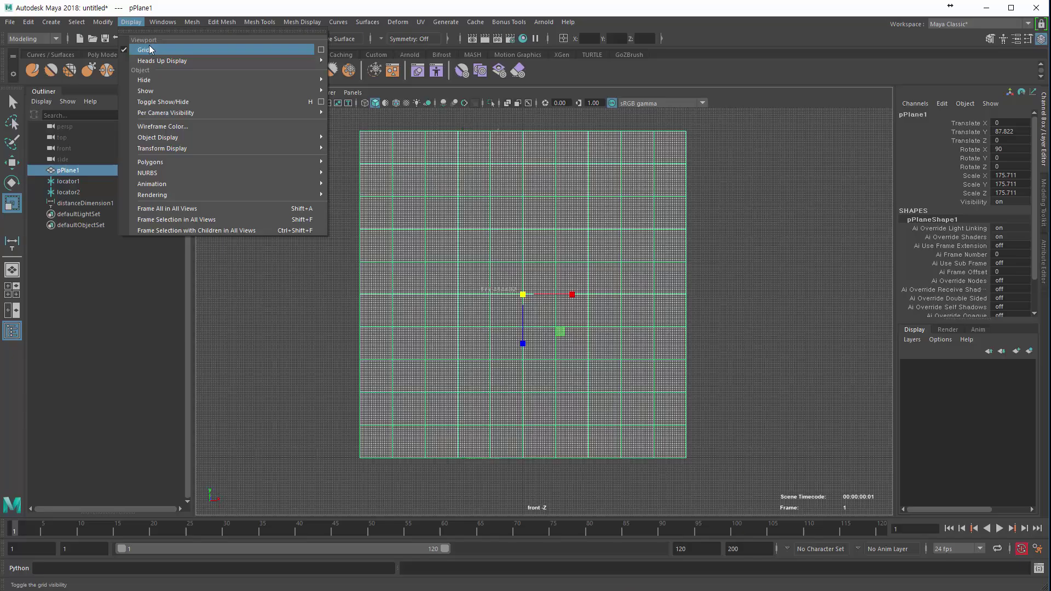
{"action": "left_click", "coordinate": [321, 50]}
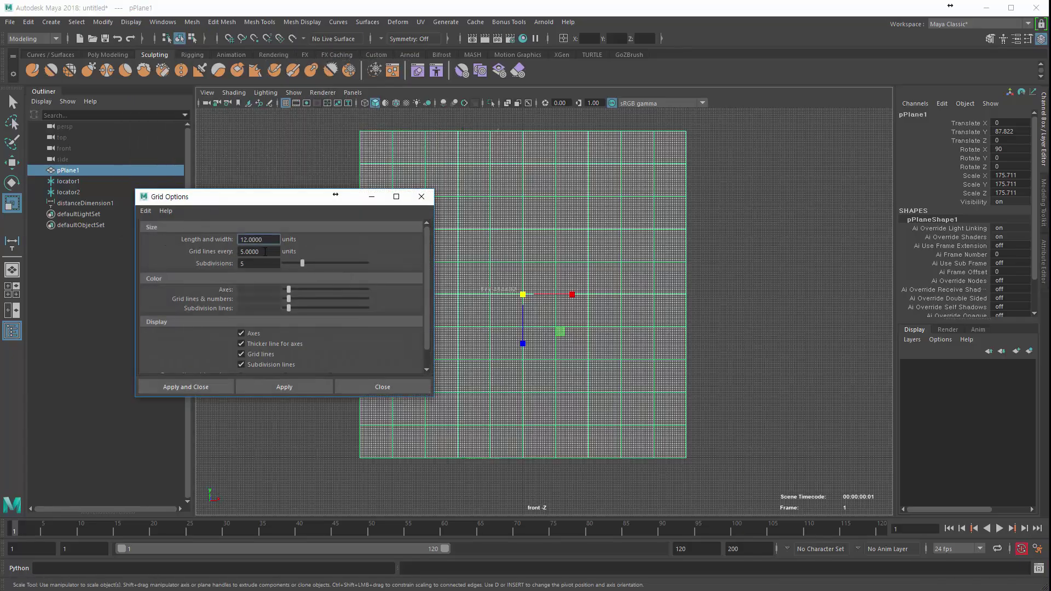
{"action": "left_click_drag", "start_coordinate": [265, 252], "coordinate": [147, 255]}
{"action": "type", "text": "30"}
{"action": "key", "text": "Return"}
{"action": "left_click", "coordinate": [319, 389]}
{"action": "left_click", "coordinate": [368, 390]}
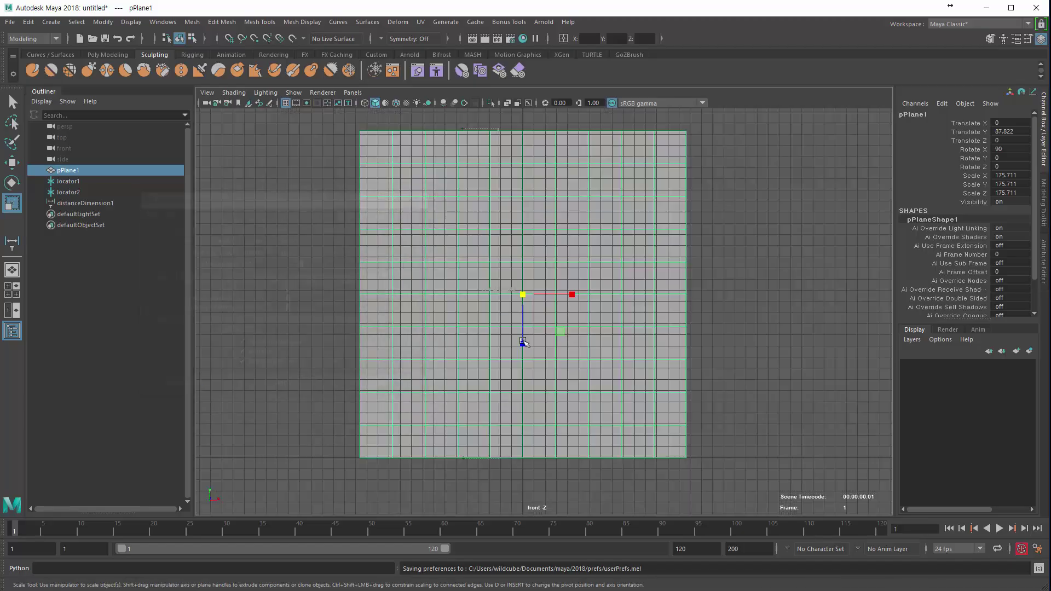
Compare the plane with the distance measurement, and set the plane's X, Y and Z scale to exactly 175.
{"action": "left_click", "coordinate": [74, 204]}
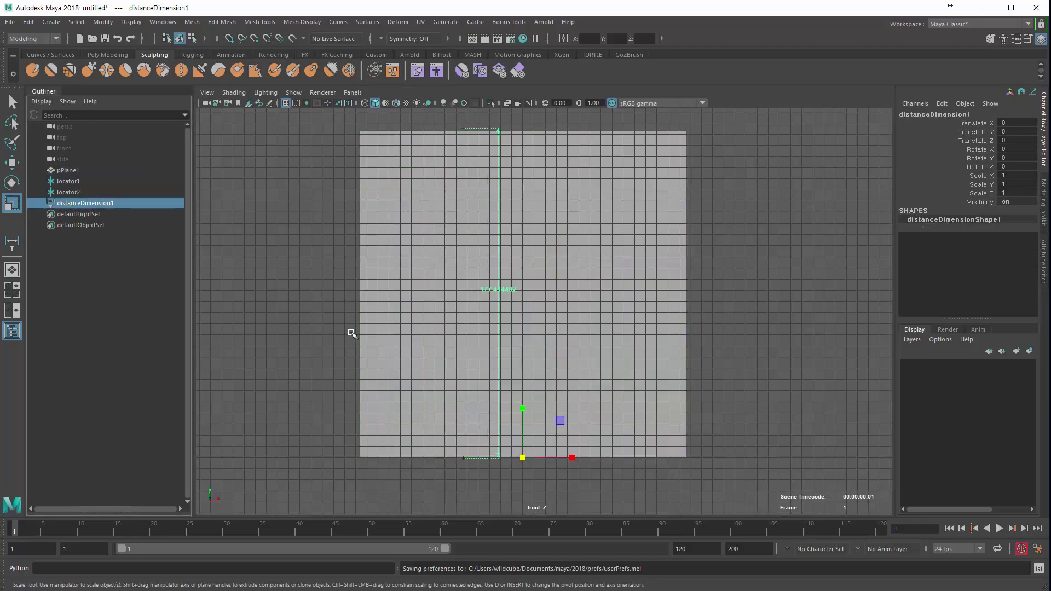
{"action": "left_click_drag", "start_coordinate": [350, 331], "coordinate": [400, 342]}
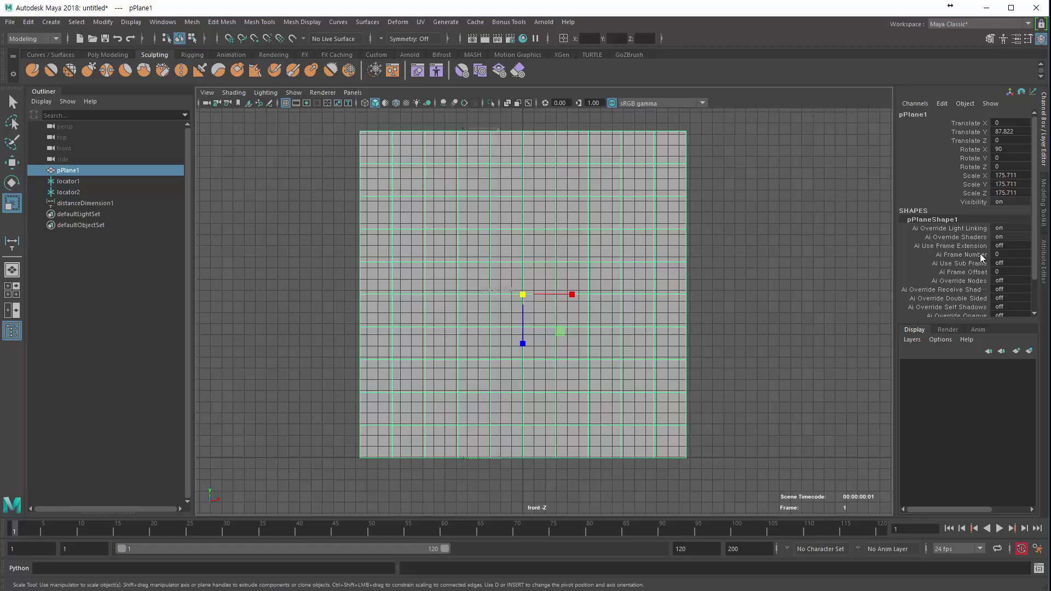
{"action": "left_click", "coordinate": [971, 184]}
{"action": "left_click", "coordinate": [978, 193]}
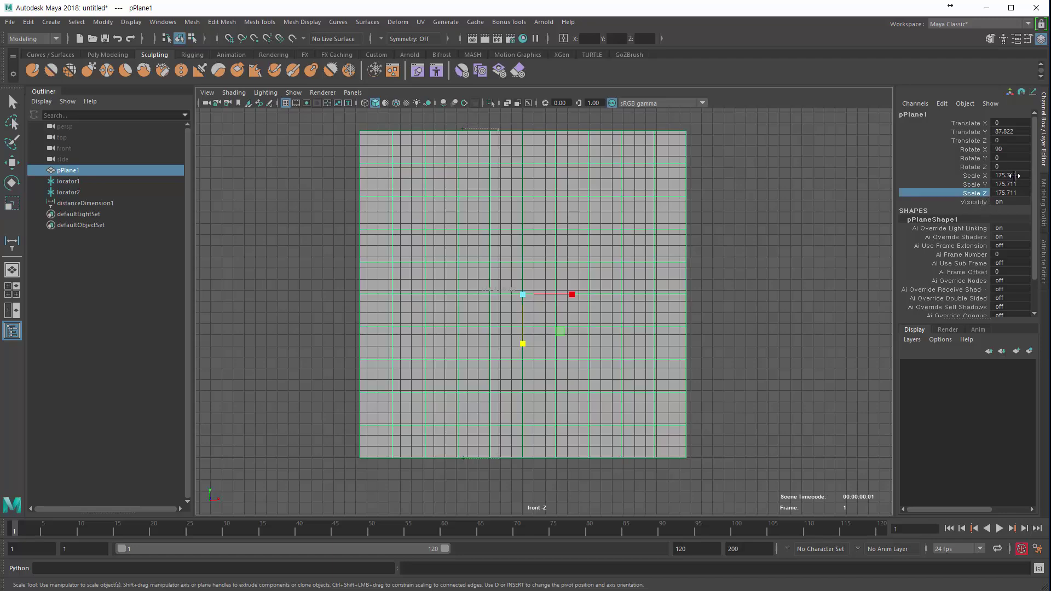
{"action": "left_click_drag", "start_coordinate": [1006, 175], "coordinate": [985, 192]}
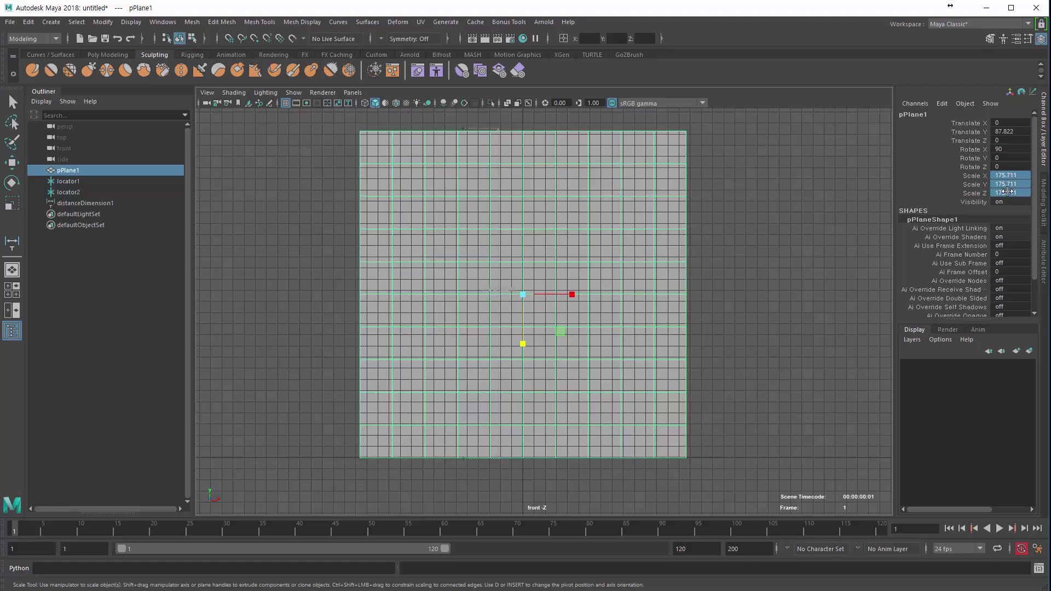
{"action": "type", "text": "175"}
{"action": "key", "text": "Return"}
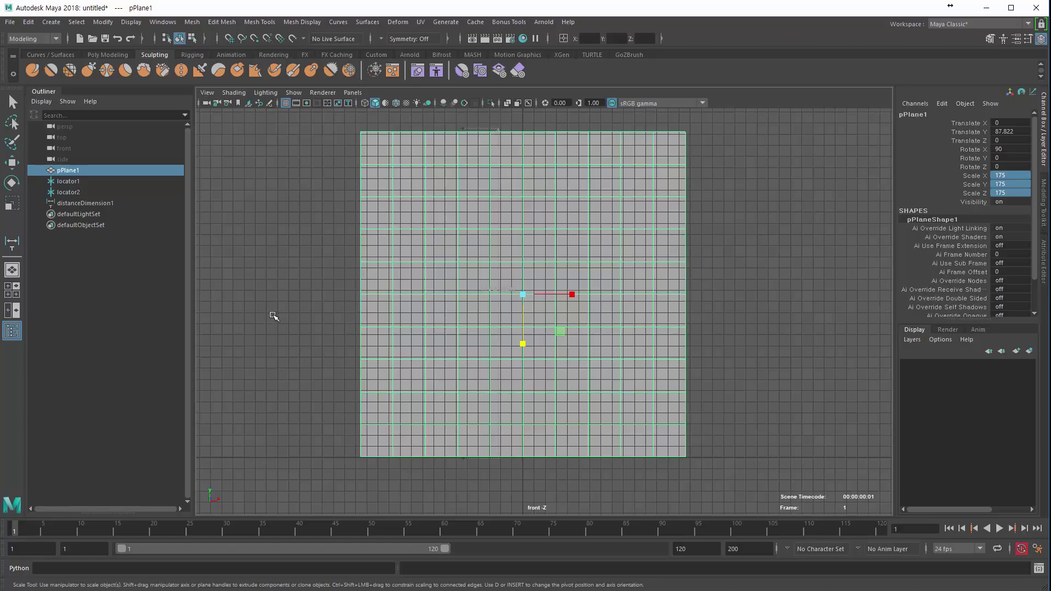
Rename the plane as Front.
{"action": "double_click", "coordinate": [61, 170]}
{"action": "type", "text": "Fl"}
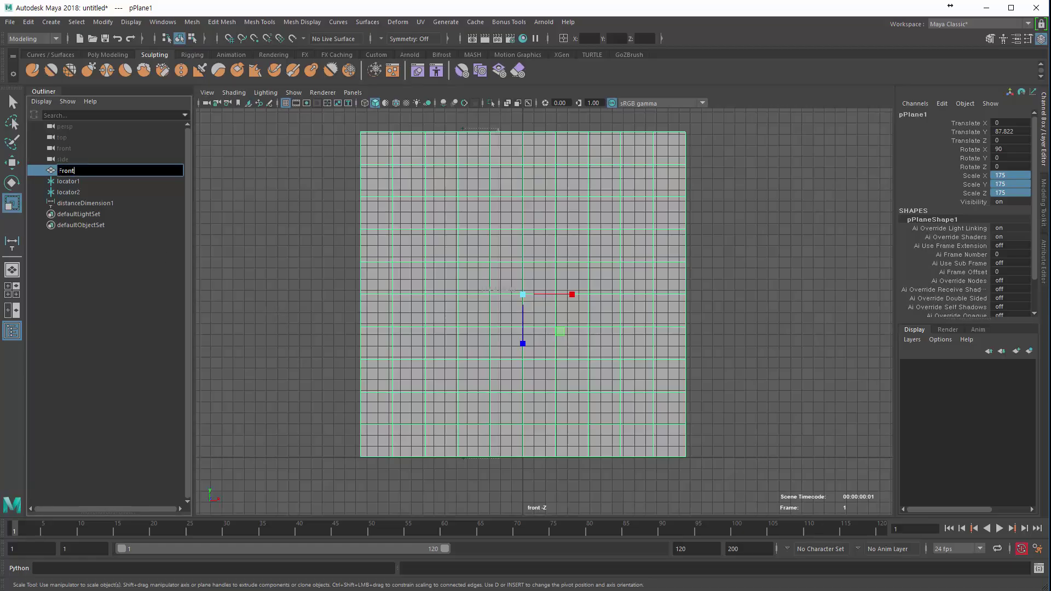
{"action": "type", "text": "ont"}
{"action": "key", "text": "Return"}
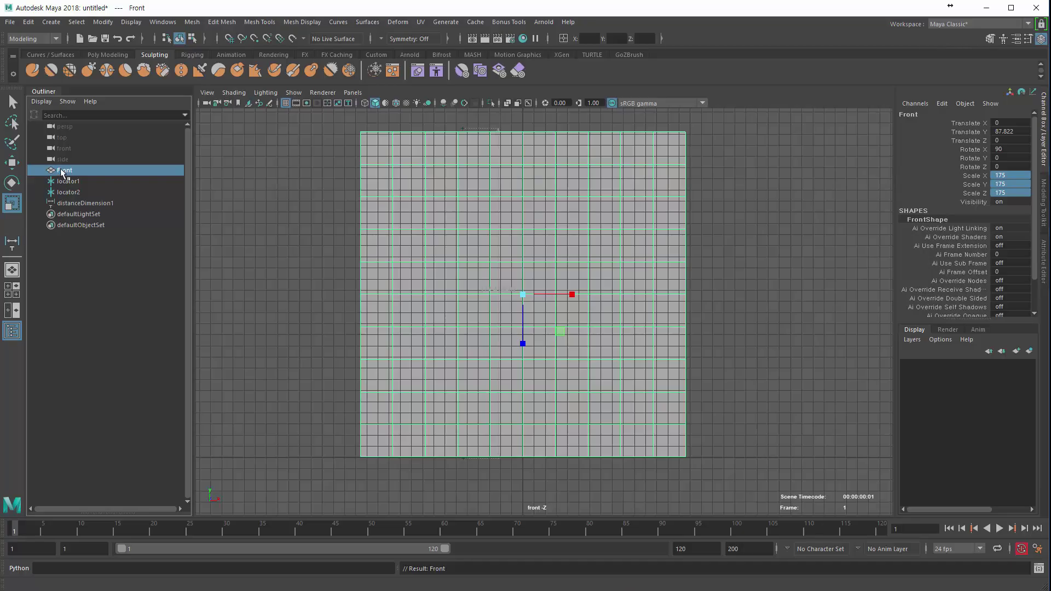
Duplicate the Front plane and name the copy Side.
{"action": "key", "text": "r"}
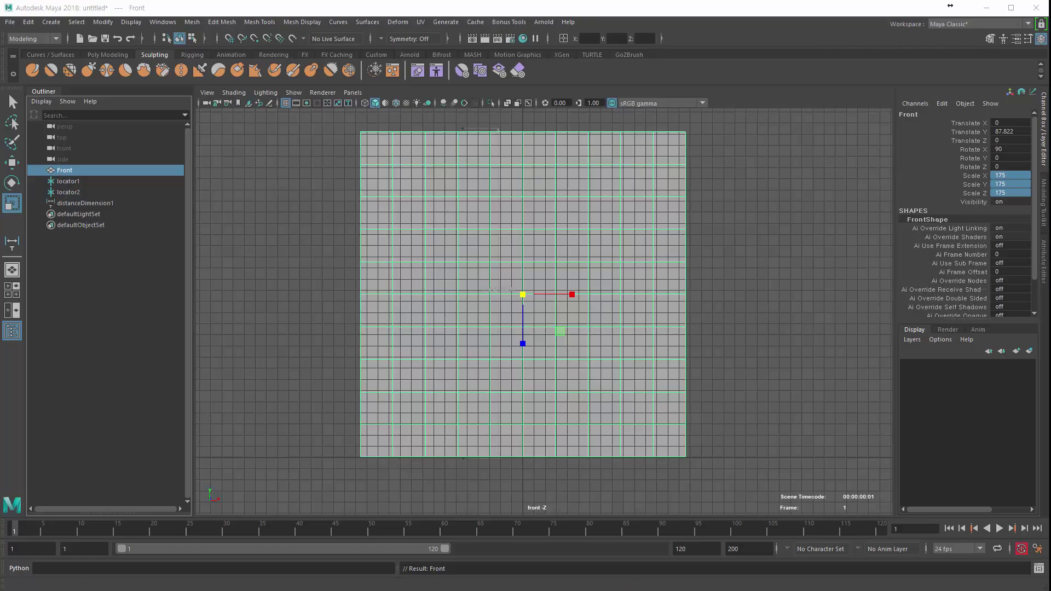
{"action": "left_click", "coordinate": [64, 170]}
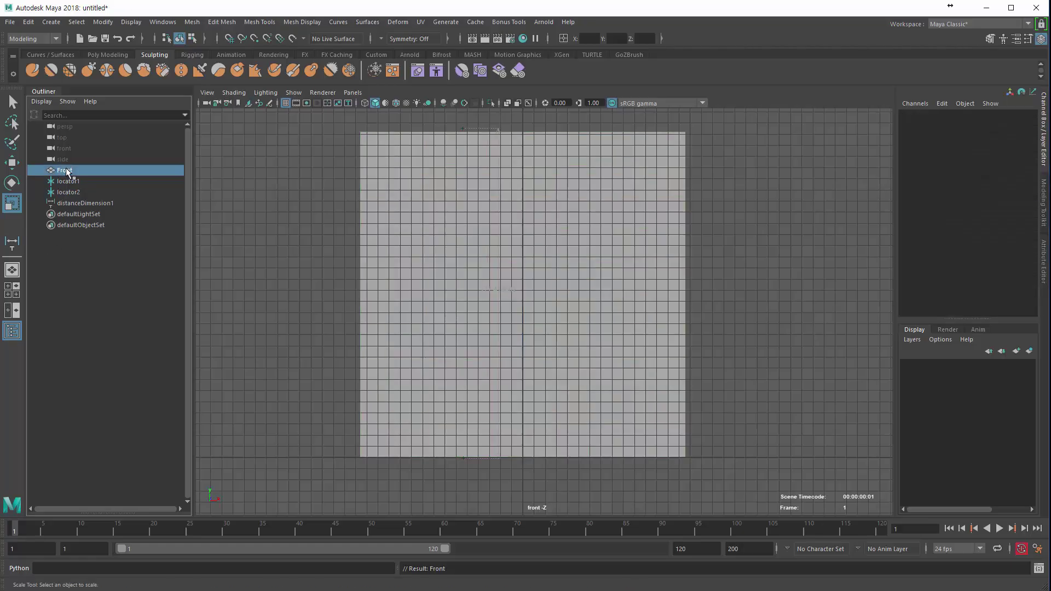
{"action": "key", "text": "ctrl+d"}
{"action": "double_click", "coordinate": [68, 215]}
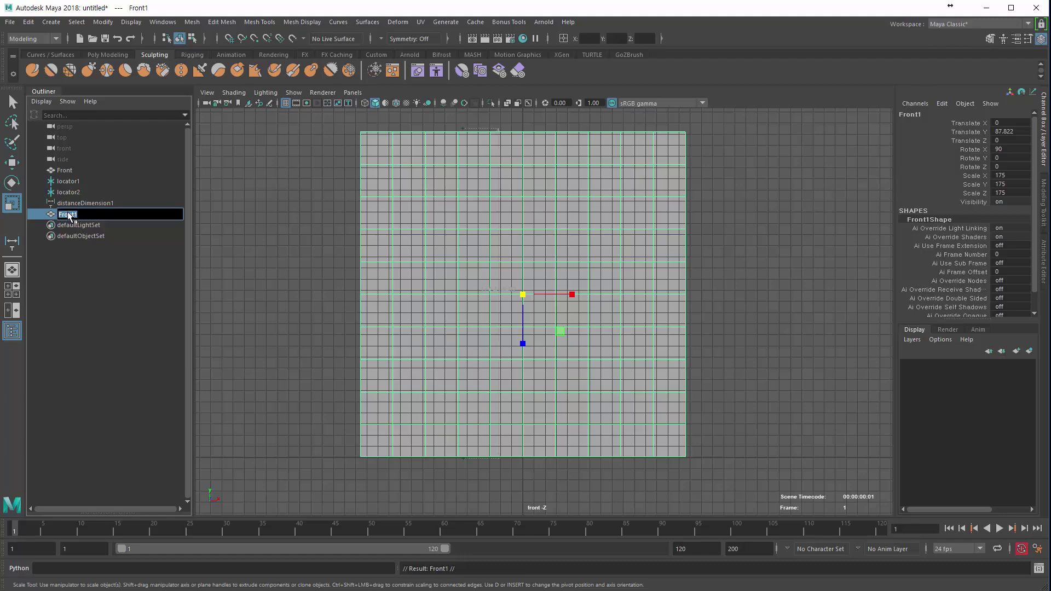
{"action": "type", "text": "Side"}
{"action": "key", "text": "Return"}
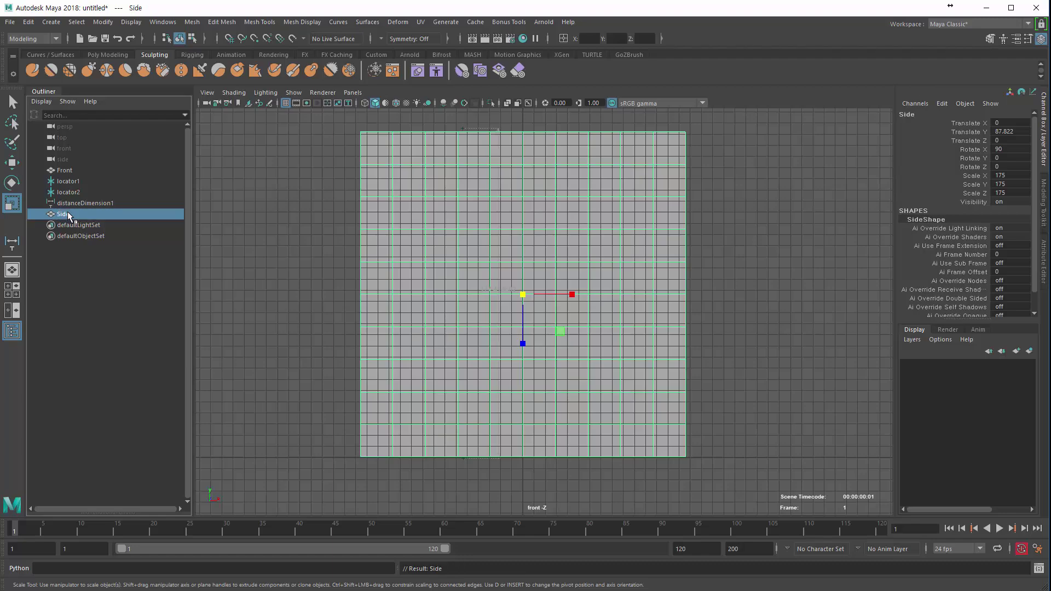
Duplicate the Side plane and name the copy Back.
{"action": "key", "text": "ctrl+d"}
{"action": "double_click", "coordinate": [65, 226]}
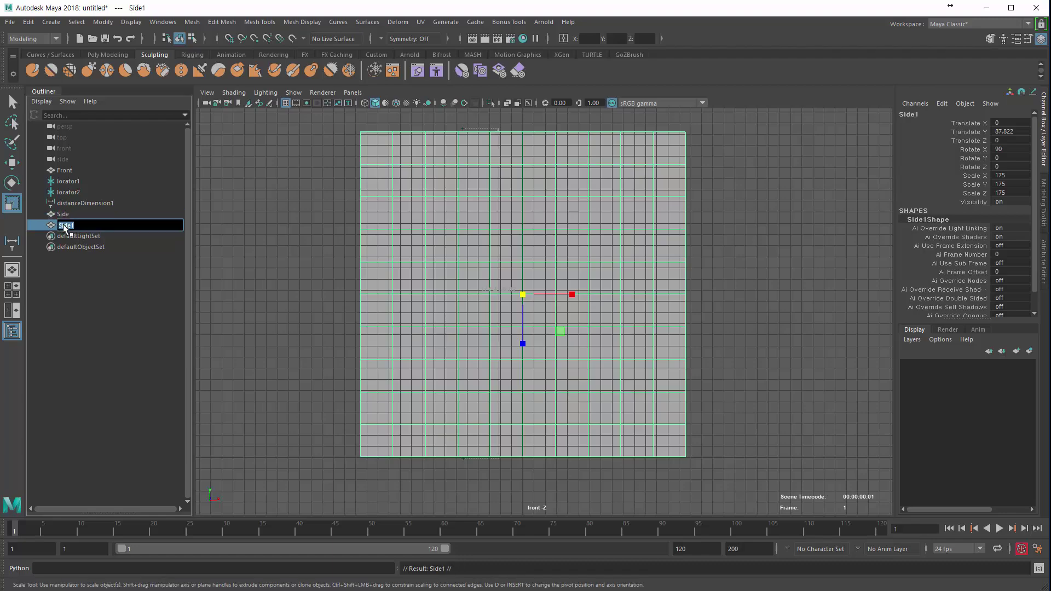
{"action": "type", "text": "Back"}
{"action": "key", "text": "Return"}
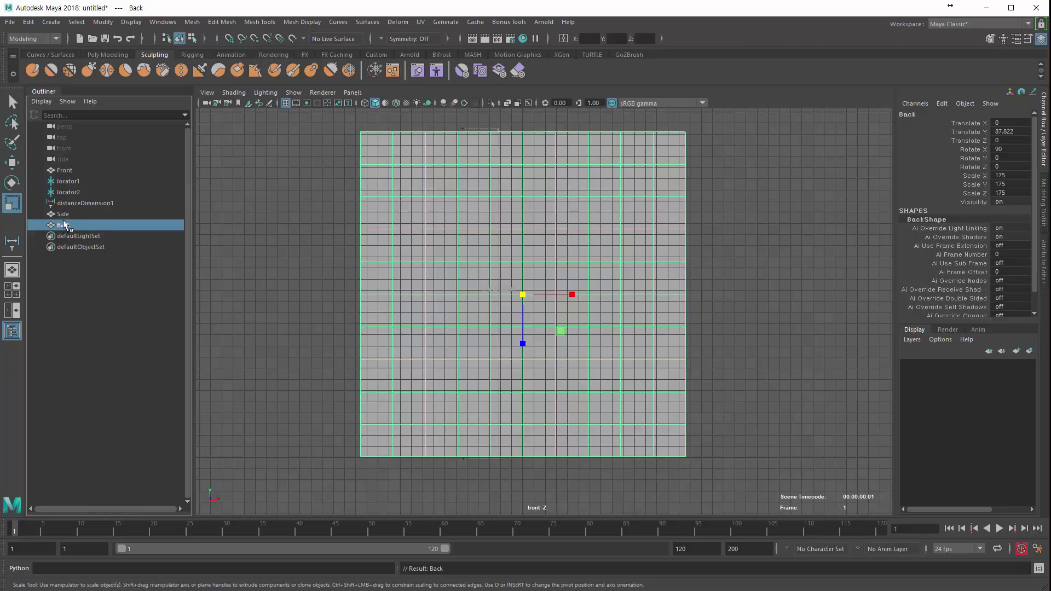
Group the Front, Side and Back planes together and name the group Plane_Gr.
{"action": "left_click", "coordinate": [59, 171]}
{"action": "left_click", "coordinate": [63, 214], "text": "ctrl"}
{"action": "left_click", "coordinate": [65, 225], "text": "ctrl"}
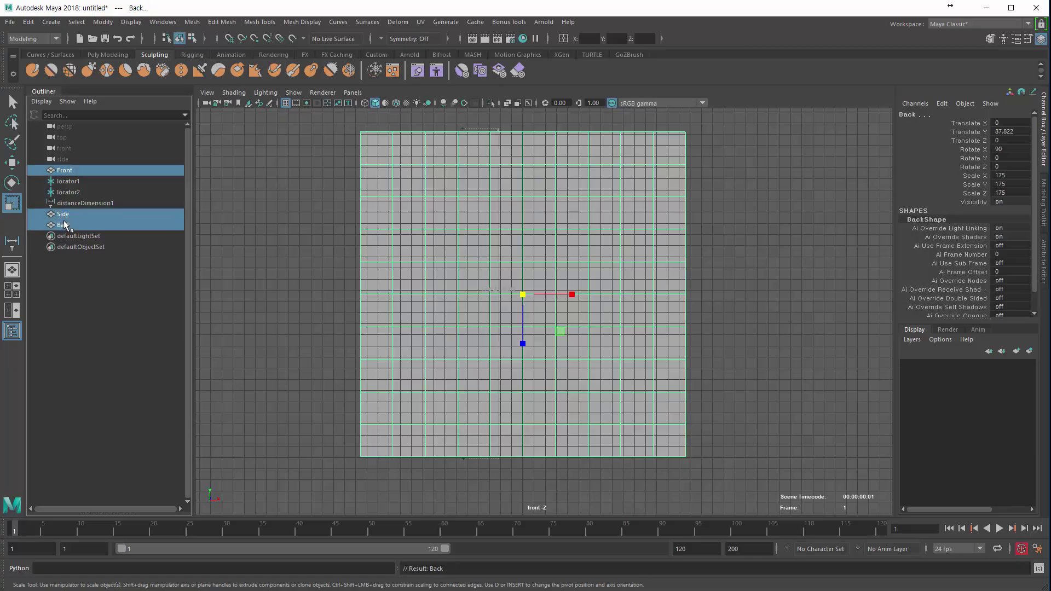
{"action": "key", "text": "ctrl+g"}
{"action": "left_click", "coordinate": [41, 204]}
{"action": "double_click", "coordinate": [71, 204]}
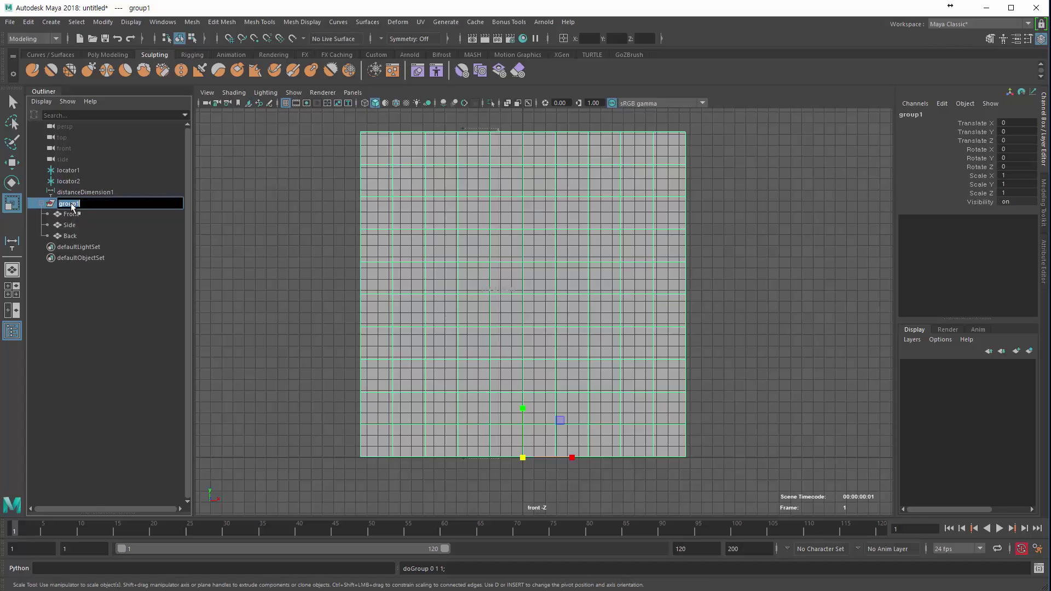
{"action": "type", "text": "Plane_Gr"}
{"action": "key", "text": "Return"}
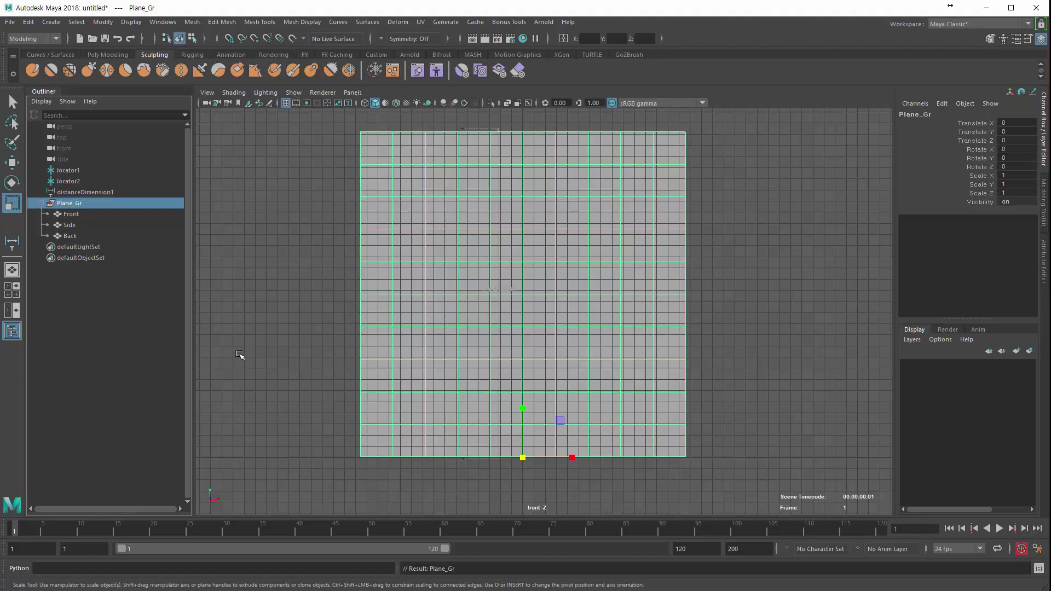
In the perspective view, rotate the Side plane to 90 degrees in Y so it stands perpendicular to the Front plane.
{"action": "key", "text": "space"}
{"action": "key", "text": "space"}
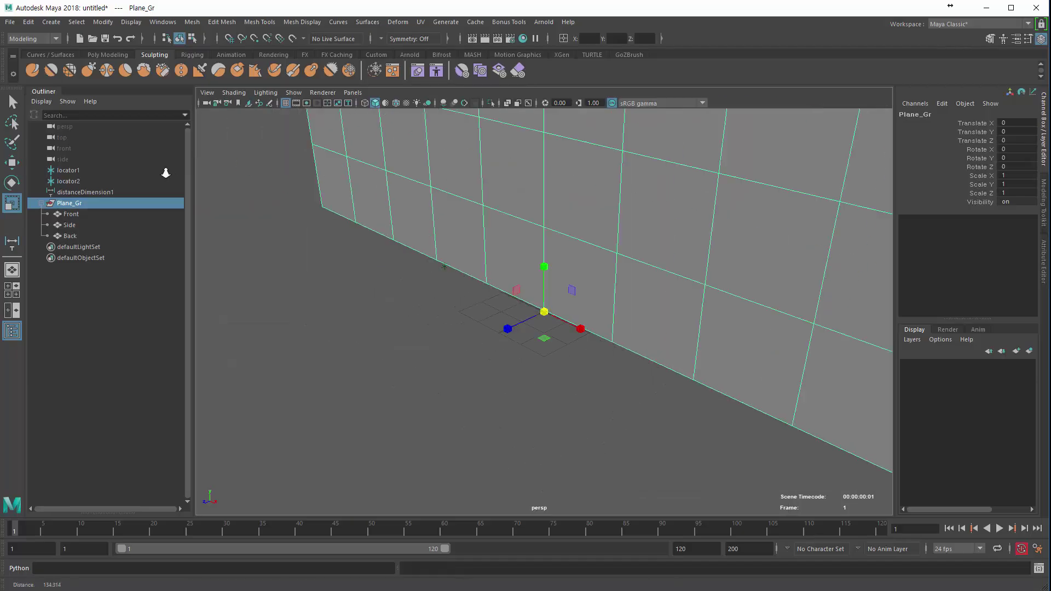
{"action": "key", "text": "f"}
{"action": "key", "text": "e"}
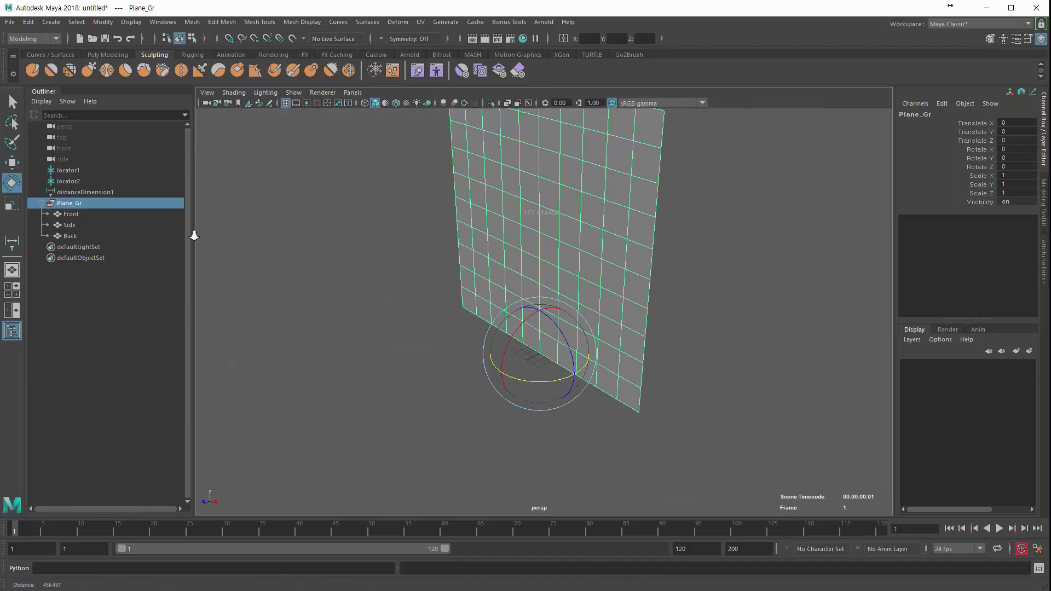
{"action": "left_click", "coordinate": [70, 225]}
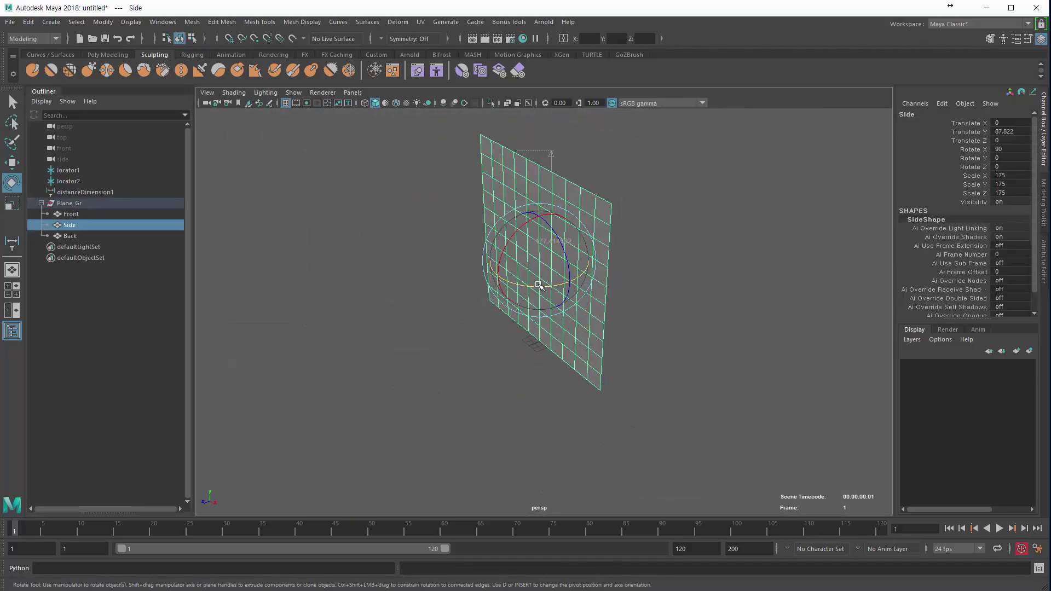
{"action": "left_click_drag", "start_coordinate": [539, 287], "coordinate": [645, 290]}
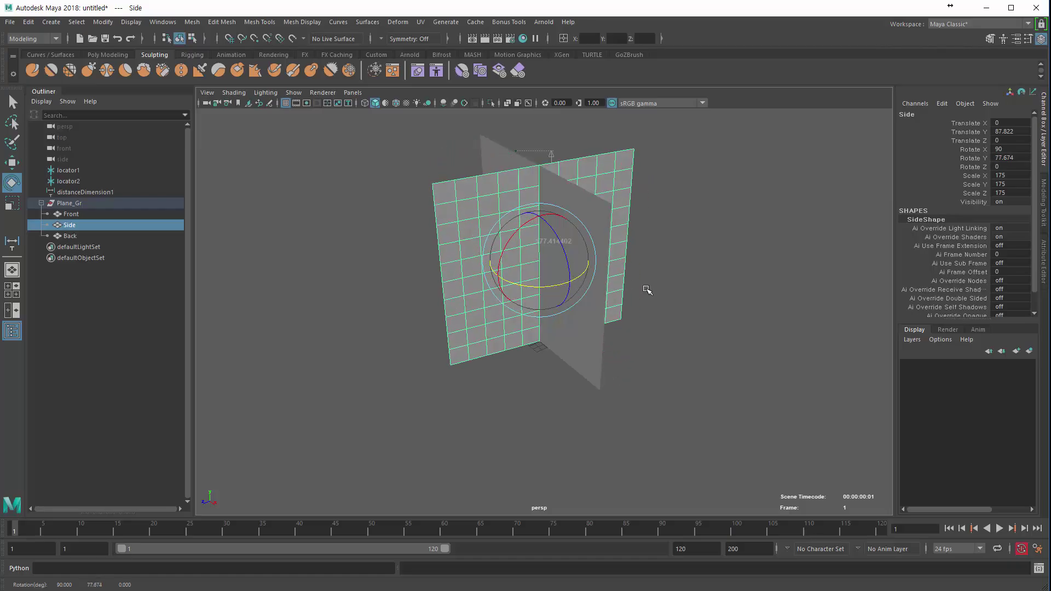
{"action": "double_click", "coordinate": [1004, 158]}
{"action": "type", "text": "90"}
{"action": "key", "text": "Return"}
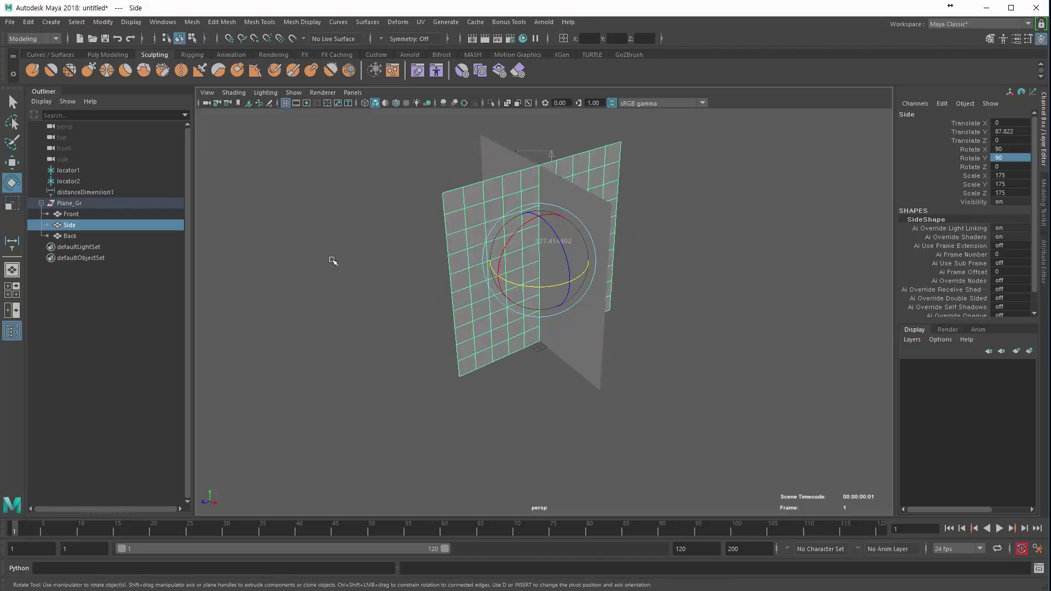
Move the Back plane behind the other two planes, to about -163.93 in Z.
{"action": "left_click", "coordinate": [69, 236]}
{"action": "key", "text": "w"}
{"action": "left_click_drag", "start_coordinate": [484, 294], "coordinate": [644, 227]}
{"action": "left_click_drag", "start_coordinate": [393, 320], "coordinate": [322, 388], "text": "alt"}
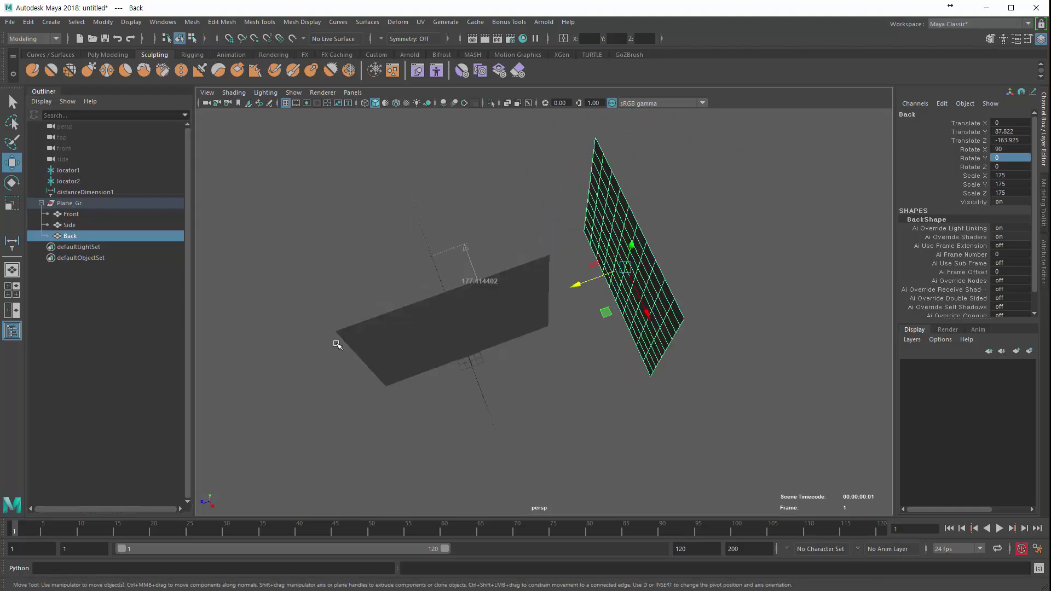
{"action": "left_click_drag", "start_coordinate": [338, 345], "coordinate": [382, 247], "text": "alt"}
{"action": "left_click_drag", "start_coordinate": [493, 312], "coordinate": [490, 286], "text": "alt"}
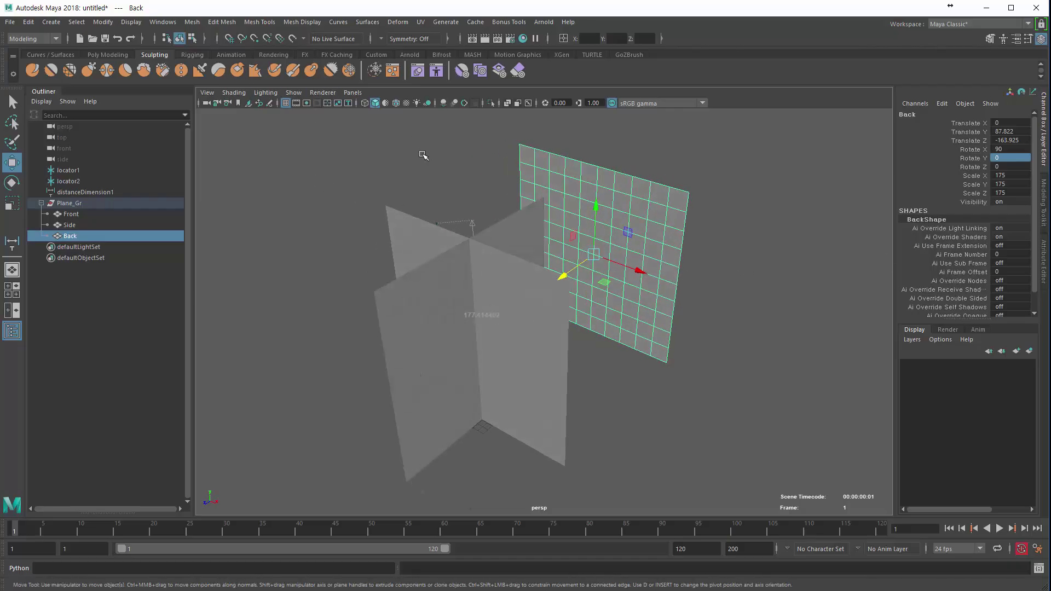
Select the Front plane and open the attributes of its lambert1 material.
{"action": "left_click", "coordinate": [336, 285]}
{"action": "left_click", "coordinate": [446, 357]}
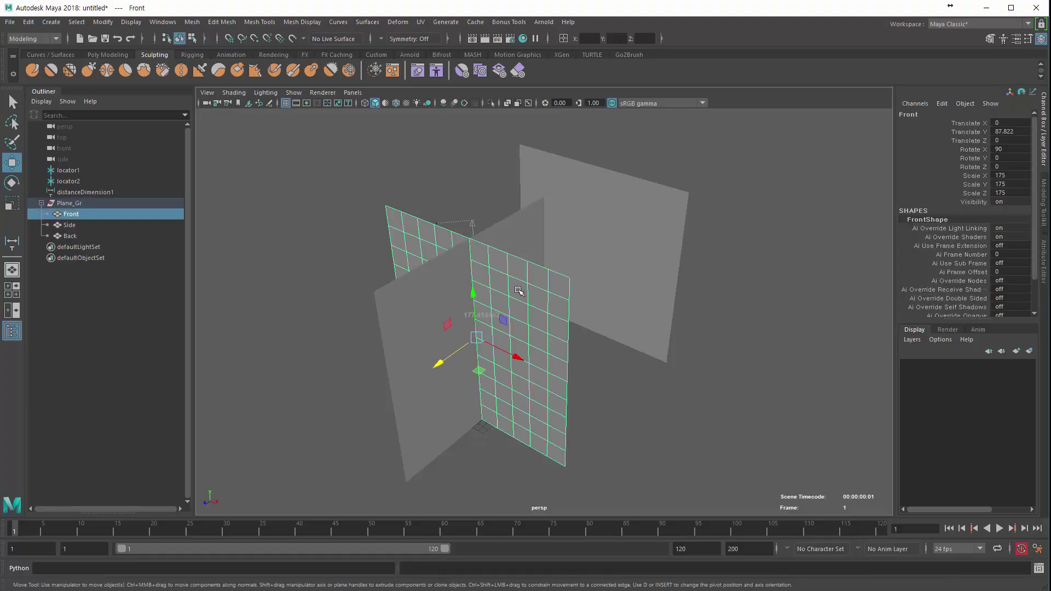
{"action": "key", "text": "ctrl+a"}
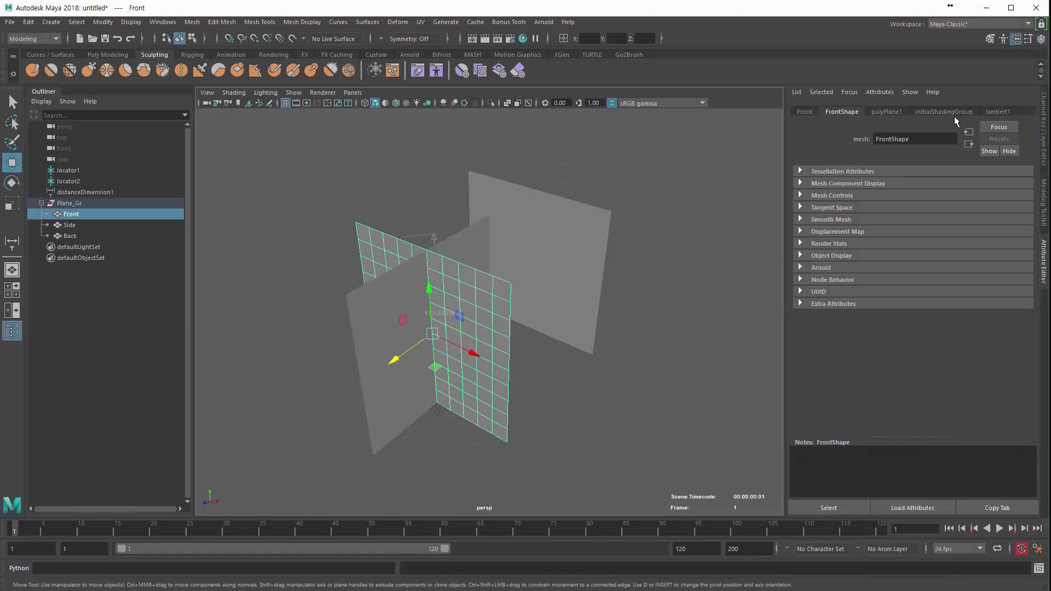
{"action": "left_click", "coordinate": [997, 113]}
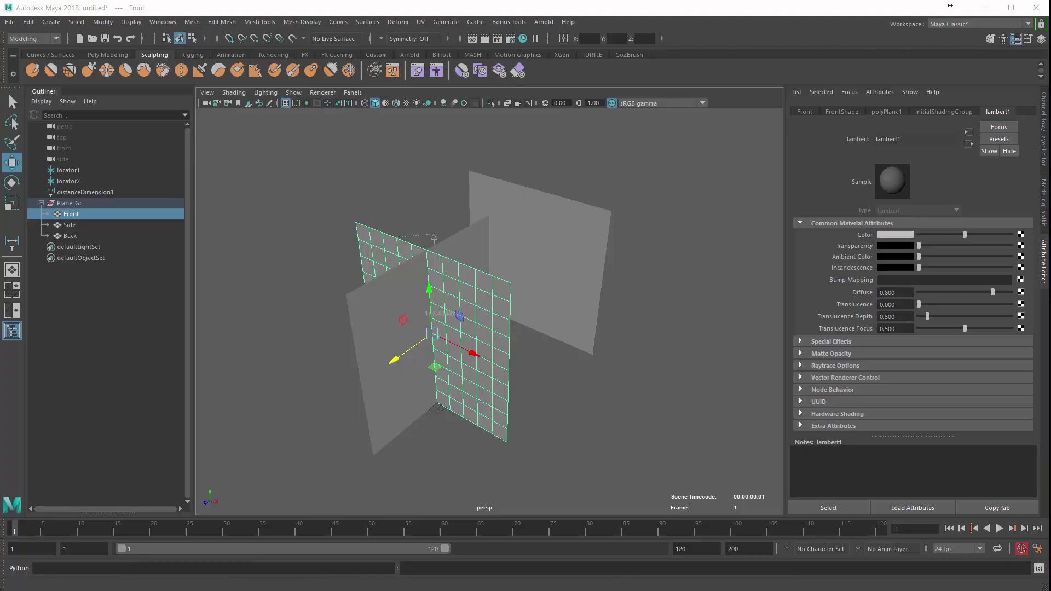
Assign a new Lambert material to the Front plane and name the material Front.
{"action": "left_click_drag", "start_coordinate": [0, 52], "coordinate": [508, 76]}
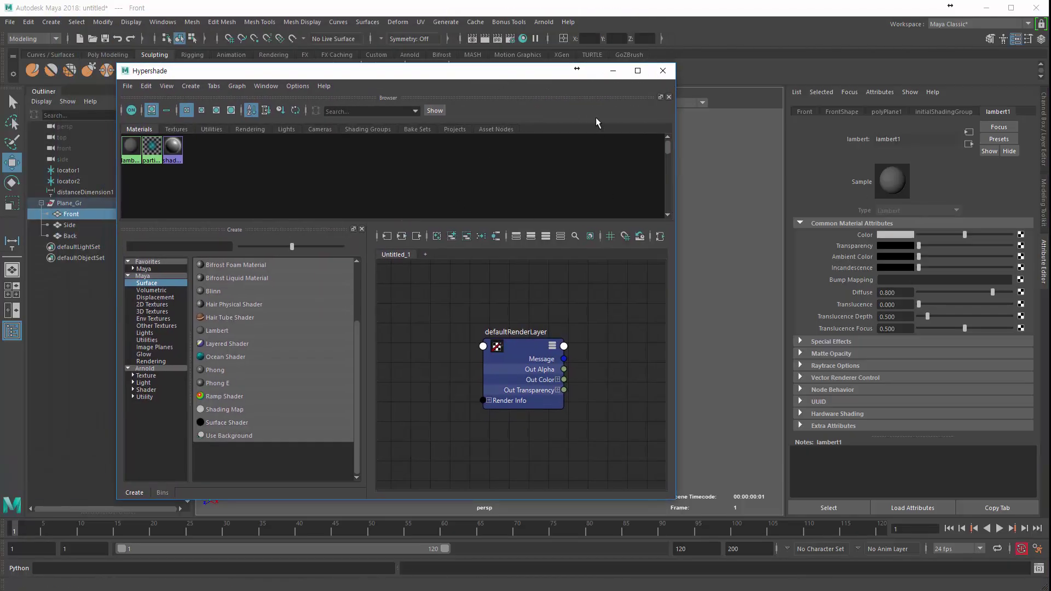
{"action": "left_click", "coordinate": [609, 77]}
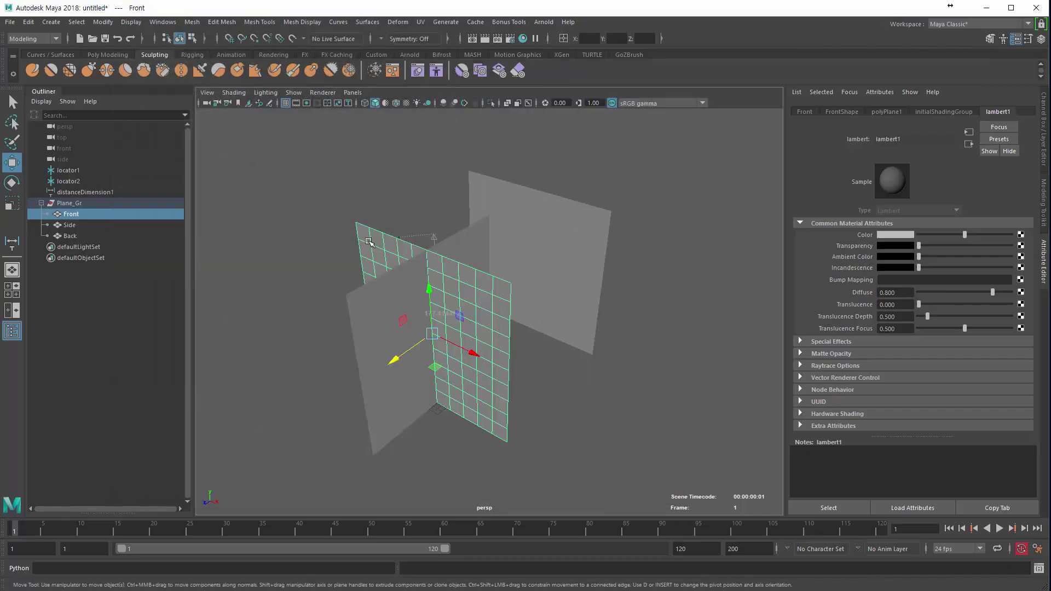
{"action": "right_click_drag", "start_coordinate": [369, 241], "coordinate": [464, 505]}
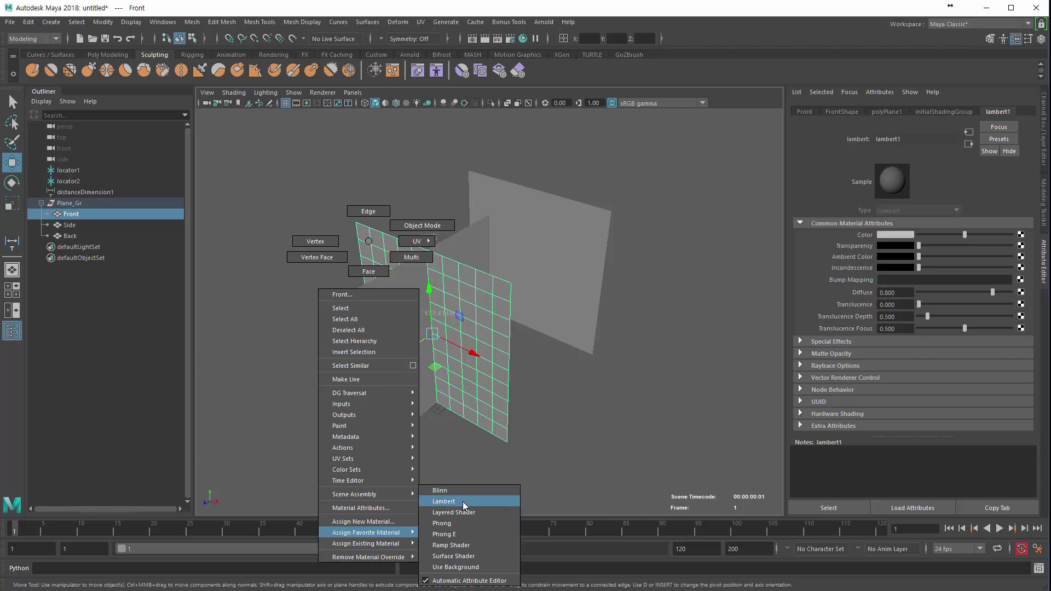
{"action": "right_click_drag", "start_coordinate": [462, 501], "coordinate": [462, 501]}
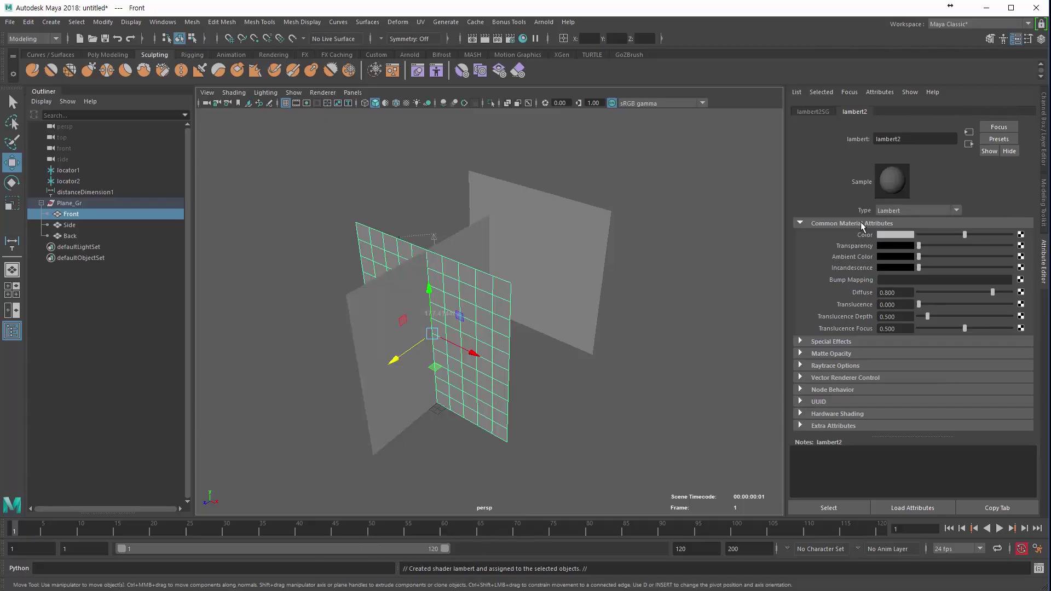
{"action": "double_click", "coordinate": [887, 139]}
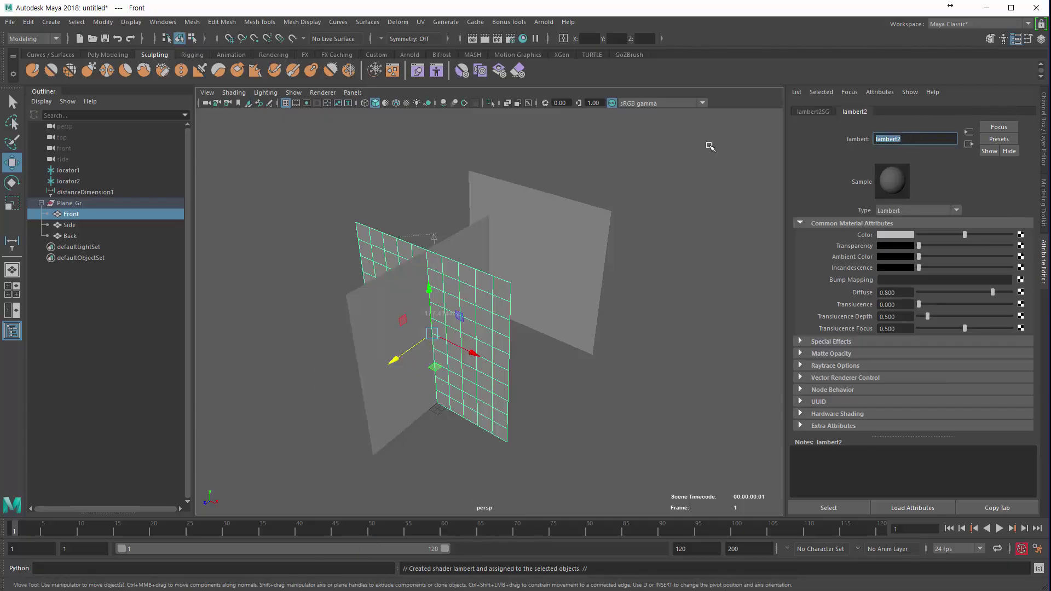
{"action": "type", "text": "Front"}
{"action": "key", "text": "Return"}
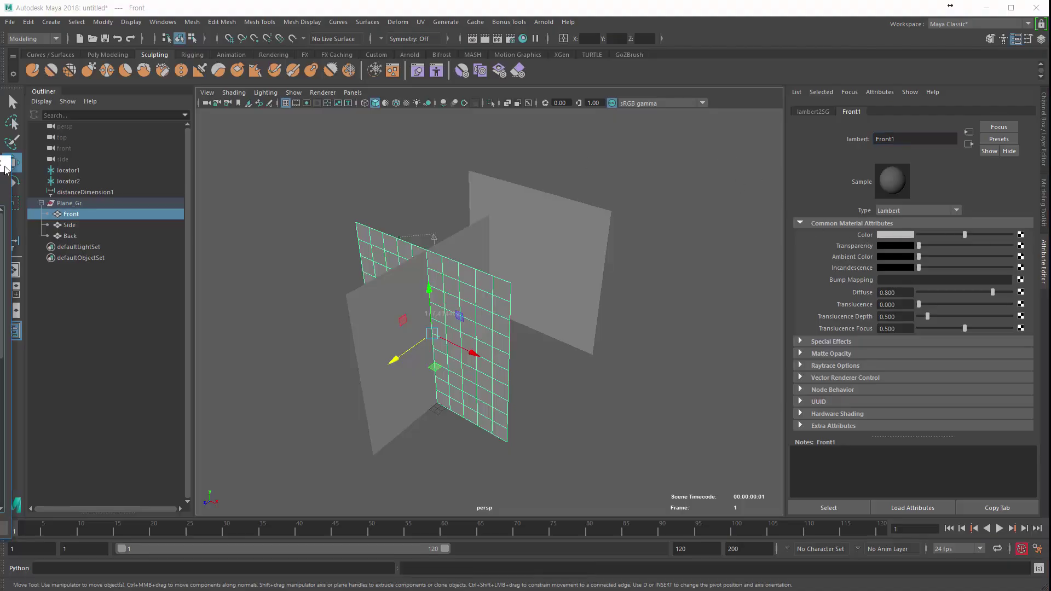
Connect a 2D File texture to the color of the Front plane's material and name the texture Front2.
{"action": "left_click", "coordinate": [437, 163]}
{"action": "left_click", "coordinate": [430, 169]}
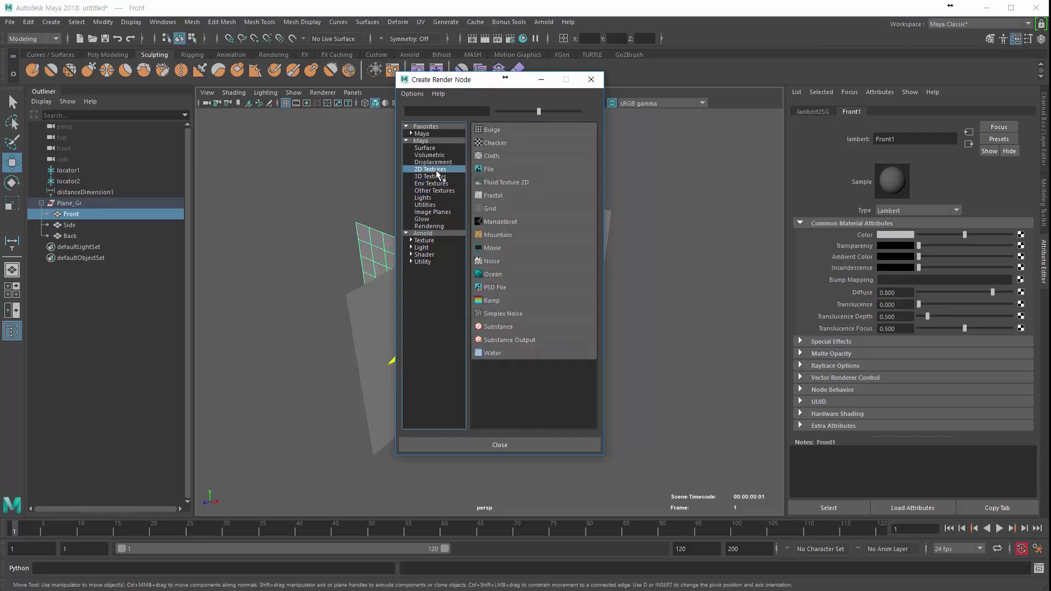
{"action": "left_click", "coordinate": [491, 178]}
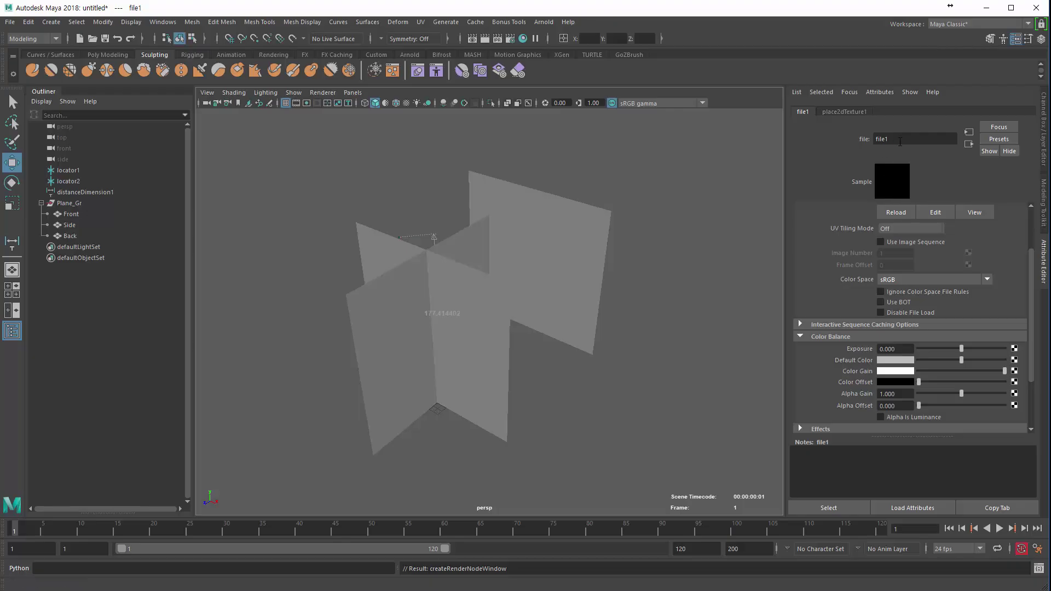
{"action": "left_click_drag", "start_coordinate": [899, 140], "coordinate": [703, 134]}
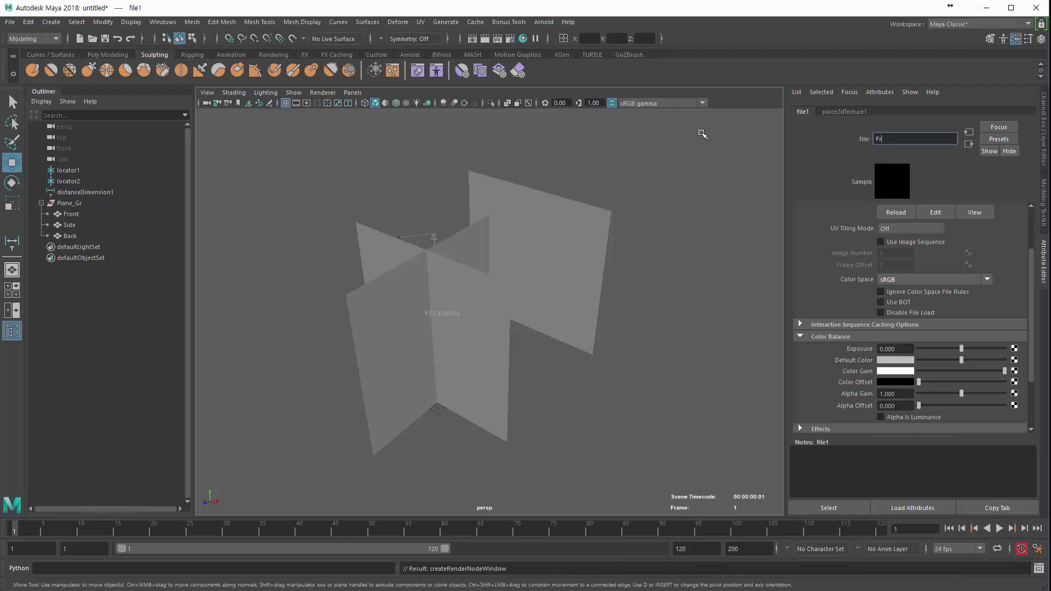
{"action": "type", "text": "Front2"}
{"action": "key", "text": "Return"}
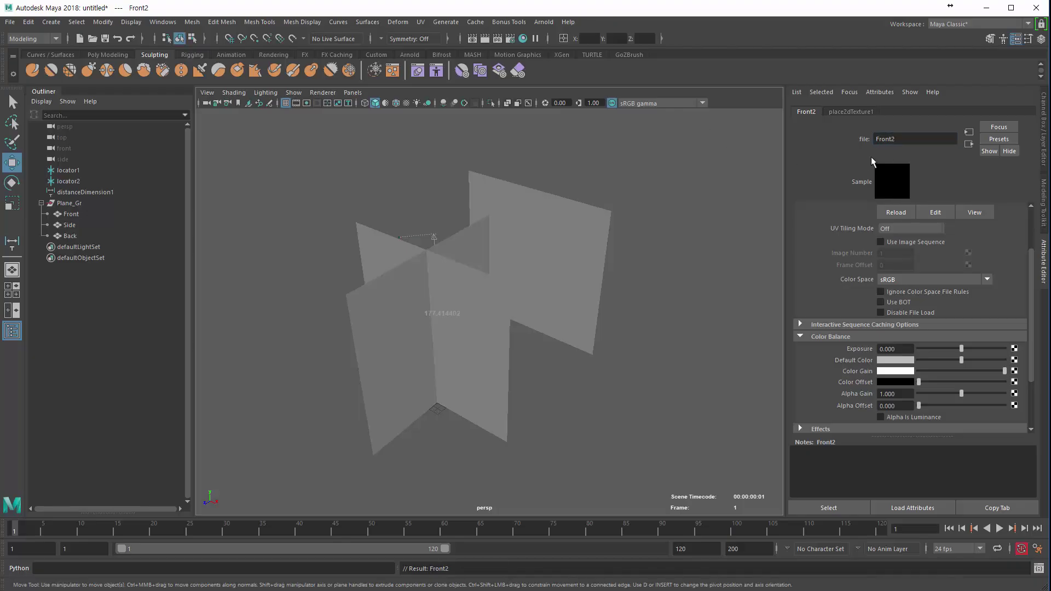
Set the Front2 texture's filter type to Off and load Front.jpg from the Reference_images folder.
{"action": "left_click", "coordinate": [907, 140]}
{"action": "scroll", "coordinate": [826, 249], "scroll_direction": "up", "scroll_amount": 3}
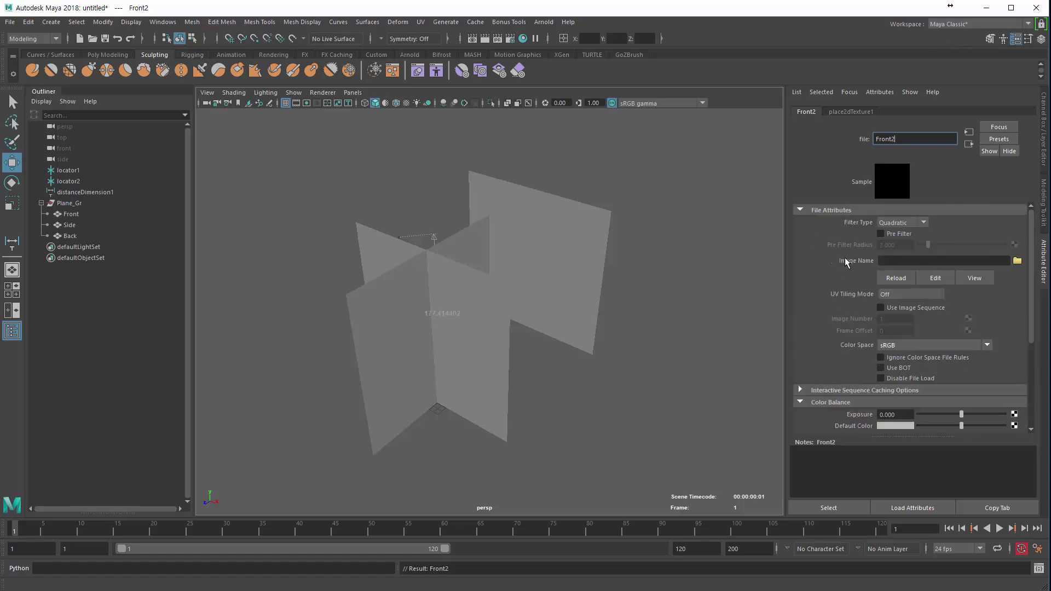
{"action": "left_click", "coordinate": [905, 225]}
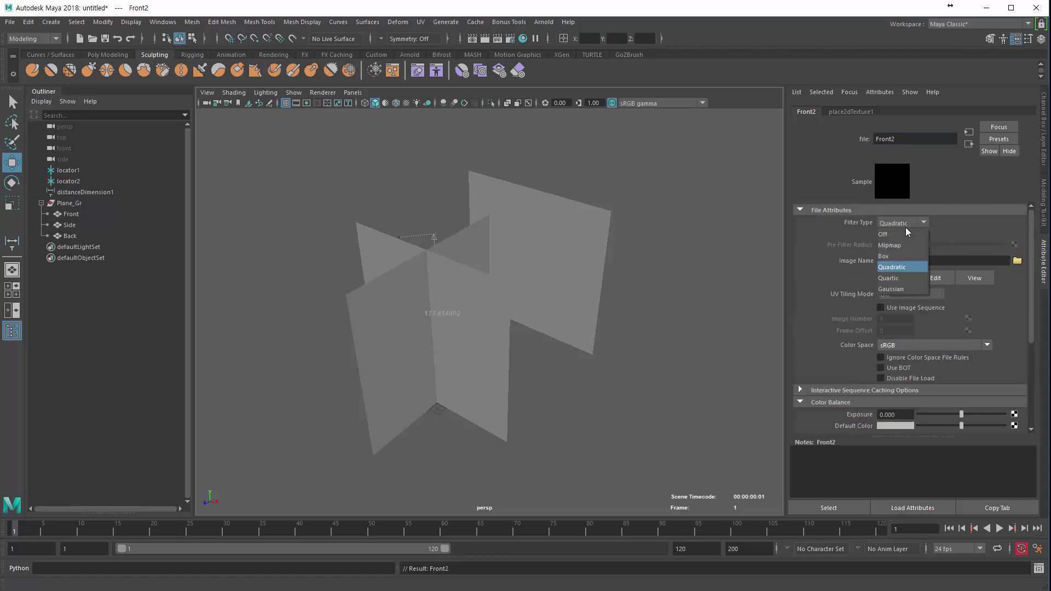
{"action": "left_click", "coordinate": [903, 234]}
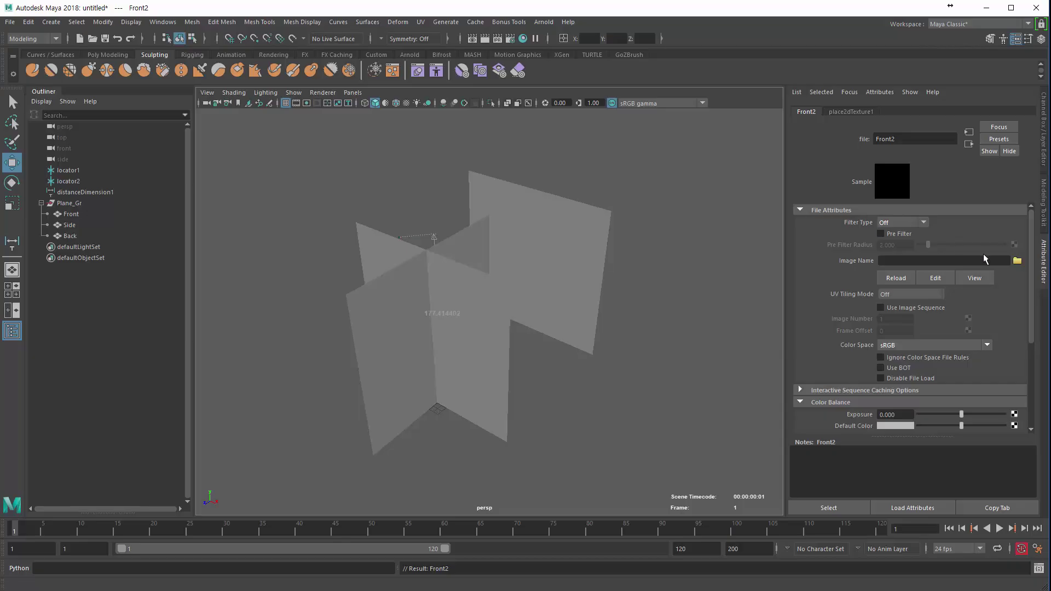
{"action": "left_click", "coordinate": [1017, 260]}
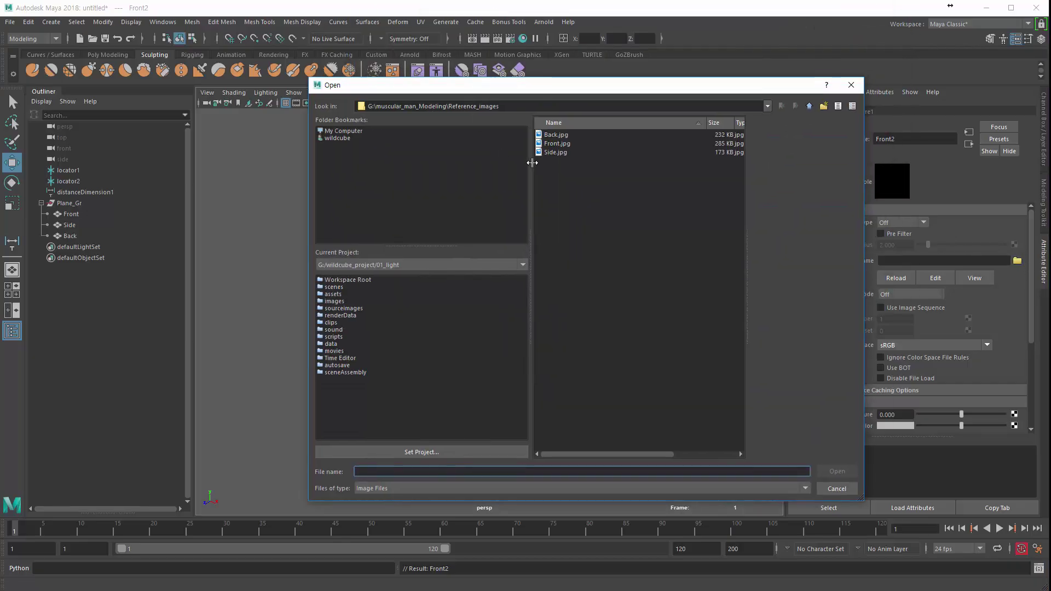
{"action": "left_click", "coordinate": [563, 143]}
{"action": "left_click", "coordinate": [833, 472]}
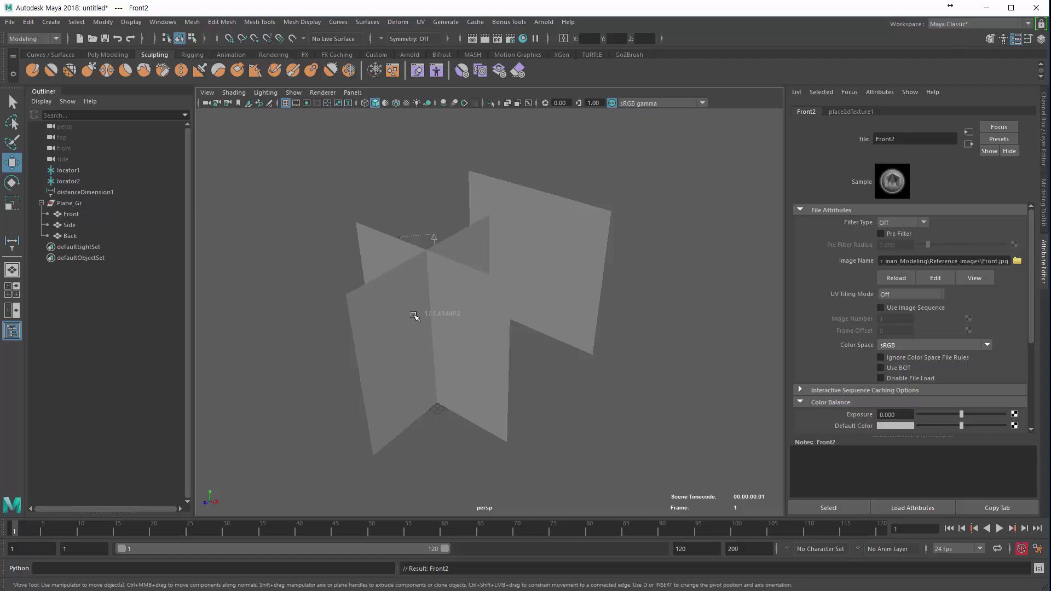
Turn on textured display in the perspective view to show the reference image on the Front plane.
{"action": "key", "text": "6"}
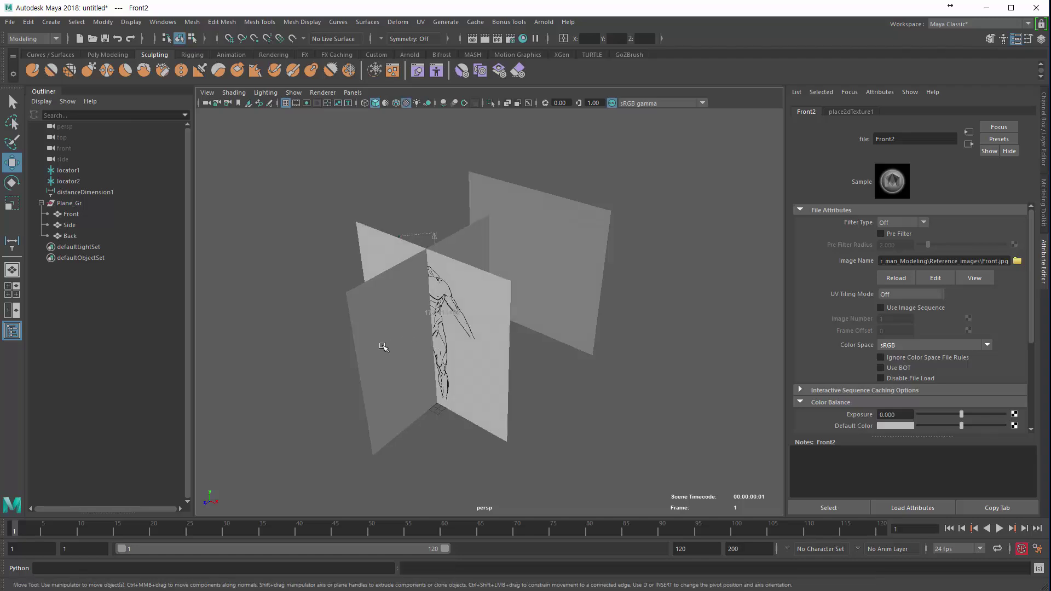
{"action": "left_click", "coordinate": [406, 103]}
{"action": "left_click", "coordinate": [406, 103]}
{"action": "left_click_drag", "start_coordinate": [459, 333], "coordinate": [460, 339], "text": "alt"}
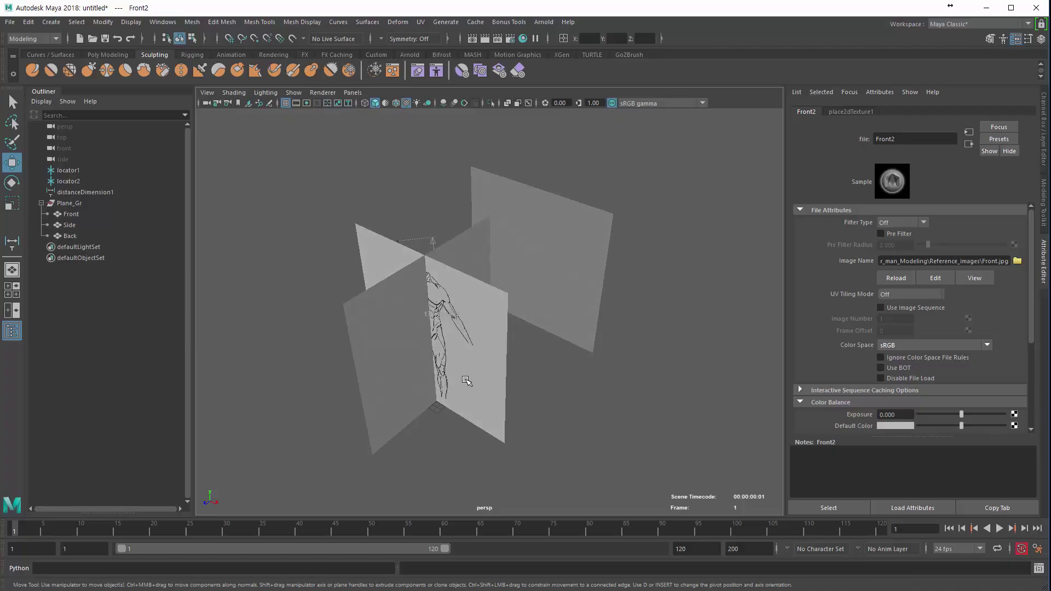
Assign a new Lambert material to the Side plane and name the material Side.
{"action": "left_click", "coordinate": [357, 325]}
{"action": "right_click", "coordinate": [358, 326]}
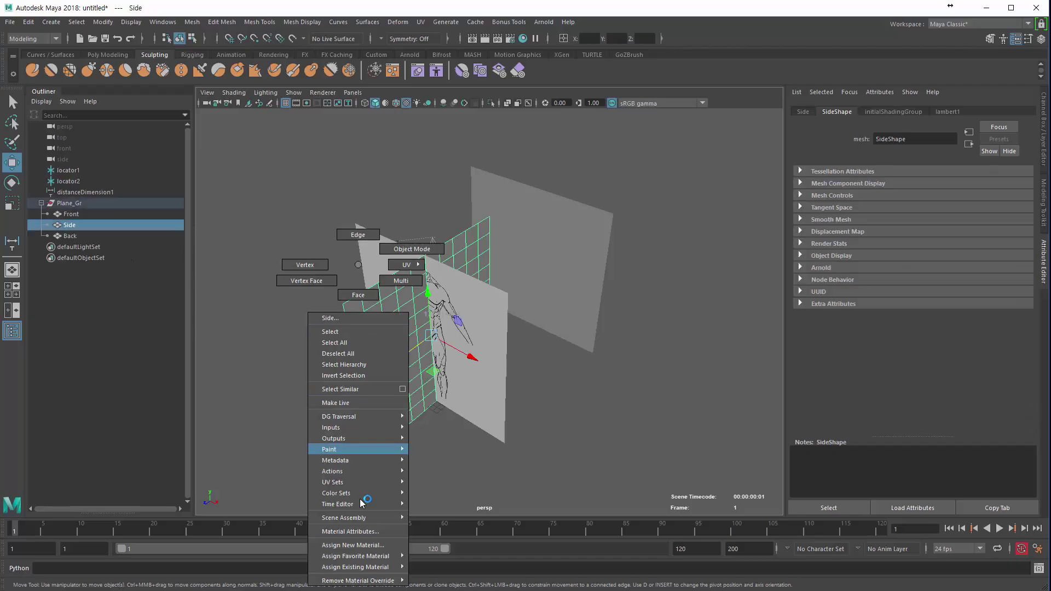
{"action": "mouse_move", "coordinate": [354, 556]}
{"action": "left_click", "coordinate": [452, 501]}
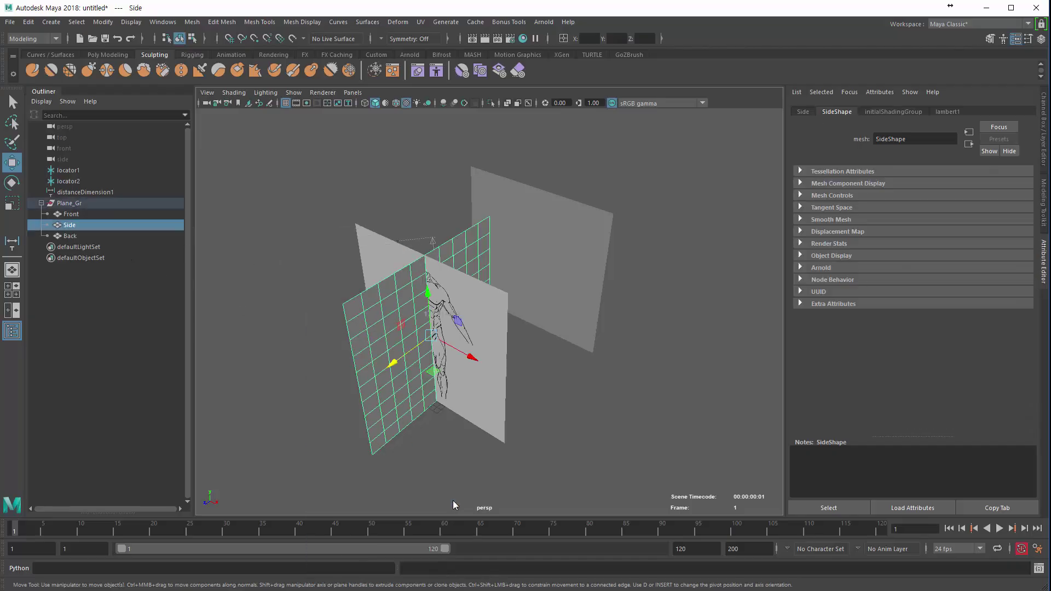
{"action": "double_click", "coordinate": [910, 141]}
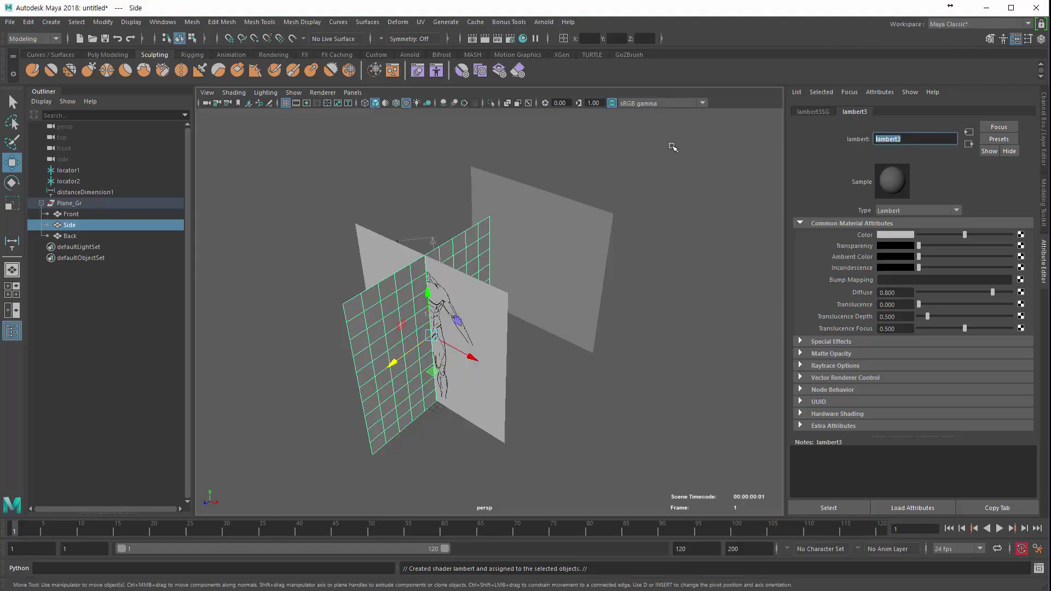
{"action": "type", "text": "Side"}
{"action": "key", "text": "Return"}
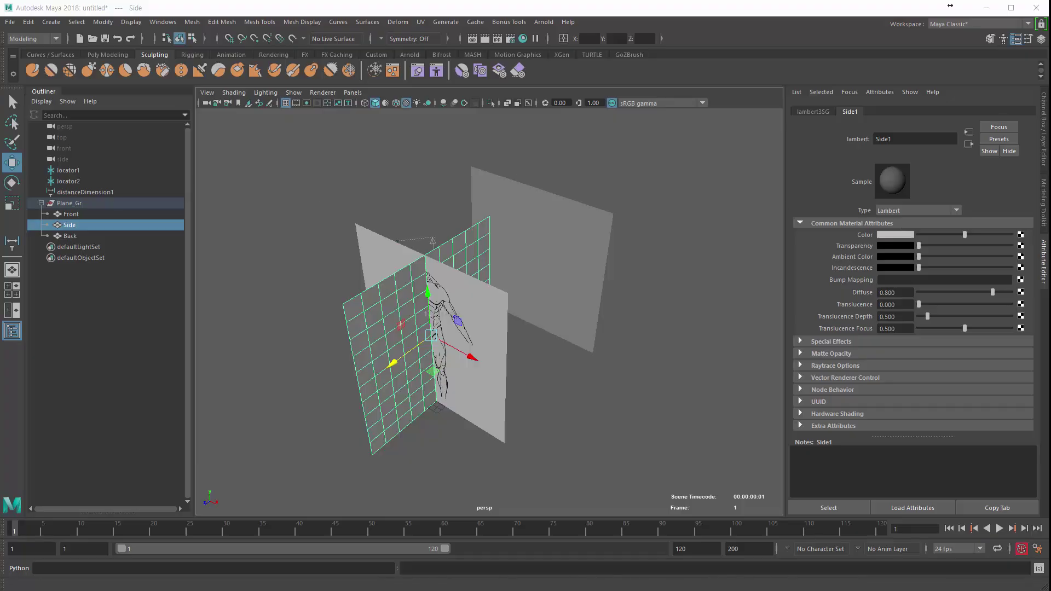
Texture the Side plane's material color with Side.jpg, using a File texture with filter type Off.
{"action": "left_click", "coordinate": [1020, 235]}
{"action": "left_click_drag", "start_coordinate": [417, 145], "coordinate": [425, 133]}
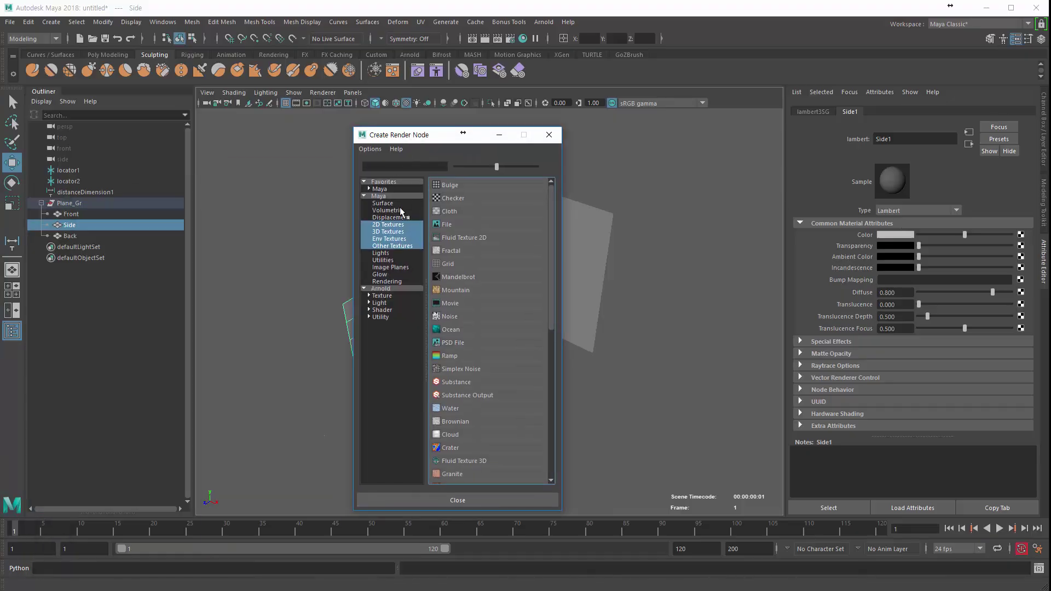
{"action": "left_click", "coordinate": [461, 222]}
{"action": "left_click", "coordinate": [897, 223]}
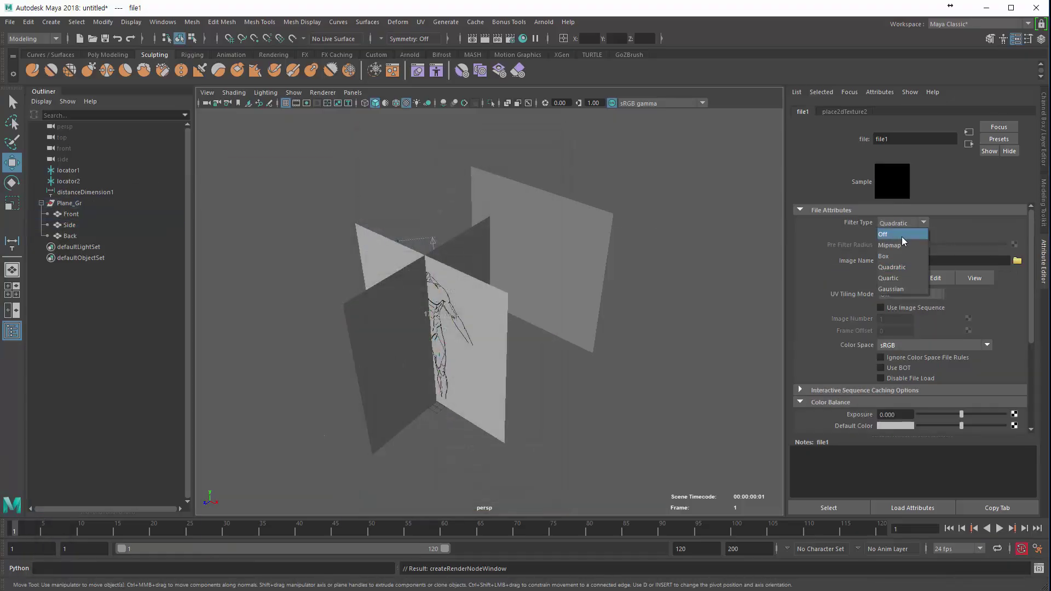
{"action": "left_click", "coordinate": [901, 237]}
{"action": "left_click", "coordinate": [1017, 260]}
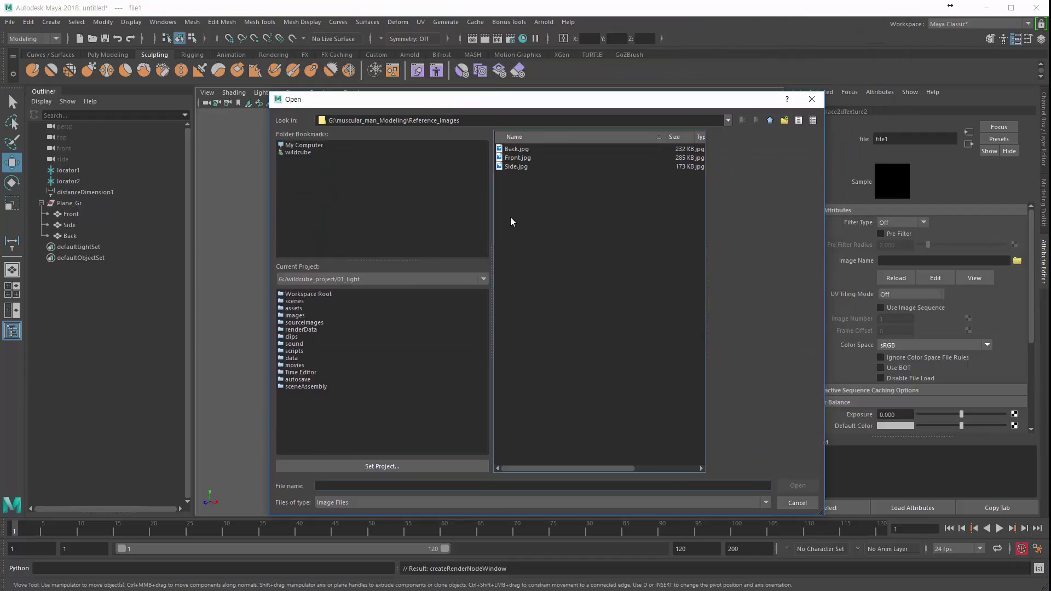
{"action": "left_click", "coordinate": [520, 167]}
{"action": "left_click", "coordinate": [797, 486]}
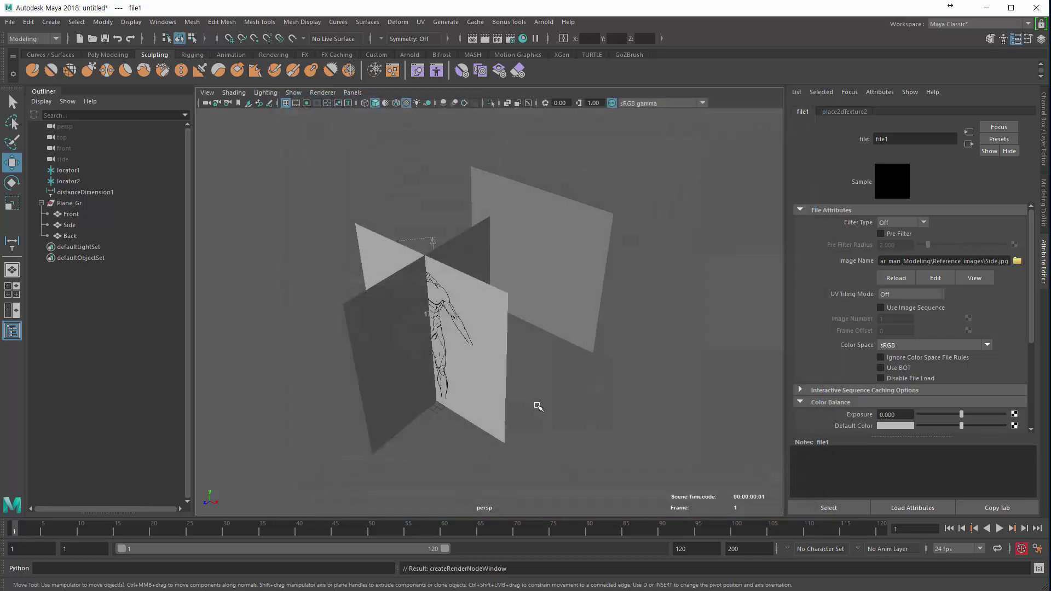
Assign a new Lambert material to the Back plane and name the material Back.
{"action": "left_click", "coordinate": [565, 330]}
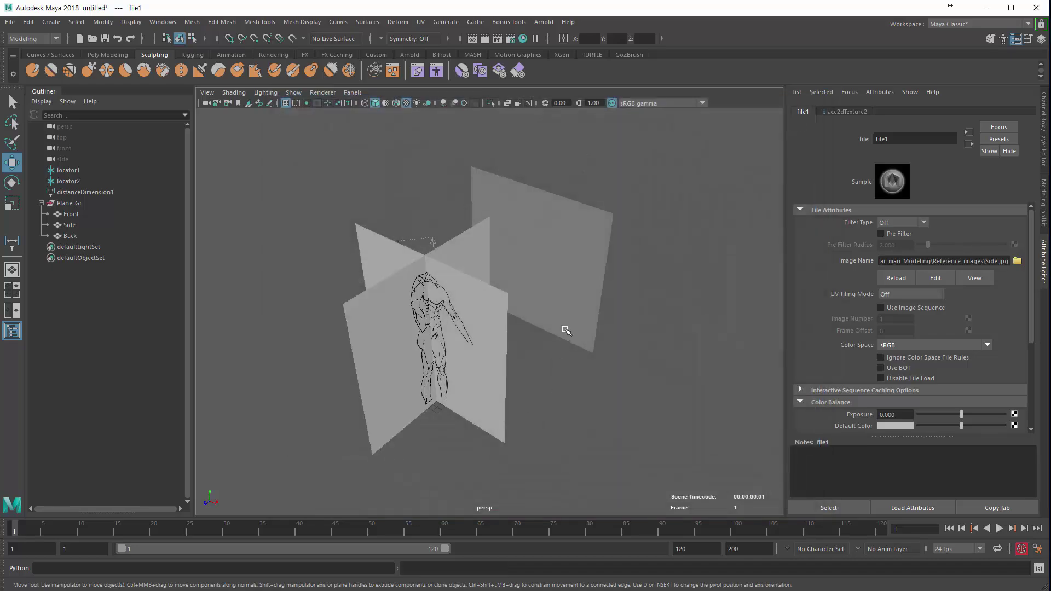
{"action": "right_click_drag", "start_coordinate": [566, 214], "coordinate": [671, 501]}
{"action": "double_click", "coordinate": [906, 139]}
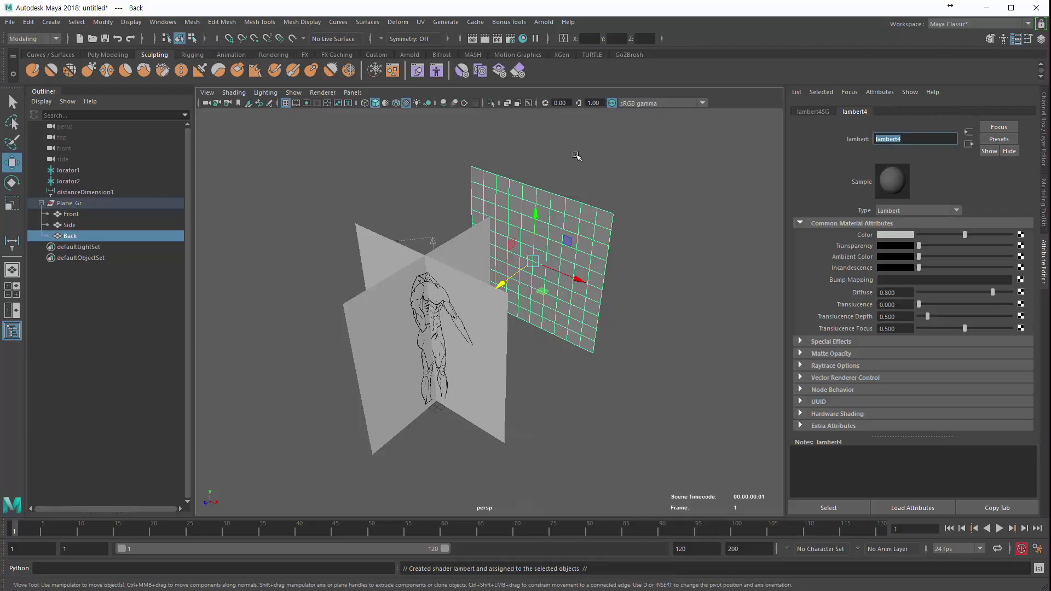
{"action": "type", "text": "Back"}
{"action": "key", "text": "Return"}
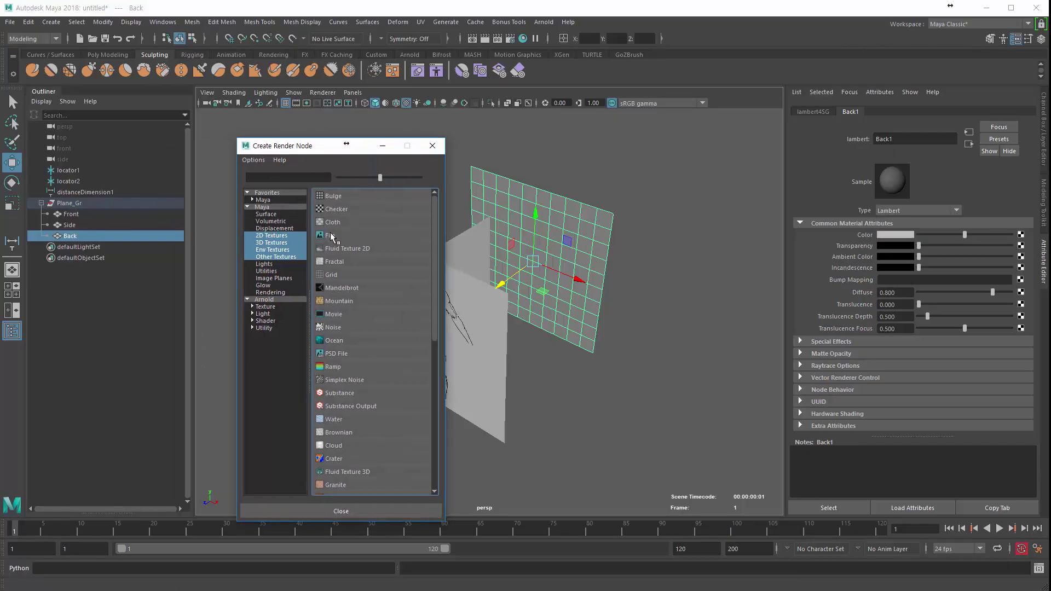
Texture the Back plane's material color with Back.jpg, using a File texture with filter type Off.
{"action": "left_click", "coordinate": [331, 236]}
{"action": "left_click", "coordinate": [897, 222]}
{"action": "left_click", "coordinate": [900, 225]}
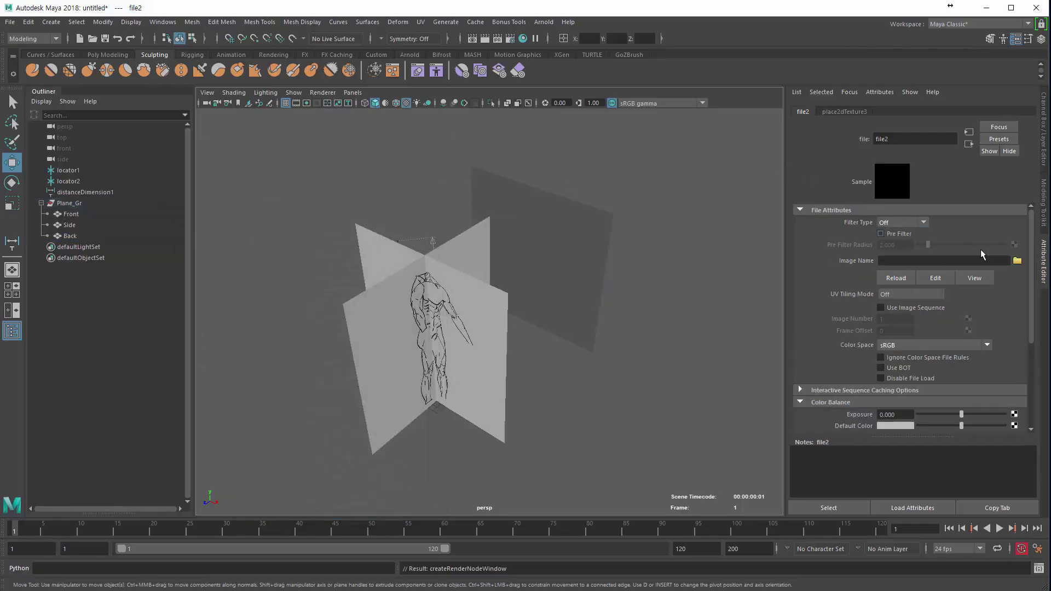
{"action": "left_click", "coordinate": [1016, 261]}
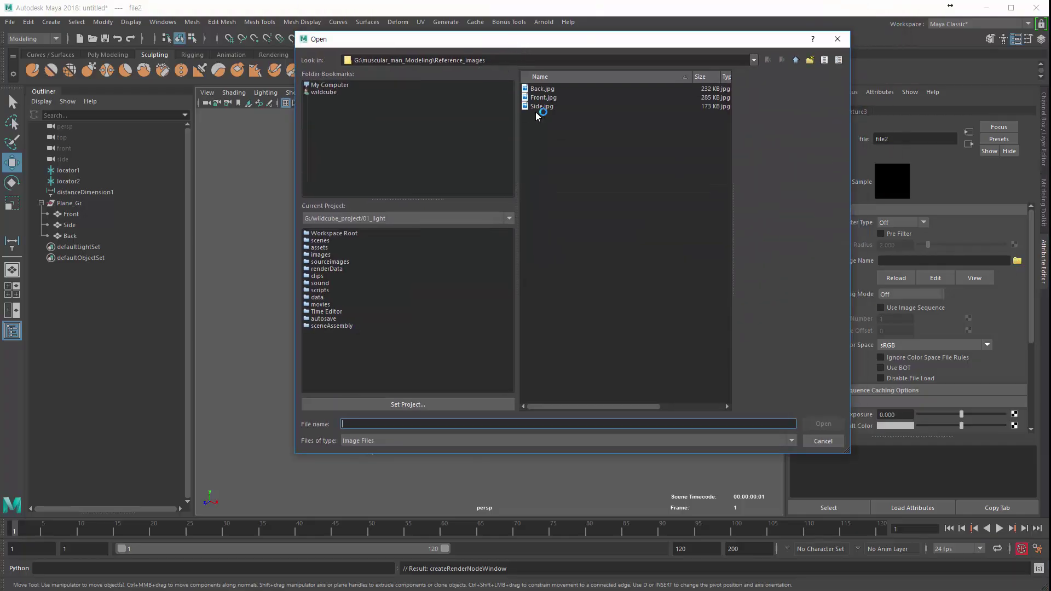
{"action": "left_click", "coordinate": [539, 88]}
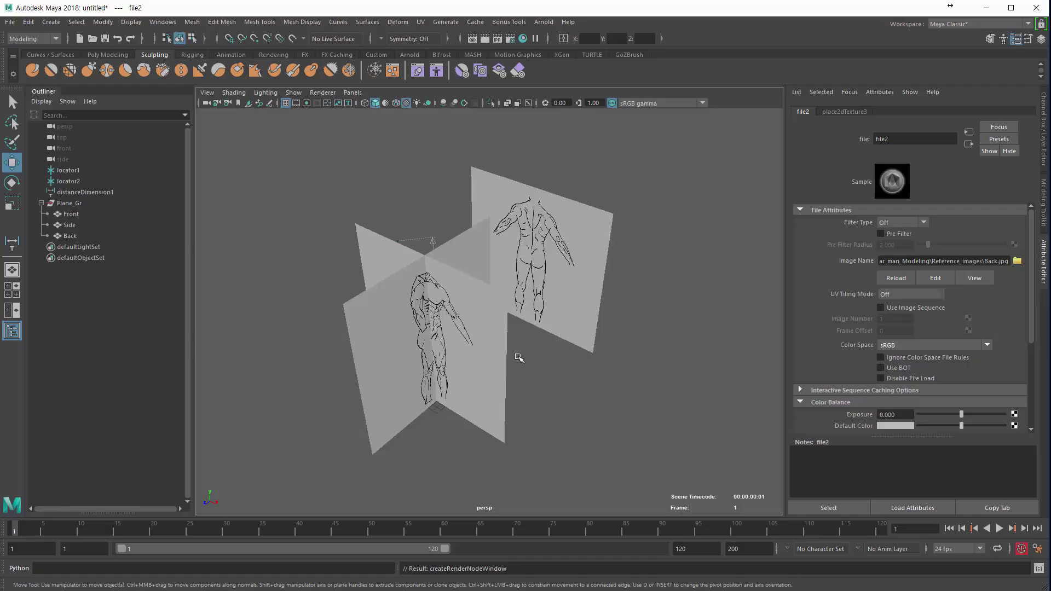
Flip the Side plane to face the opposite direction by setting its Rotate Y to -90.
{"action": "left_click_drag", "start_coordinate": [416, 331], "coordinate": [190, 508], "text": "alt"}
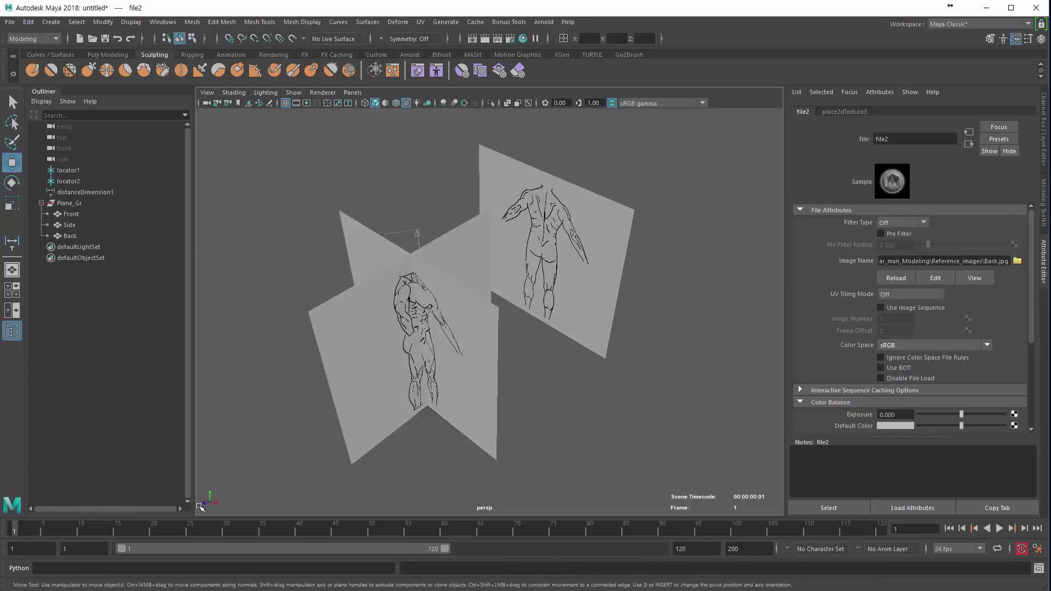
{"action": "middle_click_drag", "start_coordinate": [299, 439], "coordinate": [395, 398], "text": "alt"}
{"action": "right_click_drag", "start_coordinate": [395, 398], "coordinate": [434, 435], "text": "alt"}
{"action": "left_click", "coordinate": [433, 433]}
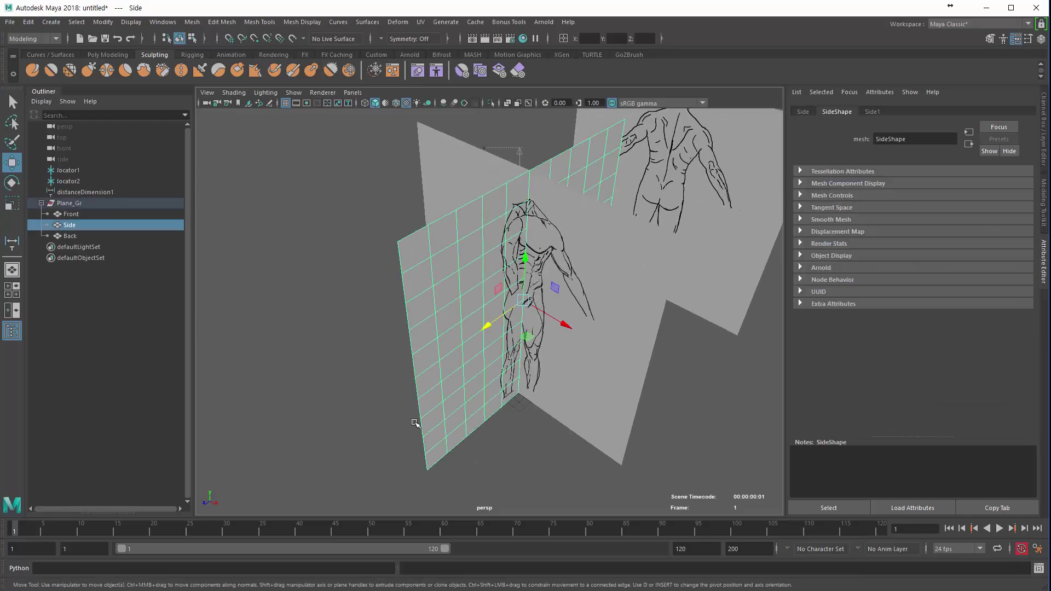
{"action": "key", "text": "e"}
{"action": "left_click_drag", "start_coordinate": [530, 333], "coordinate": [591, 301]}
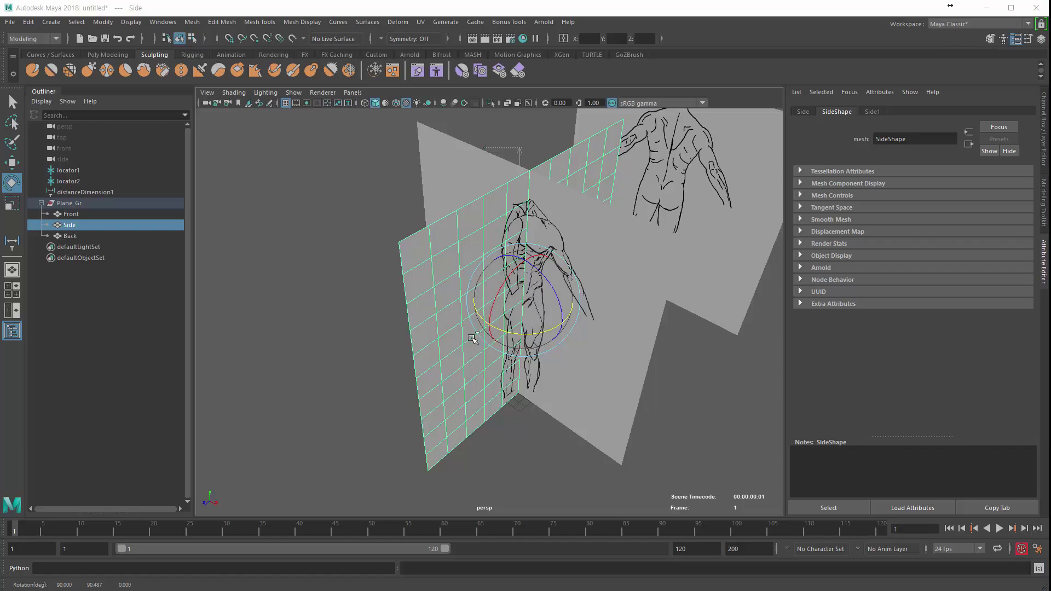
{"action": "left_click_drag", "start_coordinate": [500, 330], "coordinate": [563, 239]}
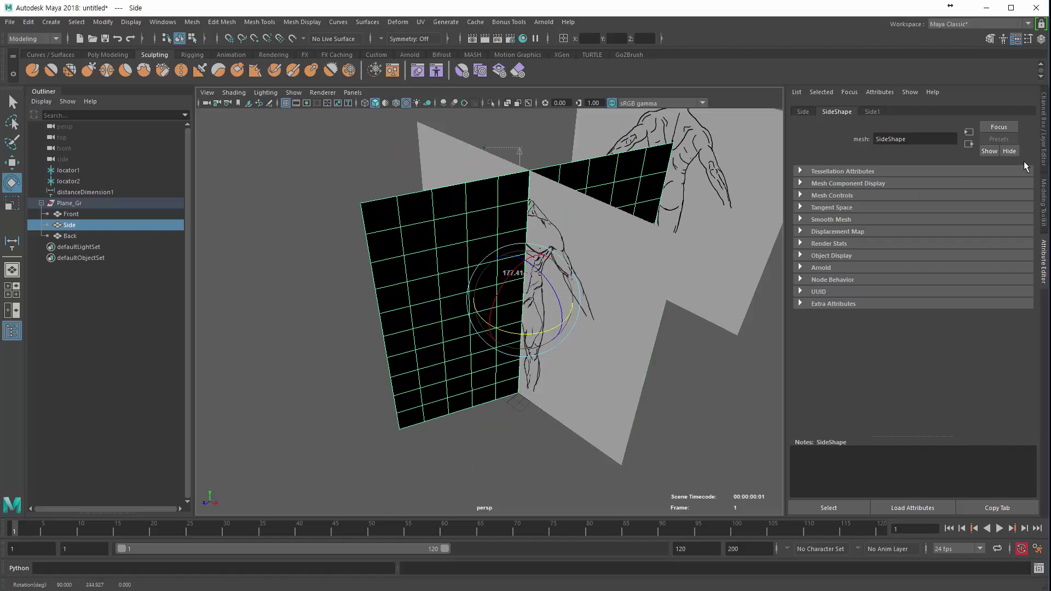
{"action": "left_click", "coordinate": [1043, 149]}
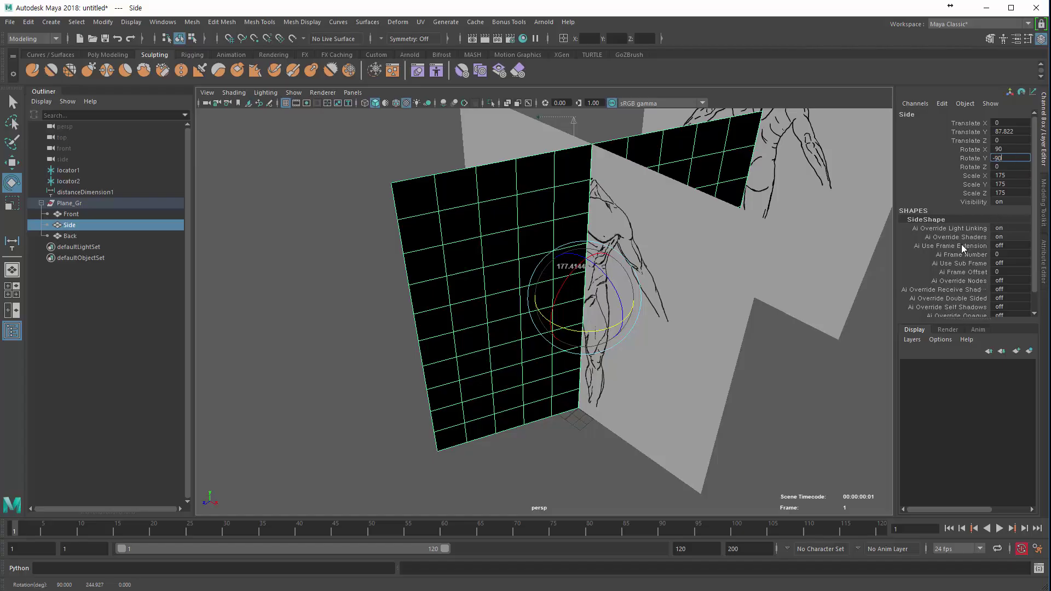
{"action": "key", "text": "Return"}
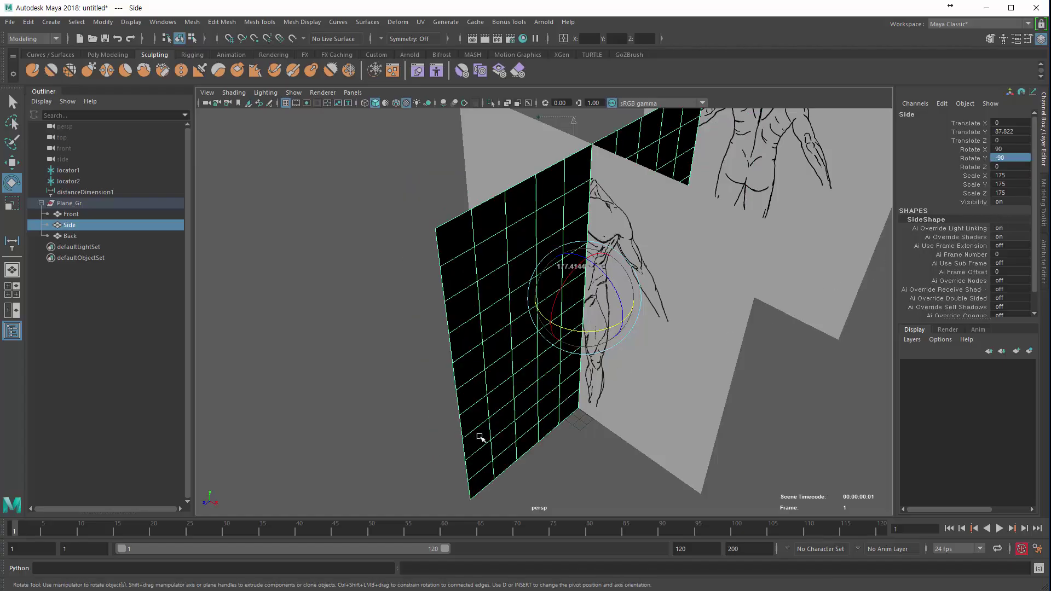
Turn on two-sided lighting in the perspective view so the reference planes display shaded from both sides.
{"action": "mouse_move", "coordinate": [374, 440]}
{"action": "left_mouse_down", "text": "alt"}
{"action": "mouse_move", "coordinate": [524, 426]}
{"action": "mouse_move", "coordinate": [382, 428]}
{"action": "mouse_move", "coordinate": [408, 265]}
{"action": "mouse_move", "coordinate": [395, 365]}
{"action": "mouse_move", "coordinate": [360, 360]}
{"action": "mouse_move", "coordinate": [465, 371]}
{"action": "mouse_move", "coordinate": [619, 348]}
{"action": "left_mouse_up", "text": "alt"}
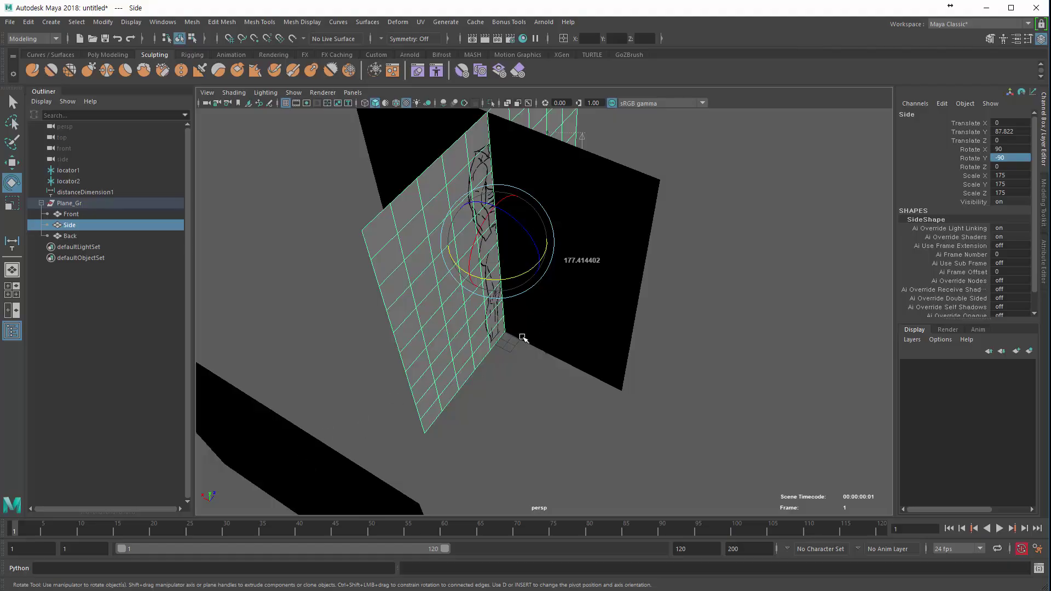
{"action": "left_click_drag", "start_coordinate": [523, 338], "coordinate": [394, 334], "text": "alt"}
{"action": "middle_click_drag", "start_coordinate": [550, 375], "coordinate": [478, 389], "text": "alt"}
{"action": "left_click_drag", "start_coordinate": [478, 389], "coordinate": [383, 388], "text": "alt"}
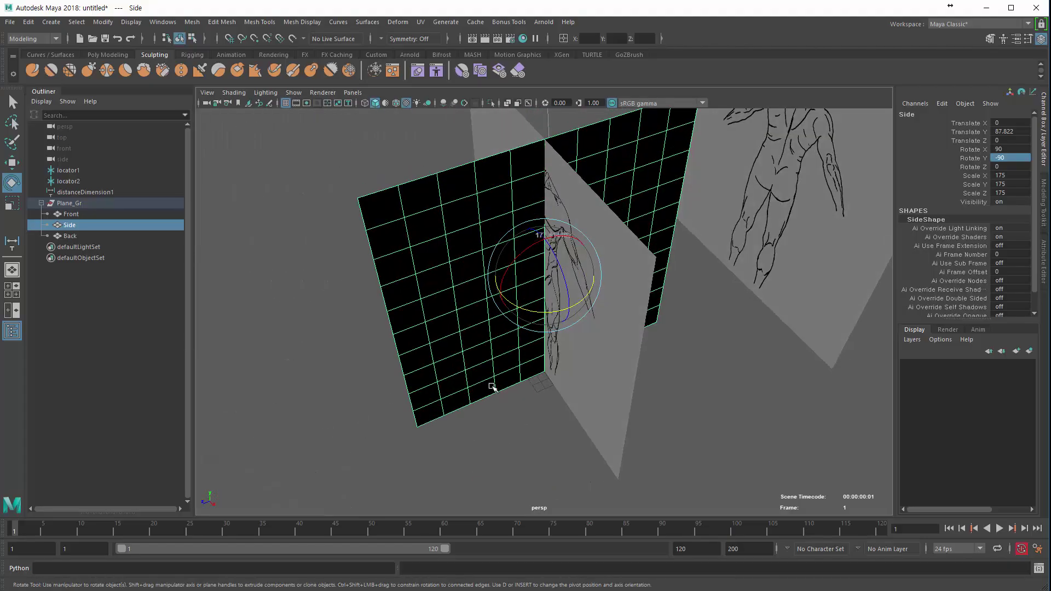
{"action": "middle_click_drag", "start_coordinate": [404, 334], "coordinate": [393, 381], "text": "alt"}
{"action": "right_click_drag", "start_coordinate": [399, 394], "coordinate": [448, 400], "text": "alt"}
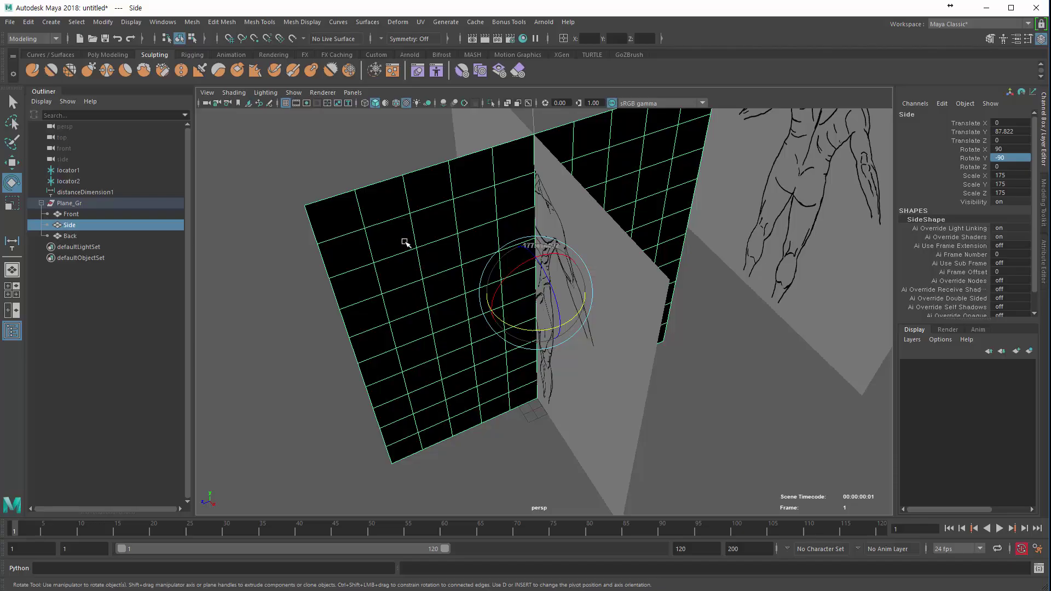
{"action": "left_click", "coordinate": [265, 93]}
{"action": "left_click", "coordinate": [287, 169]}
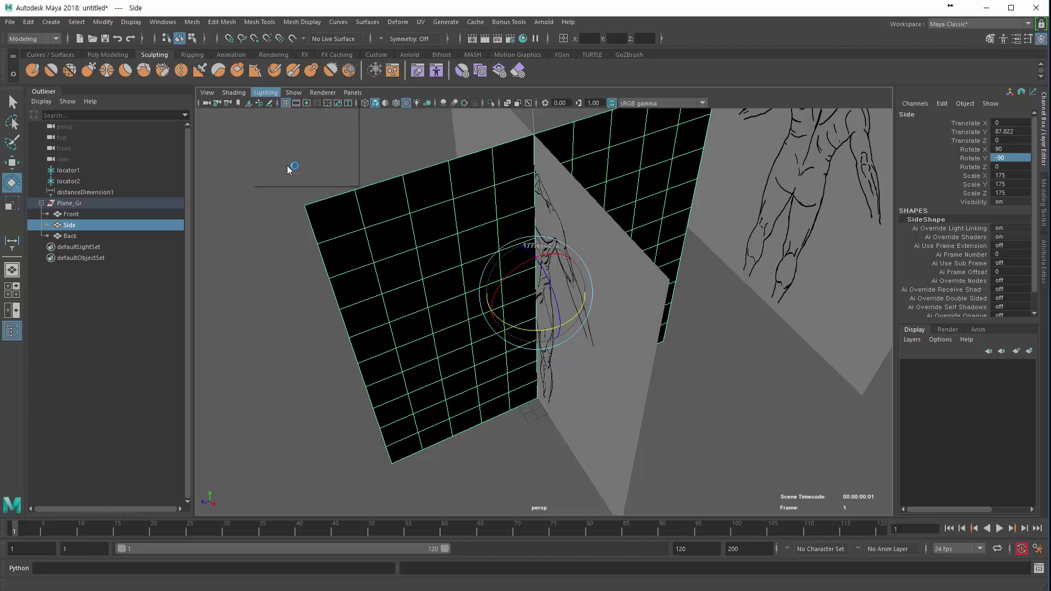
{"action": "left_click", "coordinate": [267, 299]}
{"action": "left_click", "coordinate": [383, 324]}
{"action": "left_click_drag", "start_coordinate": [400, 332], "coordinate": [412, 329], "text": "alt"}
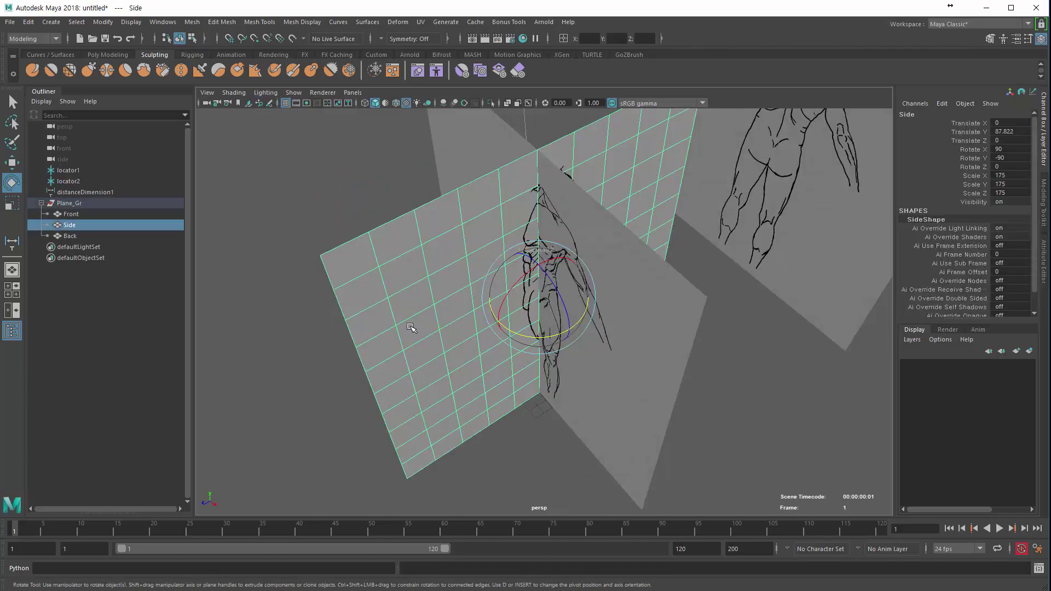
Try moving the Side plane away from the Front plane to about -138.3 in Translate X, and undo the move.
{"action": "key", "text": "w"}
{"action": "left_click_drag", "start_coordinate": [571, 330], "coordinate": [420, 174]}
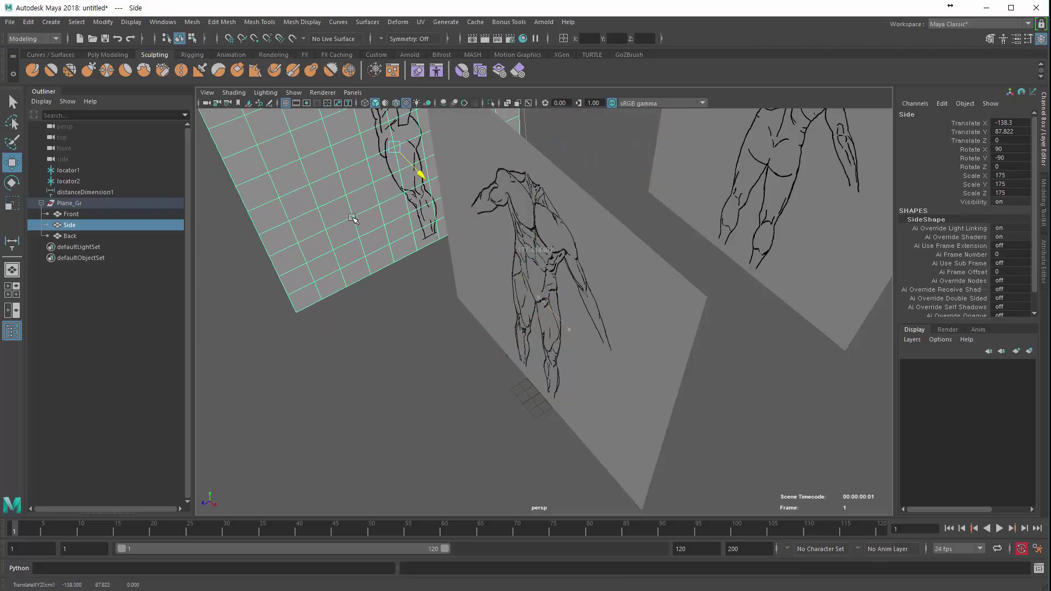
{"action": "mouse_move", "coordinate": [409, 307]}
{"action": "left_mouse_down", "text": "alt"}
{"action": "mouse_move", "coordinate": [413, 352]}
{"action": "mouse_move", "coordinate": [369, 341]}
{"action": "mouse_move", "coordinate": [425, 297]}
{"action": "left_mouse_up", "text": "alt"}
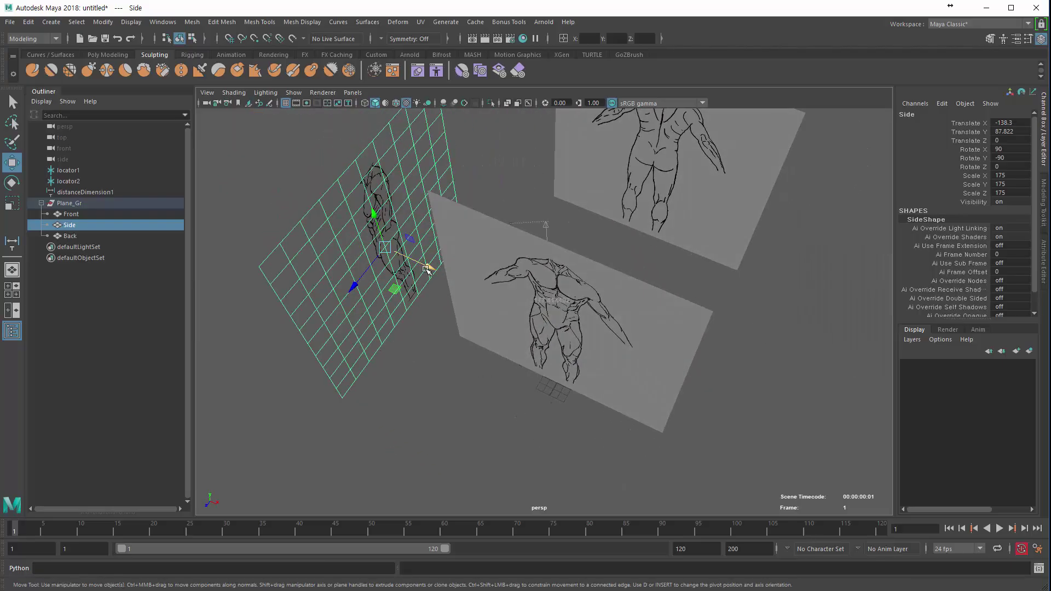
{"action": "key", "text": "ctrl+z"}
Compare the Side and Front drawings along the line where the two planes intersect, checking chest and waist heights.
{"action": "left_click_drag", "start_coordinate": [431, 345], "coordinate": [380, 322], "text": "alt"}
{"action": "right_click_drag", "start_coordinate": [379, 322], "coordinate": [396, 337], "text": "alt"}
{"action": "left_click_drag", "start_coordinate": [396, 337], "coordinate": [418, 312], "text": "alt"}
{"action": "right_click_drag", "start_coordinate": [427, 356], "coordinate": [448, 400], "text": "alt"}
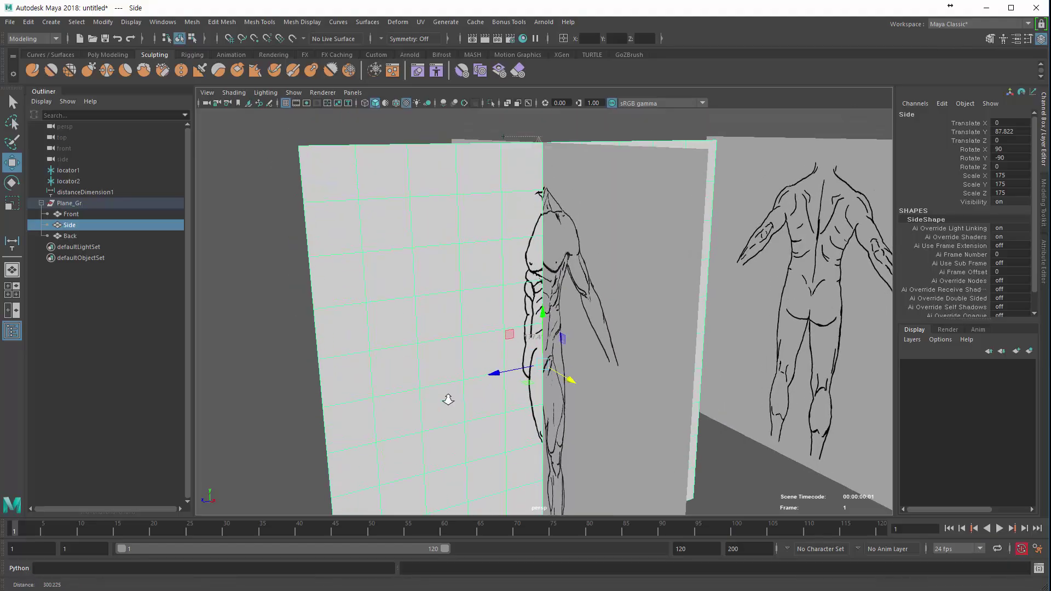
{"action": "mouse_move", "coordinate": [448, 399]}
{"action": "left_mouse_down", "text": "alt"}
{"action": "mouse_move", "coordinate": [478, 392]}
{"action": "mouse_move", "coordinate": [481, 371]}
{"action": "mouse_move", "coordinate": [417, 357]}
{"action": "mouse_move", "coordinate": [490, 273]}
{"action": "left_mouse_up", "text": "alt"}
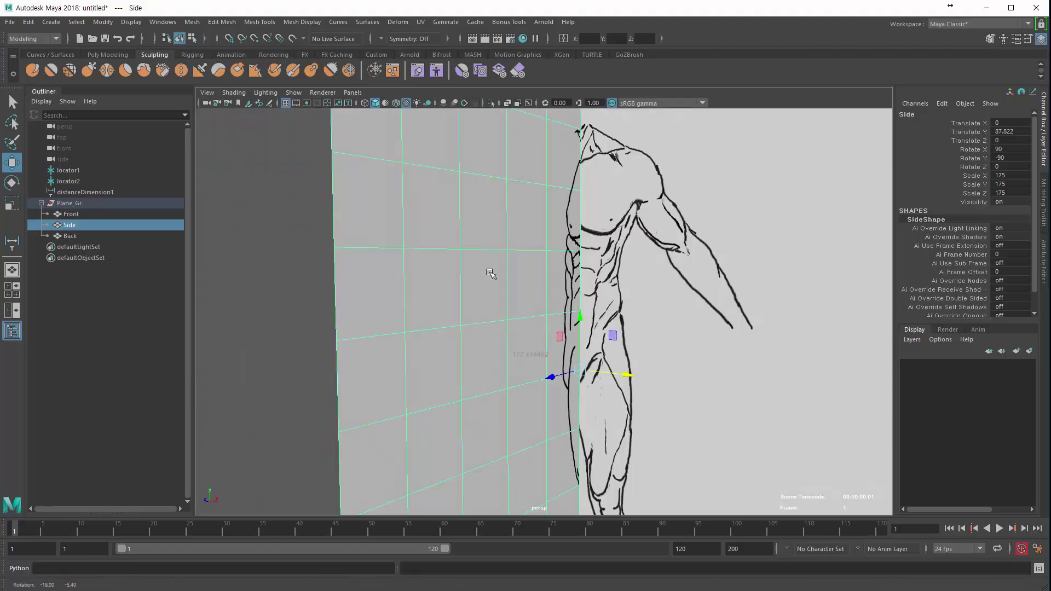
{"action": "right_click_drag", "start_coordinate": [490, 273], "coordinate": [548, 290], "text": "alt"}
{"action": "left_click_drag", "start_coordinate": [548, 290], "coordinate": [572, 277], "text": "alt"}
{"action": "middle_click_drag", "start_coordinate": [572, 277], "coordinate": [553, 311], "text": "alt"}
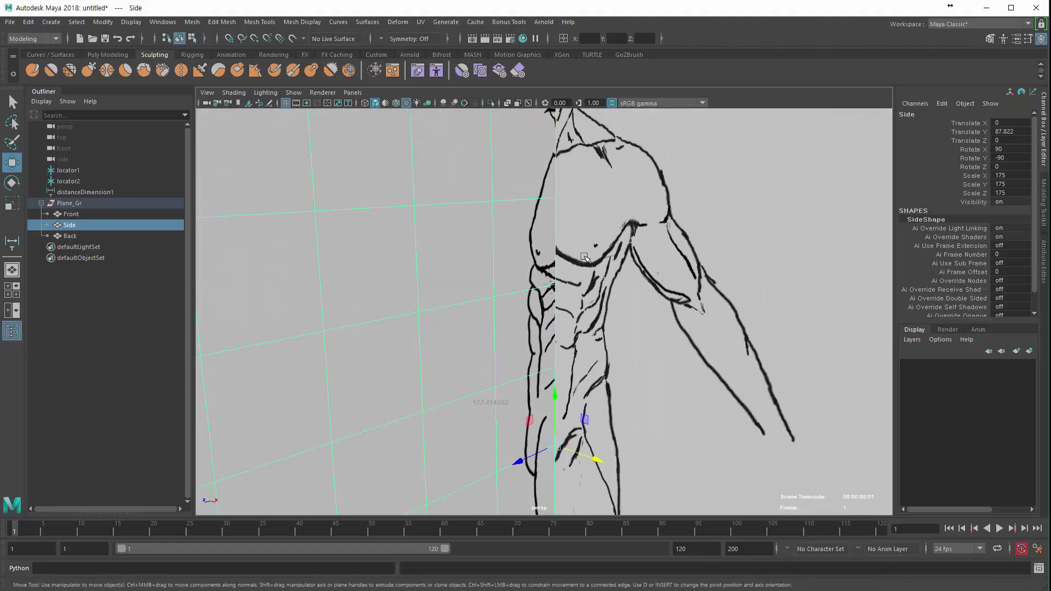
{"action": "right_click_drag", "start_coordinate": [584, 257], "coordinate": [411, 237], "text": "alt"}
{"action": "left_click_drag", "start_coordinate": [410, 237], "coordinate": [453, 301], "text": "alt"}
Select the Side plane's horizontal edge row below the chest and raise it to about Y 124.1 with a soft-selection falloff of about 18.
{"action": "right_click_drag", "start_coordinate": [453, 300], "coordinate": [453, 241]}
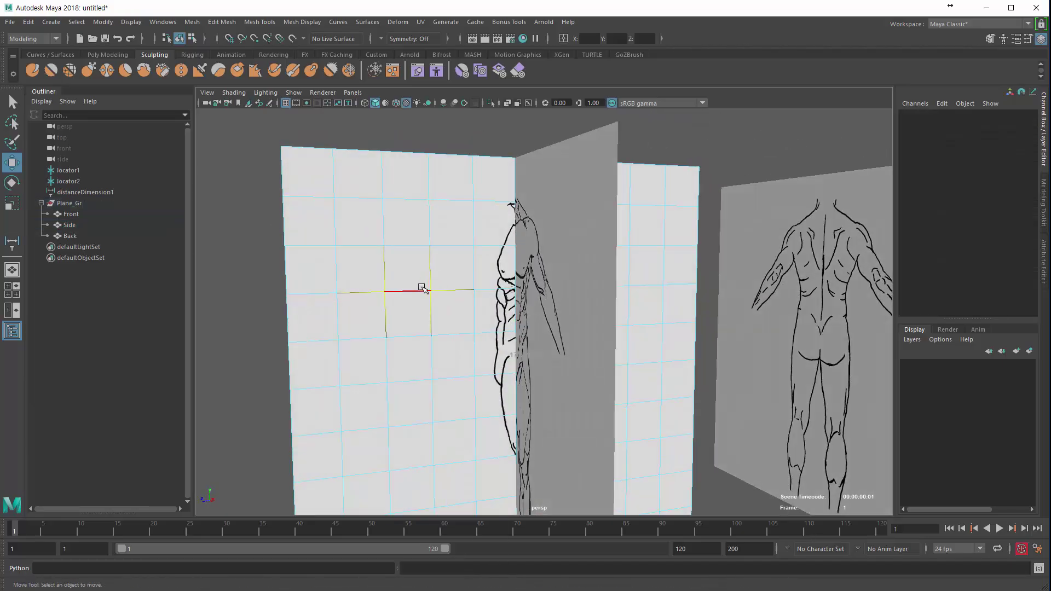
{"action": "left_click", "coordinate": [423, 289]}
{"action": "key", "text": "f"}
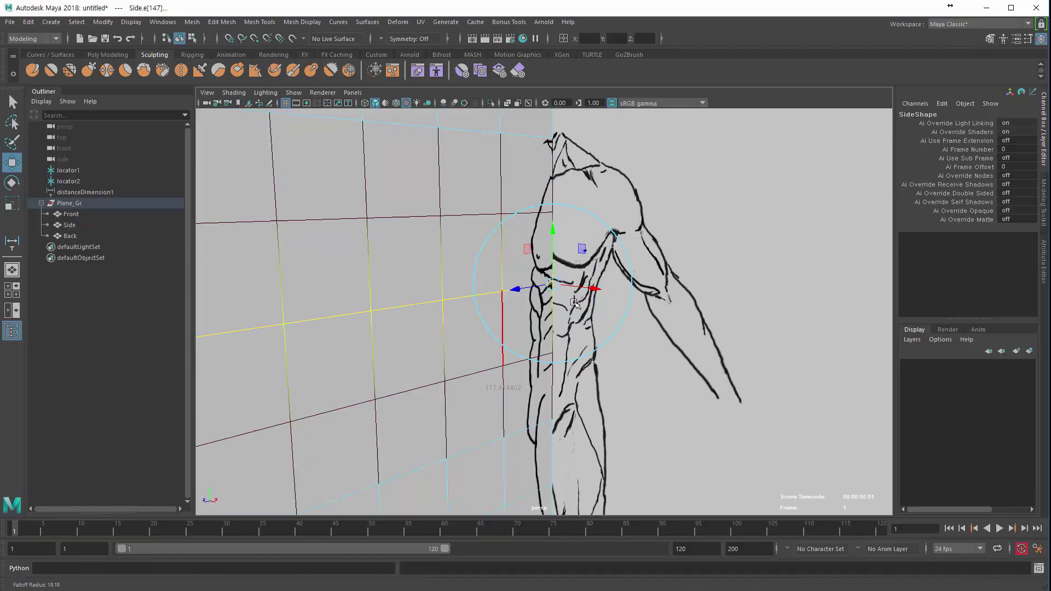
{"action": "left_click_drag", "start_coordinate": [475, 290], "coordinate": [489, 291]}
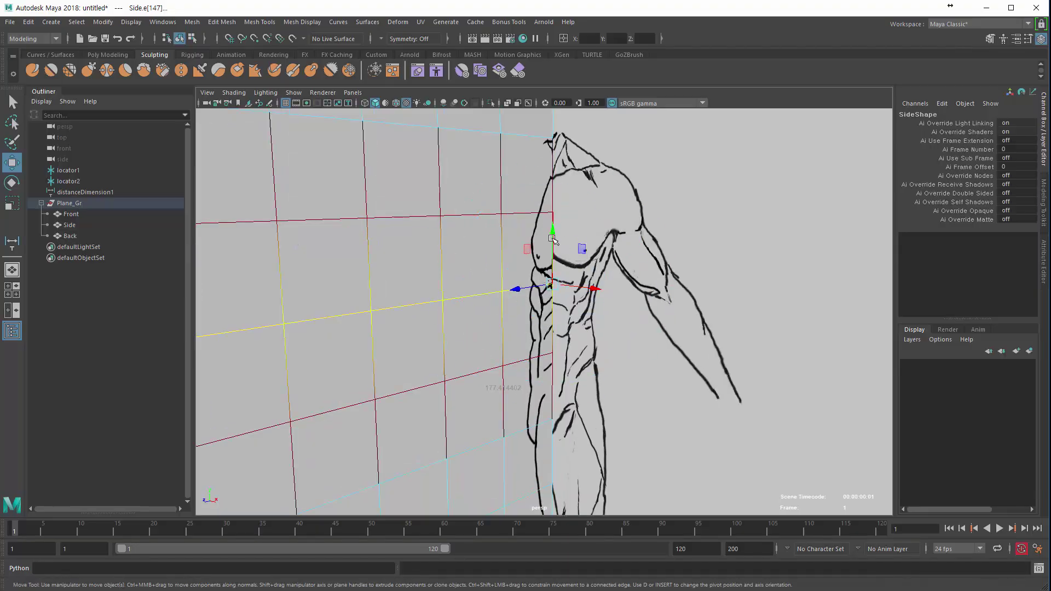
{"action": "left_click_drag", "start_coordinate": [550, 229], "coordinate": [550, 222]}
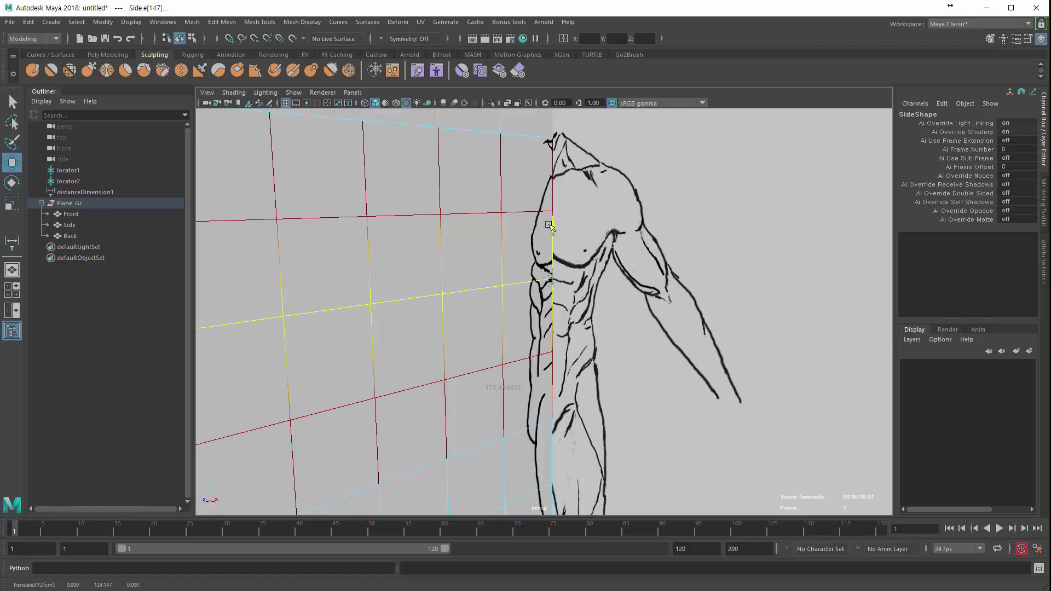
Soft-move the Side plane's upper-chest edge row to about Y 140.8 and the row below the chest to about Y 124.8.
{"action": "left_click", "coordinate": [547, 216]}
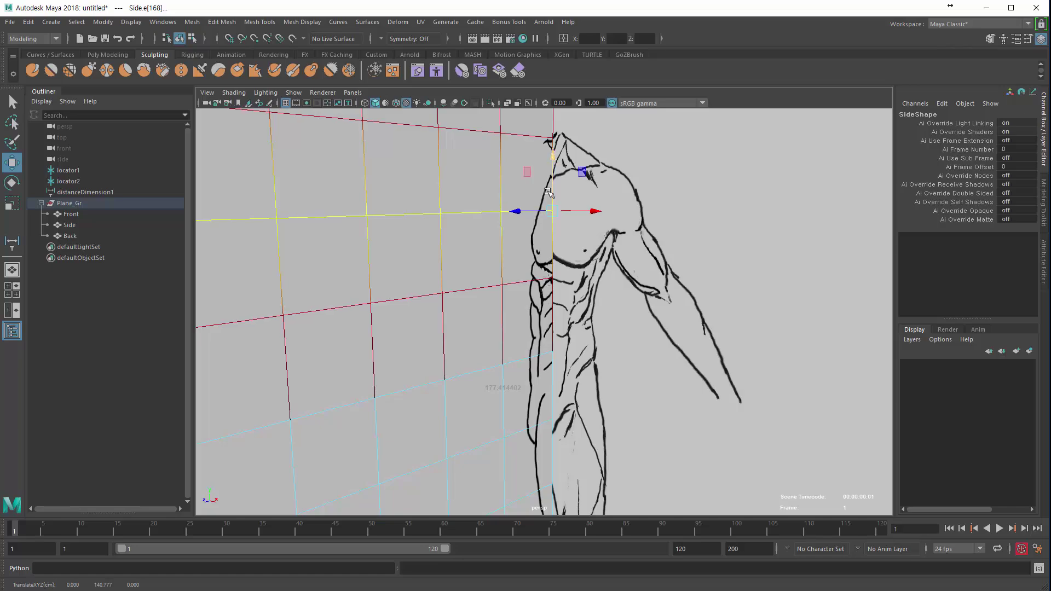
{"action": "left_click", "coordinate": [522, 285]}
{"action": "double_click", "coordinate": [522, 287]}
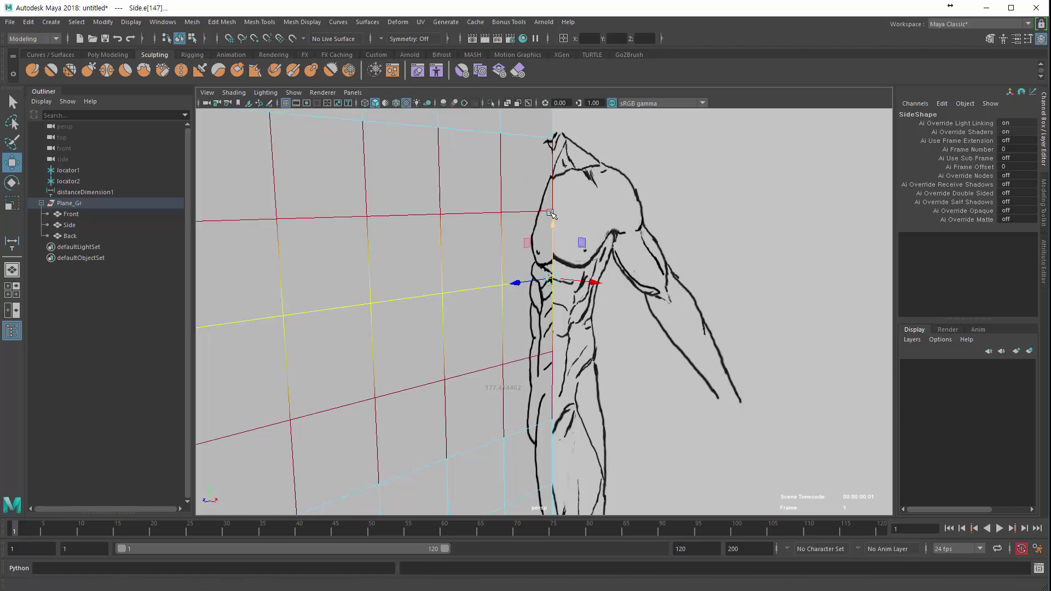
{"action": "left_click_drag", "start_coordinate": [550, 213], "coordinate": [549, 210]}
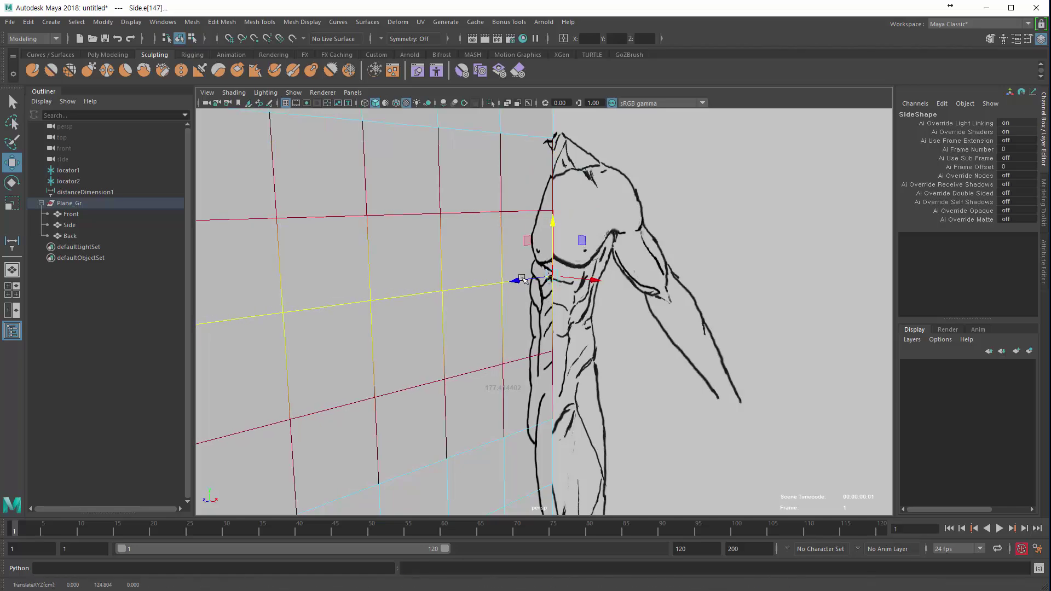
Try lowering the Side plane's waist-level edge row slightly, and undo the move.
{"action": "left_click", "coordinate": [482, 367]}
{"action": "left_click_drag", "start_coordinate": [417, 382], "coordinate": [412, 323], "text": "alt"}
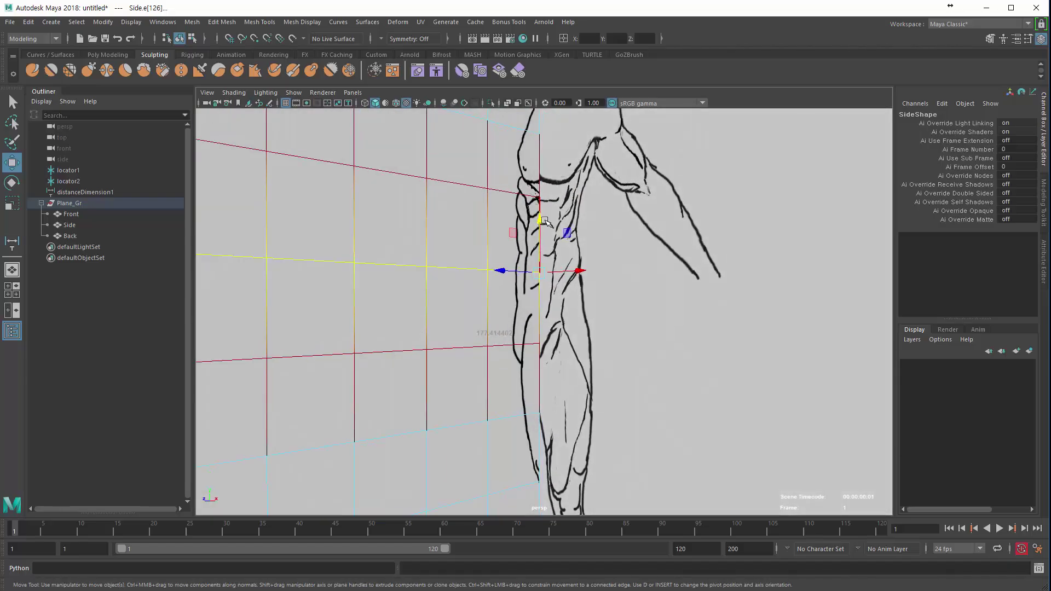
{"action": "left_click_drag", "start_coordinate": [544, 220], "coordinate": [545, 225]}
{"action": "key", "text": "ctrl+z"}
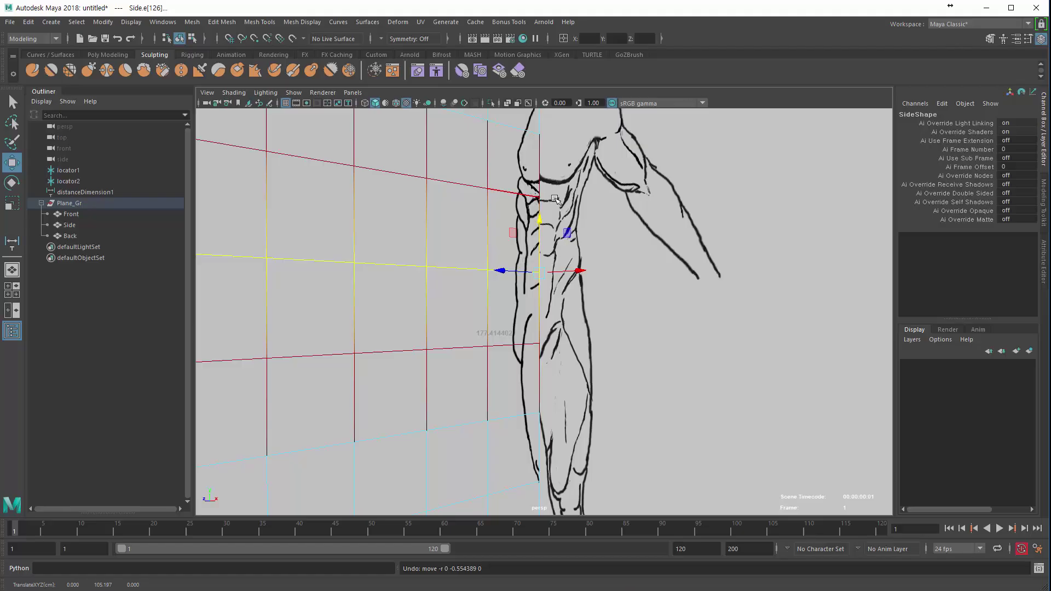
Return the Side plane from edge editing to object mode.
{"action": "left_click_drag", "start_coordinate": [523, 298], "coordinate": [513, 323], "text": "alt"}
{"action": "middle_click_drag", "start_coordinate": [513, 324], "coordinate": [499, 408], "text": "alt"}
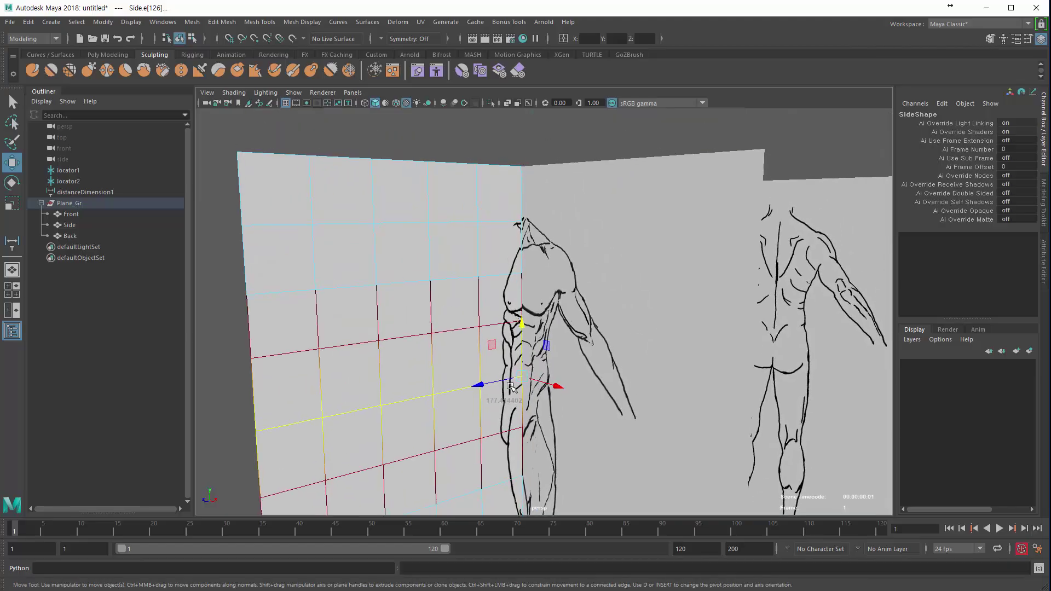
{"action": "right_click_drag", "start_coordinate": [499, 408], "coordinate": [423, 364], "text": "alt"}
{"action": "key", "text": "F8"}
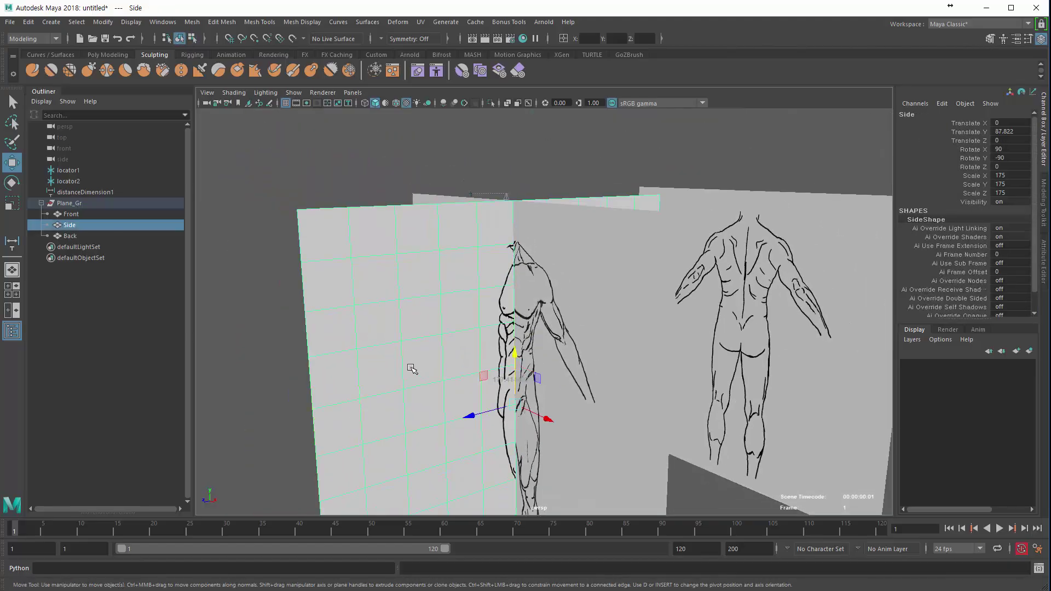
{"action": "mouse_move", "coordinate": [404, 363]}
{"action": "left_mouse_down", "text": "alt"}
{"action": "mouse_move", "coordinate": [378, 356]}
{"action": "mouse_move", "coordinate": [385, 371]}
{"action": "left_mouse_up", "text": "alt"}
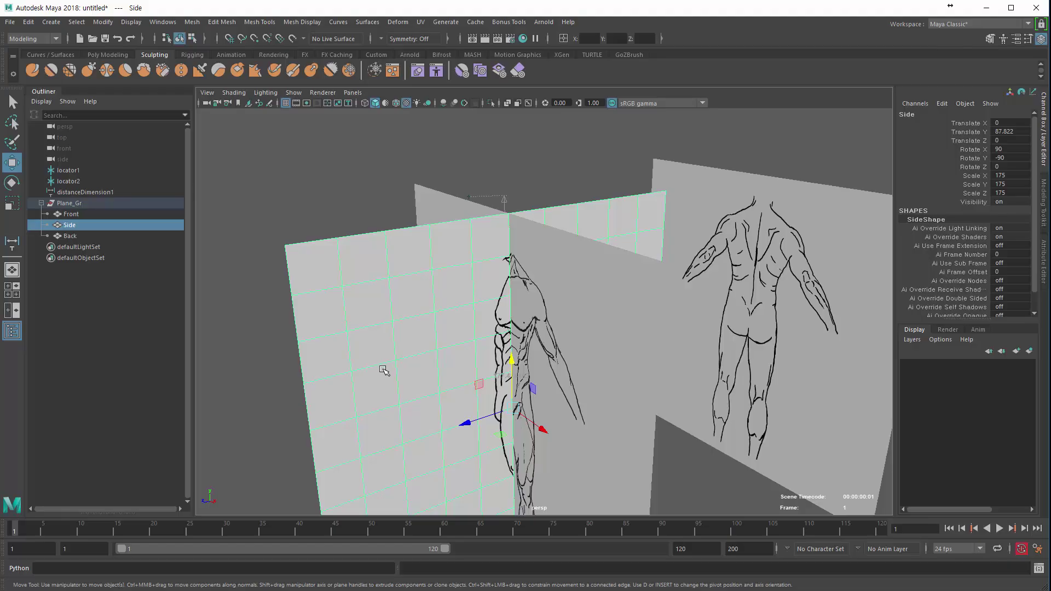
Raise the Transparency of the Side, Front and Back planes' Lambert materials to make the planes see-through.
{"action": "key", "text": "ctrl+a"}
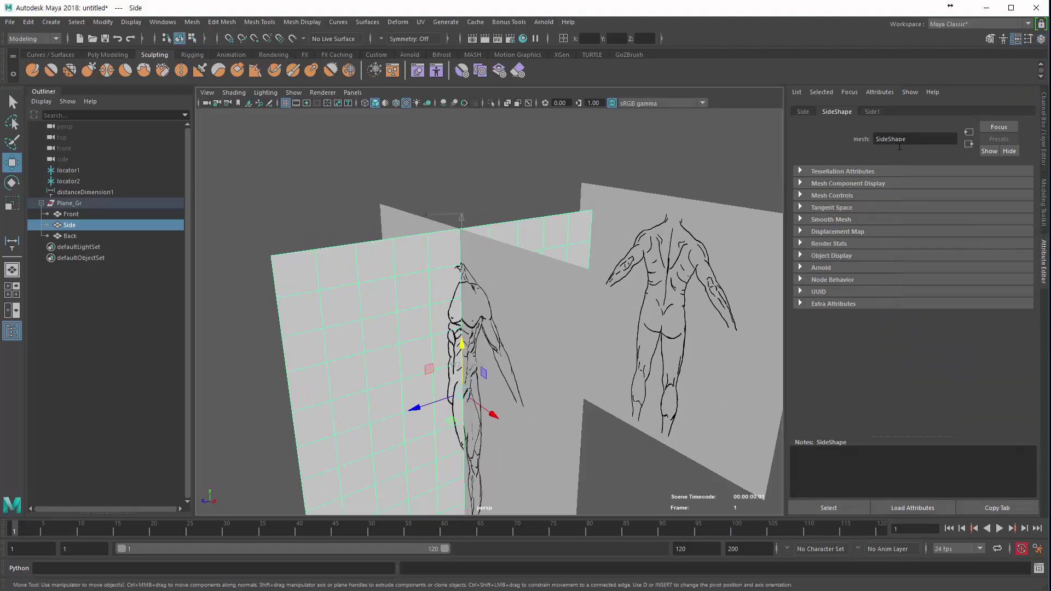
{"action": "left_click", "coordinate": [871, 112]}
{"action": "left_click_drag", "start_coordinate": [919, 246], "coordinate": [975, 249]}
{"action": "left_click", "coordinate": [555, 332]}
{"action": "left_click", "coordinate": [725, 265]}
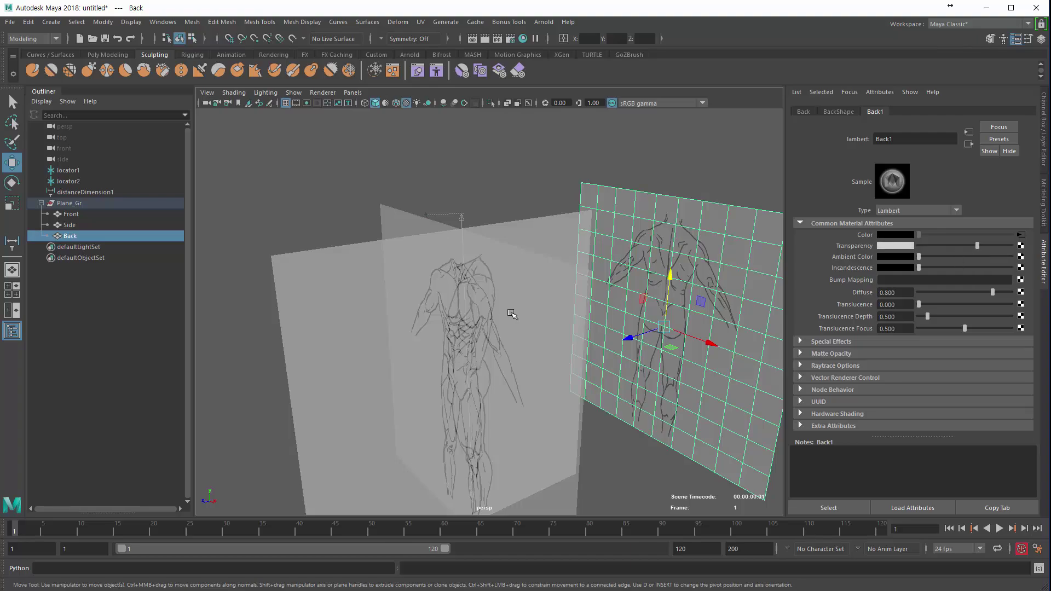
Reduce the Transparency of the Side plane's material to about one quarter of the slider range.
{"action": "mouse_move", "coordinate": [512, 313]}
{"action": "left_mouse_down", "text": "alt"}
{"action": "mouse_move", "coordinate": [579, 321]}
{"action": "mouse_move", "coordinate": [525, 324]}
{"action": "left_mouse_up", "text": "alt"}
{"action": "right_click_drag", "start_coordinate": [383, 329], "coordinate": [493, 335], "text": "alt"}
{"action": "left_click_drag", "start_coordinate": [416, 335], "coordinate": [358, 337], "text": "alt"}
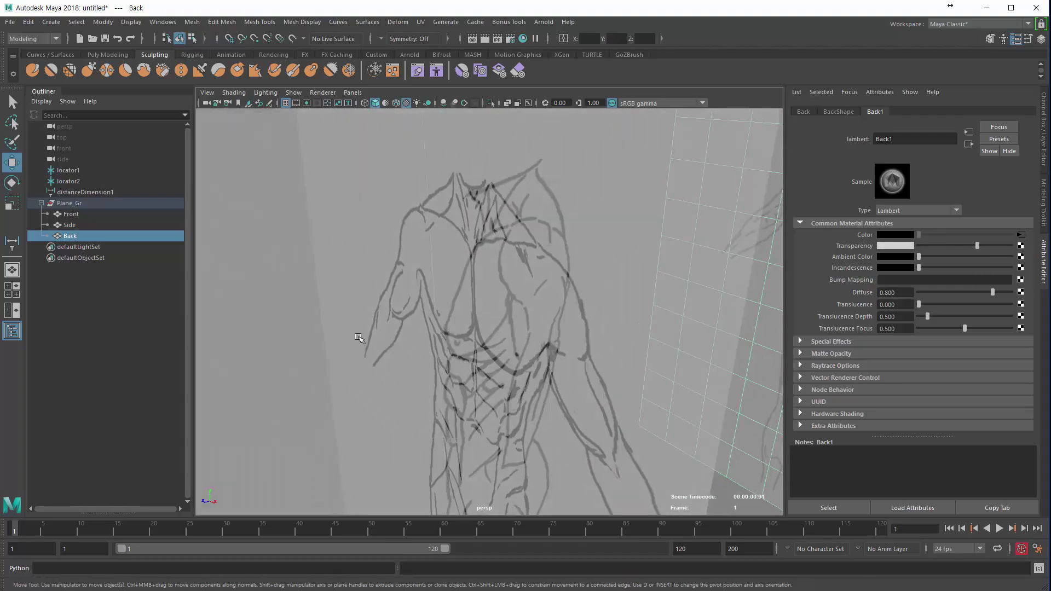
{"action": "left_click", "coordinate": [356, 338]}
{"action": "right_click_drag", "start_coordinate": [328, 347], "coordinate": [296, 339], "text": "alt"}
{"action": "left_click_drag", "start_coordinate": [340, 307], "coordinate": [382, 283], "text": "alt"}
{"action": "mouse_move", "coordinate": [966, 245]}
{"action": "left_mouse_down"}
{"action": "mouse_move", "coordinate": [918, 245]}
{"action": "mouse_move", "coordinate": [947, 246]}
{"action": "left_mouse_up"}
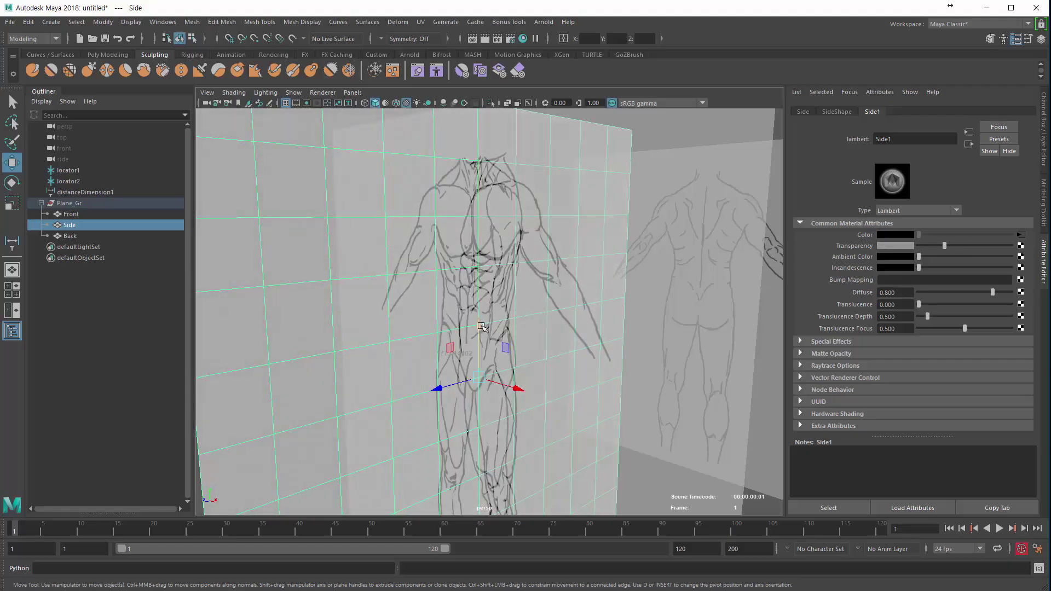
Compare the hip, knee and lower-leg outlines of the overlapping Side and Front drawings.
{"action": "left_click_drag", "start_coordinate": [482, 327], "coordinate": [447, 345], "text": "alt"}
{"action": "middle_click_drag", "start_coordinate": [502, 365], "coordinate": [513, 245], "text": "alt"}
{"action": "left_click_drag", "start_coordinate": [425, 330], "coordinate": [556, 288], "text": "alt"}
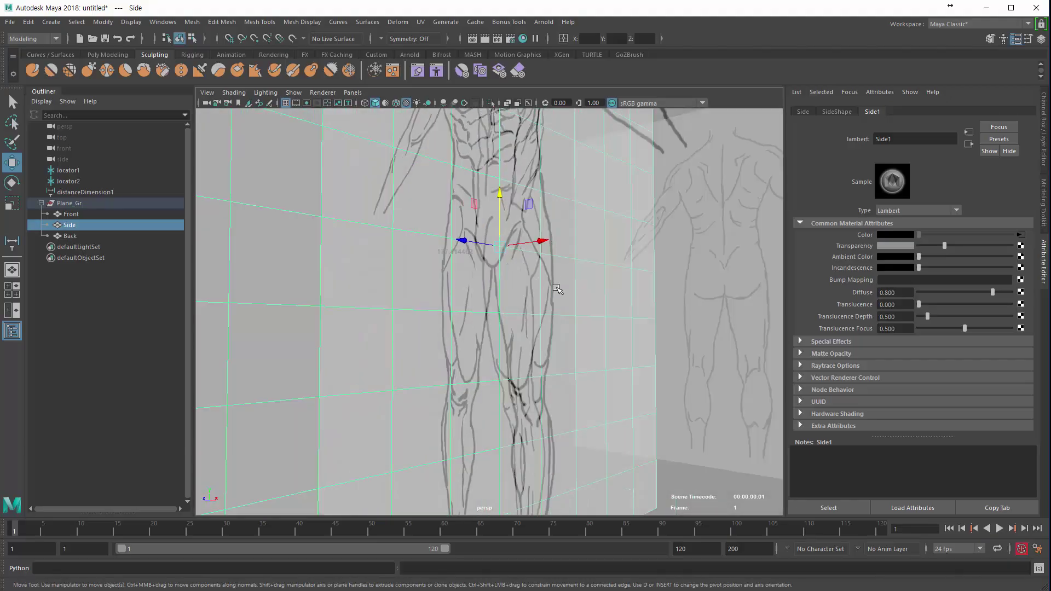
{"action": "left_click_drag", "start_coordinate": [491, 299], "coordinate": [450, 276], "text": "alt"}
{"action": "right_click_drag", "start_coordinate": [450, 276], "coordinate": [556, 300], "text": "alt"}
{"action": "left_click_drag", "start_coordinate": [491, 323], "coordinate": [483, 344], "text": "alt"}
{"action": "right_click_drag", "start_coordinate": [482, 343], "coordinate": [422, 330], "text": "alt"}
{"action": "mouse_move", "coordinate": [421, 329]}
{"action": "left_mouse_down", "text": "alt"}
{"action": "mouse_move", "coordinate": [465, 328]}
{"action": "mouse_move", "coordinate": [438, 339]}
{"action": "left_mouse_up", "text": "alt"}
Select the Side plane's knee-level horizontal edge row and raise it with soft selection to about Y 55.
{"action": "right_click", "coordinate": [459, 329]}
{"action": "left_click", "coordinate": [459, 235]}
{"action": "double_click", "coordinate": [465, 320]}
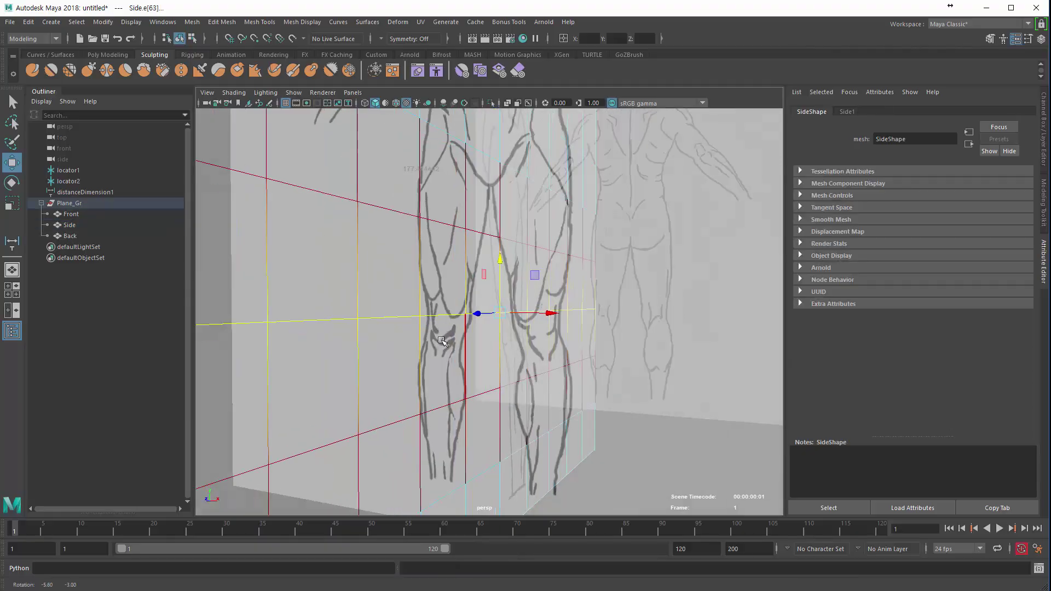
{"action": "left_click_drag", "start_coordinate": [490, 257], "coordinate": [489, 249]}
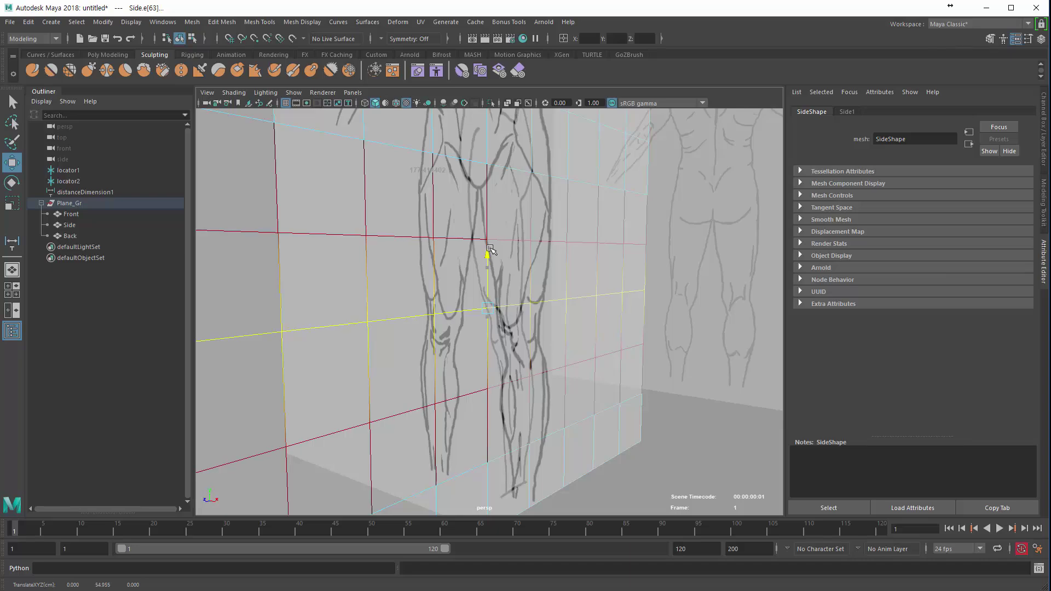
Select the Back plane and shift it along Z to check it against the overlapping Front and Side drawings.
{"action": "left_click_drag", "start_coordinate": [481, 380], "coordinate": [357, 429], "text": "alt"}
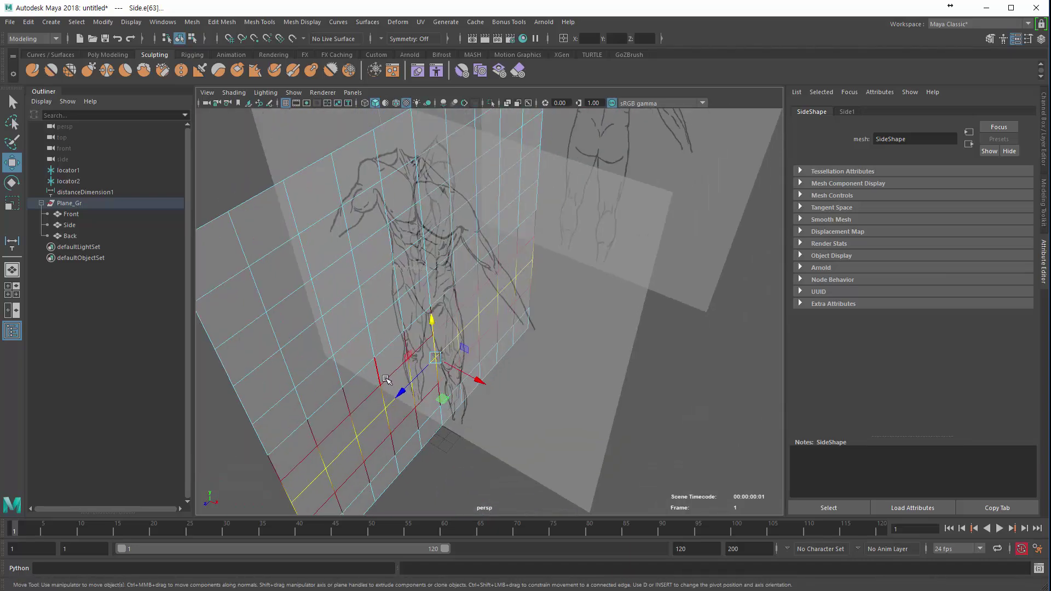
{"action": "left_click", "coordinate": [720, 258]}
{"action": "left_click_drag", "start_coordinate": [534, 318], "coordinate": [558, 313], "text": "alt"}
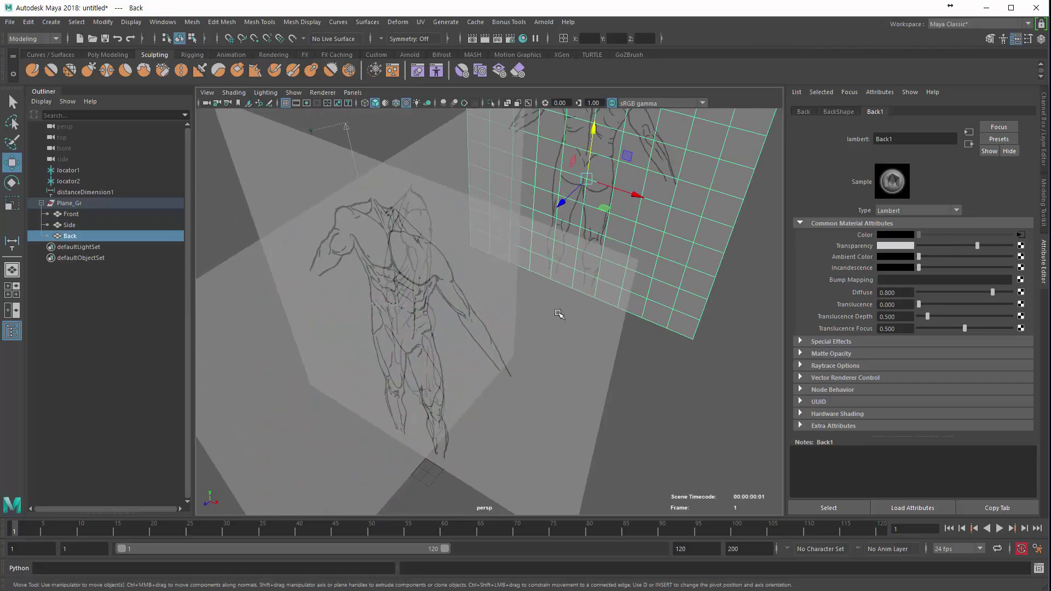
{"action": "left_click_drag", "start_coordinate": [569, 192], "coordinate": [425, 321]}
{"action": "right_click_drag", "start_coordinate": [424, 321], "coordinate": [507, 356], "text": "alt"}
{"action": "mouse_move", "coordinate": [460, 347]}
{"action": "left_mouse_down"}
{"action": "mouse_move", "coordinate": [466, 423]}
{"action": "mouse_move", "coordinate": [447, 397]}
{"action": "mouse_move", "coordinate": [310, 396]}
{"action": "left_mouse_up"}
{"action": "mouse_move", "coordinate": [371, 375]}
{"action": "left_mouse_down"}
{"action": "mouse_move", "coordinate": [638, 352]}
{"action": "mouse_move", "coordinate": [490, 403]}
{"action": "left_mouse_up"}
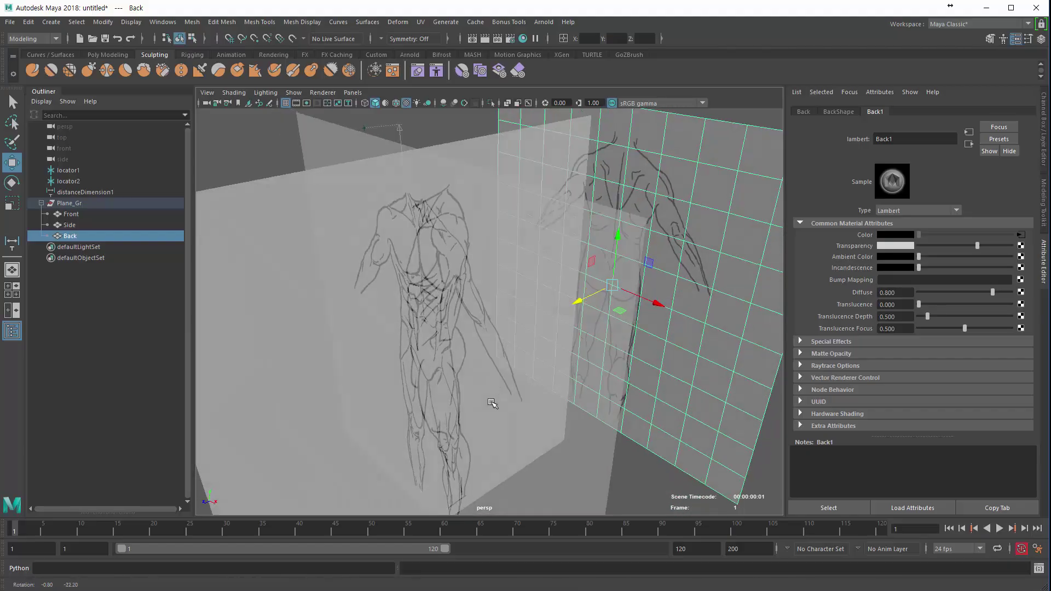
Select the Side plane and move it along X, well away from the centre of the grid.
{"action": "right_click_drag", "start_coordinate": [490, 403], "coordinate": [356, 385], "text": "alt"}
{"action": "left_click", "coordinate": [356, 387]}
{"action": "left_click_drag", "start_coordinate": [357, 387], "coordinate": [581, 396], "text": "alt"}
{"action": "left_click", "coordinate": [383, 434]}
{"action": "left_click_drag", "start_coordinate": [527, 363], "coordinate": [468, 424], "text": "alt"}
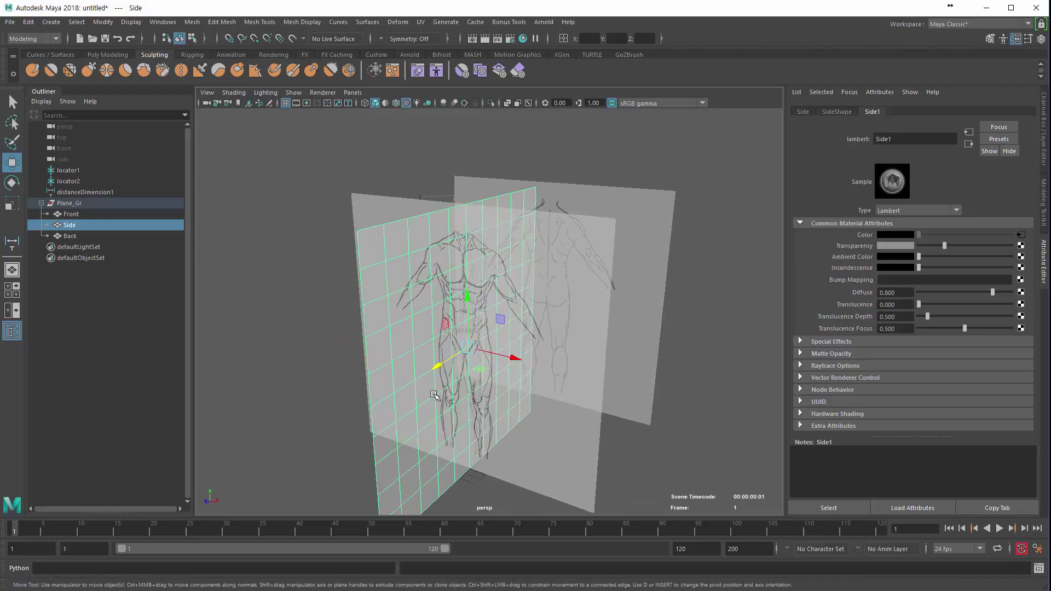
{"action": "left_click_drag", "start_coordinate": [416, 383], "coordinate": [524, 396], "text": "alt"}
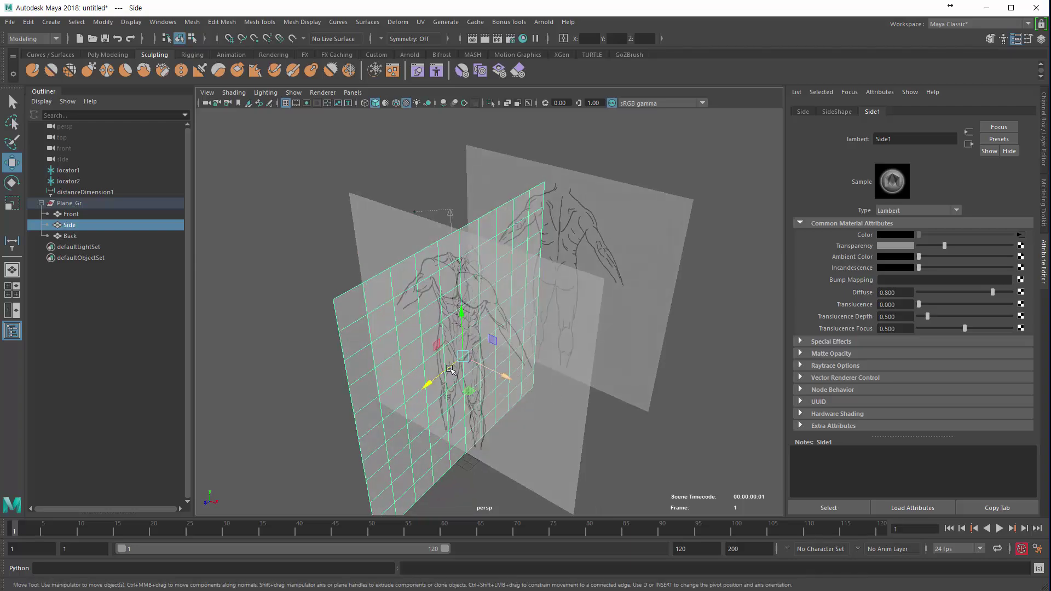
{"action": "mouse_move", "coordinate": [382, 339]}
{"action": "left_mouse_down", "text": "alt"}
{"action": "mouse_move", "coordinate": [360, 307]}
{"action": "mouse_move", "coordinate": [350, 368]}
{"action": "mouse_move", "coordinate": [307, 392]}
{"action": "mouse_move", "coordinate": [337, 419]}
{"action": "mouse_move", "coordinate": [371, 389]}
{"action": "mouse_move", "coordinate": [455, 397]}
{"action": "mouse_move", "coordinate": [388, 366]}
{"action": "mouse_move", "coordinate": [481, 321]}
{"action": "mouse_move", "coordinate": [350, 219]}
{"action": "left_mouse_up", "text": "alt"}
Move the Front plane forward along Z to about 145 and move the Back plane farther away from the grid.
{"action": "left_click", "coordinate": [456, 397]}
{"action": "left_click_drag", "start_coordinate": [275, 348], "coordinate": [246, 356]}
{"action": "left_click", "coordinate": [594, 330]}
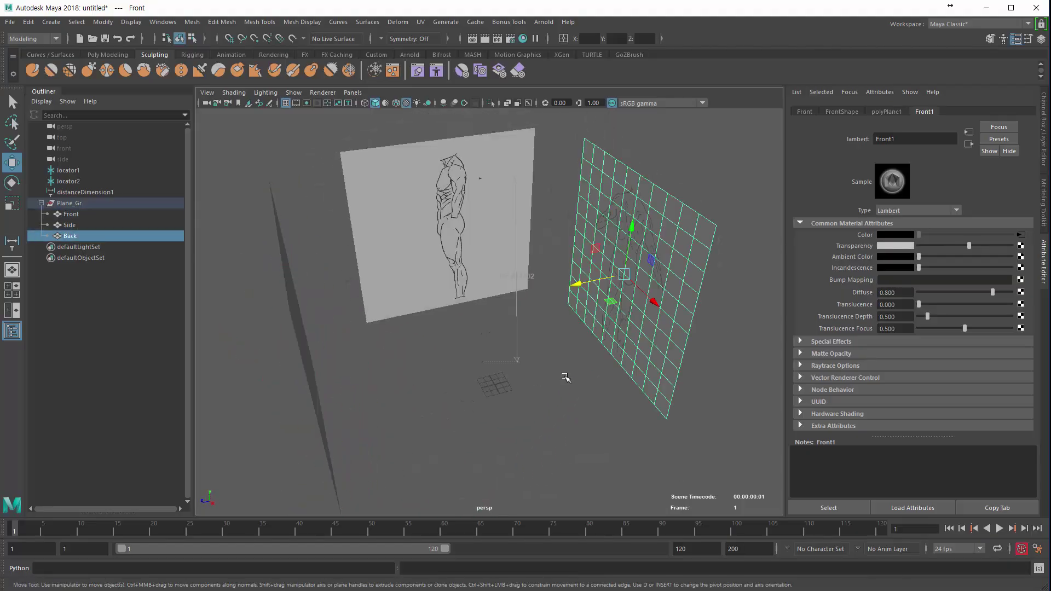
{"action": "left_click_drag", "start_coordinate": [563, 378], "coordinate": [563, 335], "text": "alt"}
{"action": "left_click_drag", "start_coordinate": [586, 286], "coordinate": [606, 282]}
{"action": "left_click", "coordinate": [383, 227]}
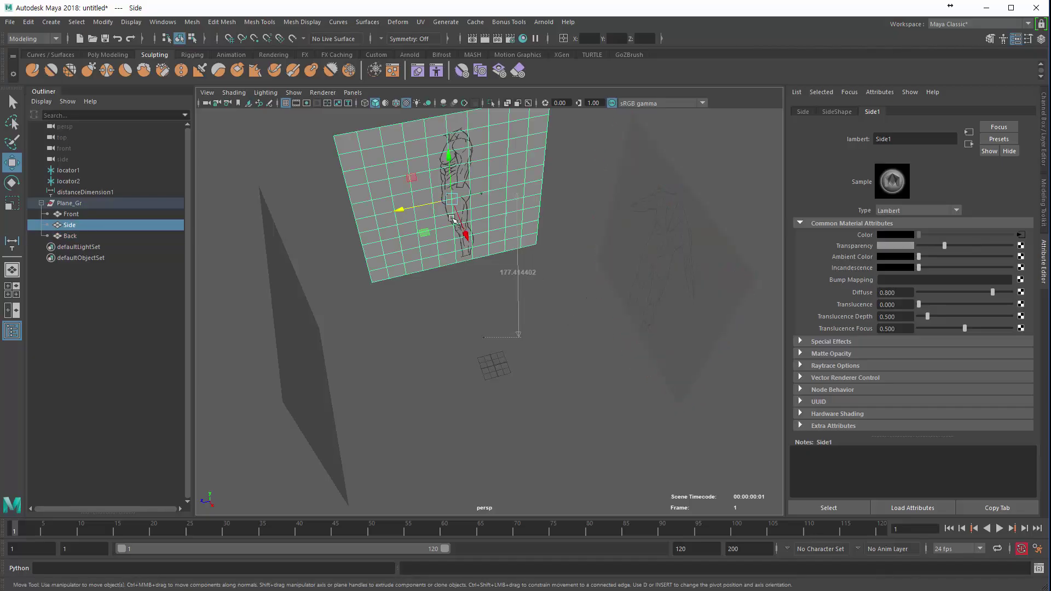
Select the Front plane and look through the Mesh Component Display attributes of its shape node.
{"action": "right_click_drag", "start_coordinate": [386, 328], "coordinate": [272, 359], "text": "alt"}
{"action": "left_click_drag", "start_coordinate": [272, 359], "coordinate": [307, 392], "text": "alt"}
{"action": "left_click", "coordinate": [307, 392]}
{"action": "left_click", "coordinate": [372, 359]}
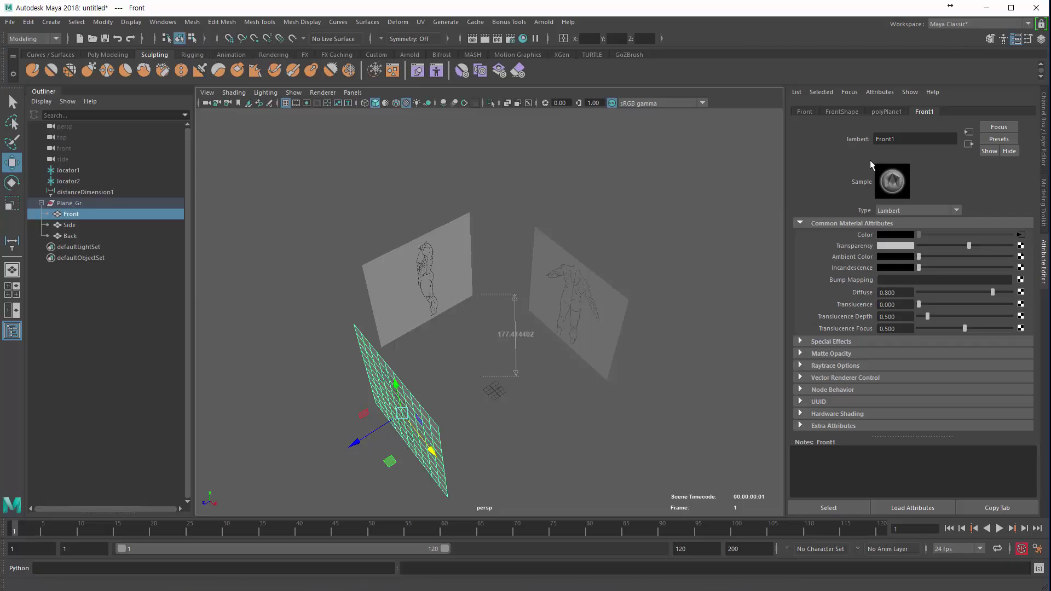
{"action": "left_click", "coordinate": [842, 111]}
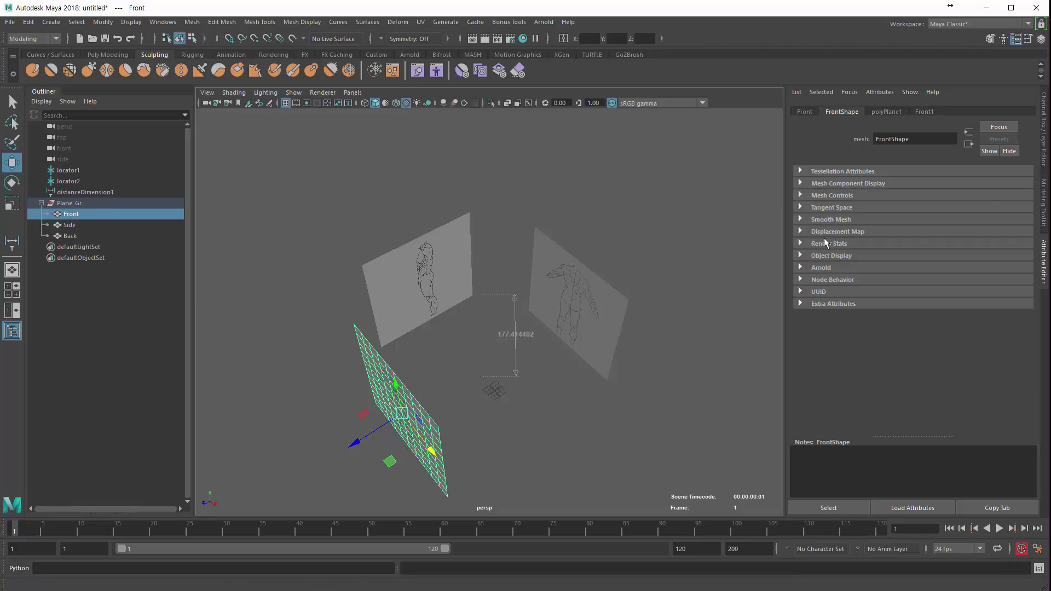
{"action": "left_click", "coordinate": [832, 186]}
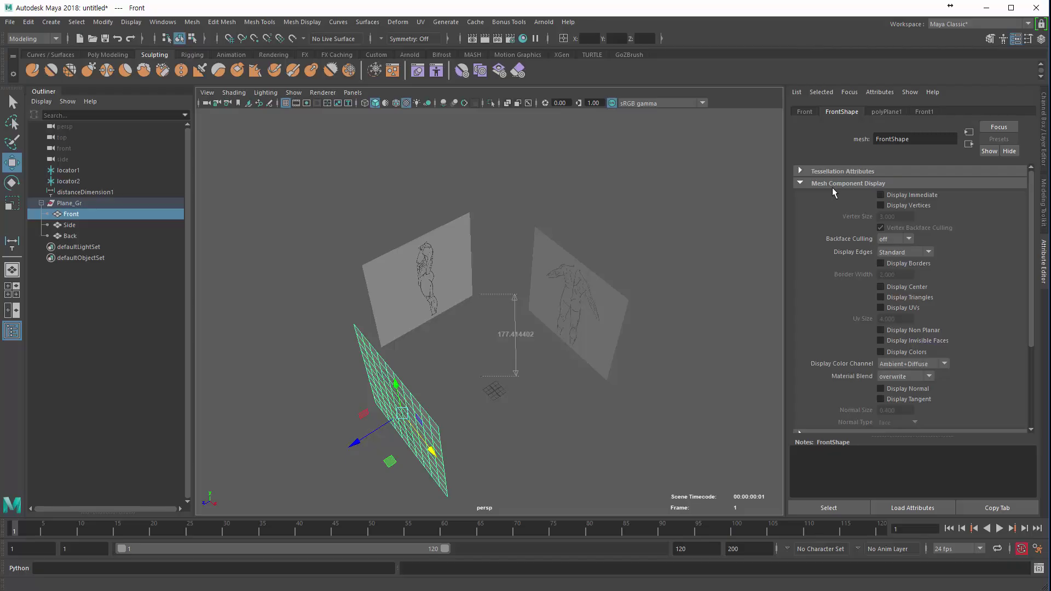
{"action": "left_click", "coordinate": [832, 187]}
Create a display layer containing the Plane_Gr group and set the layer's display type to Reference.
{"action": "key", "text": "ctrl+a"}
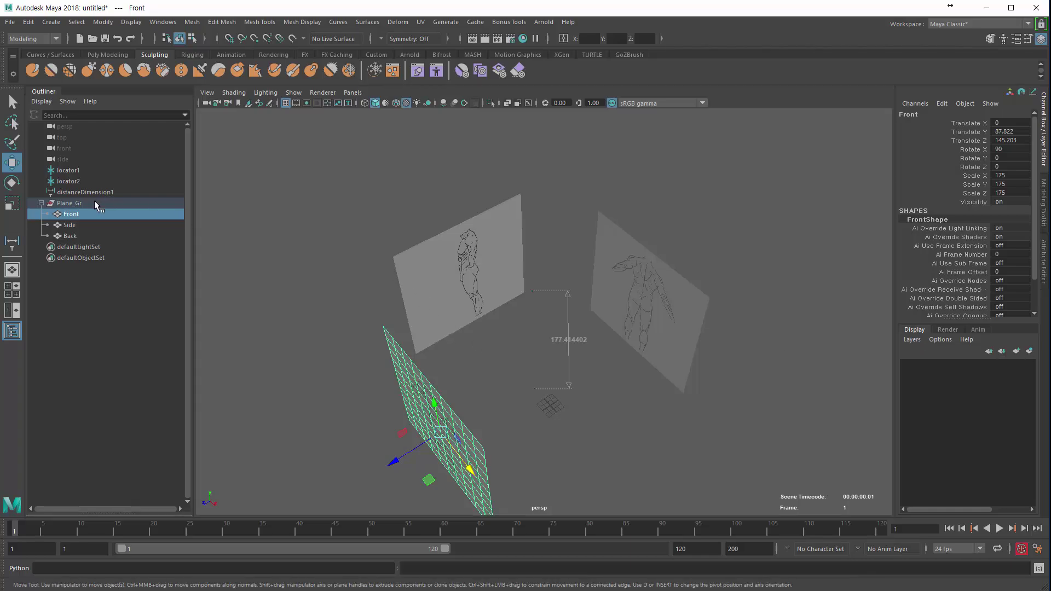
{"action": "left_click", "coordinate": [139, 204]}
{"action": "left_click", "coordinate": [1029, 351]}
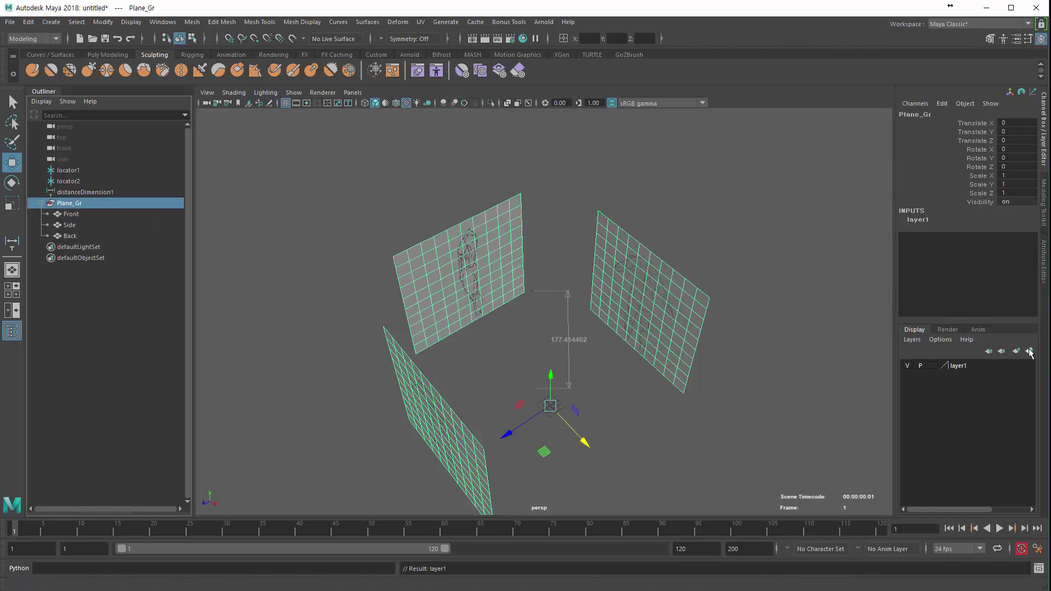
{"action": "left_click", "coordinate": [961, 367]}
{"action": "left_click", "coordinate": [933, 366]}
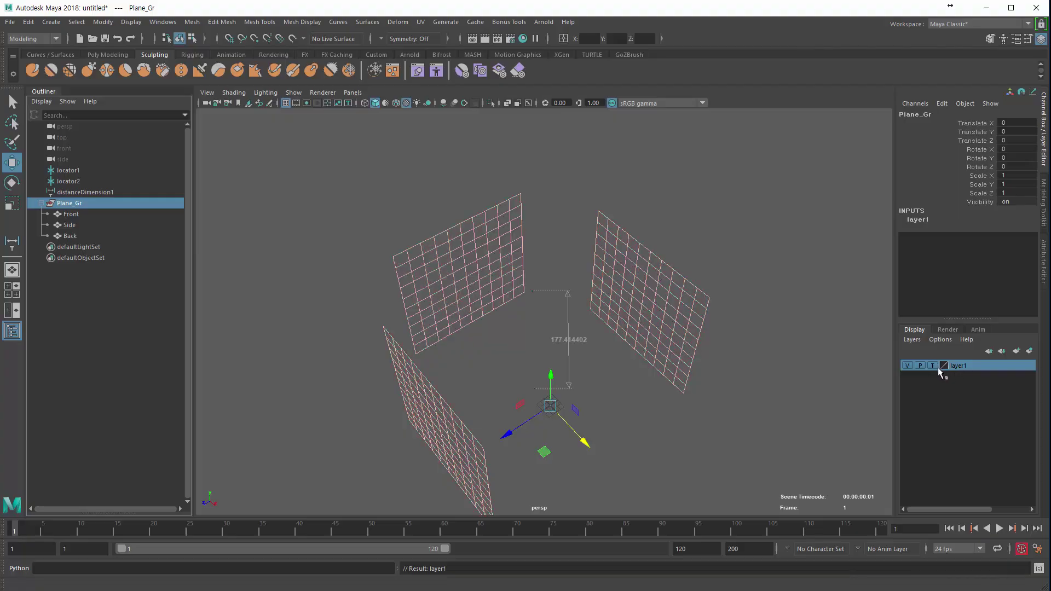
{"action": "left_click", "coordinate": [933, 366]}
{"action": "left_click", "coordinate": [561, 328]}
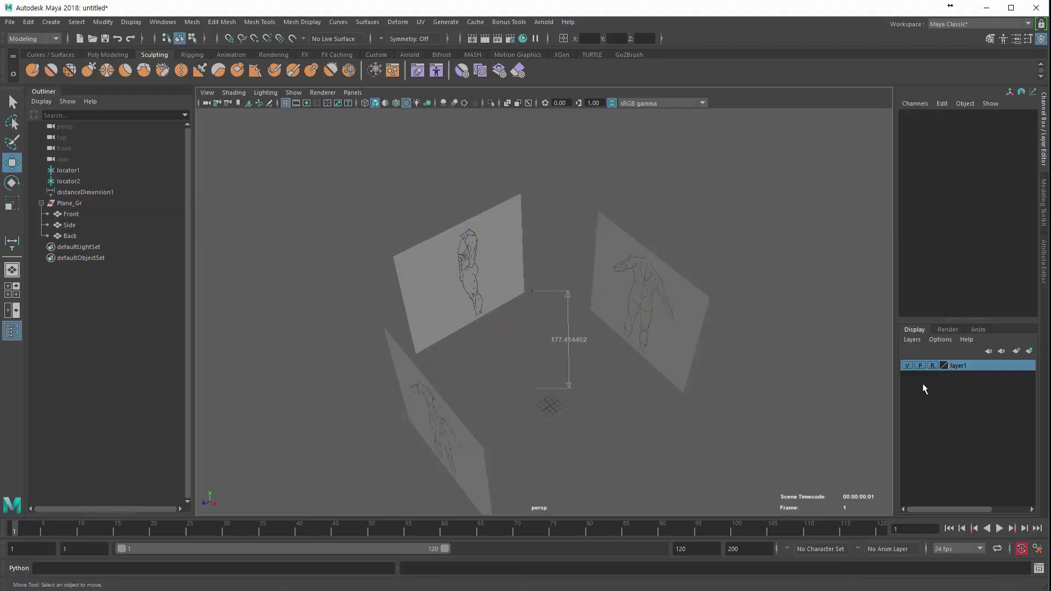
Inspect the referenced planes from several angles and test whether the Front plane can be selected.
{"action": "left_click_drag", "start_coordinate": [472, 375], "coordinate": [383, 399], "text": "alt"}
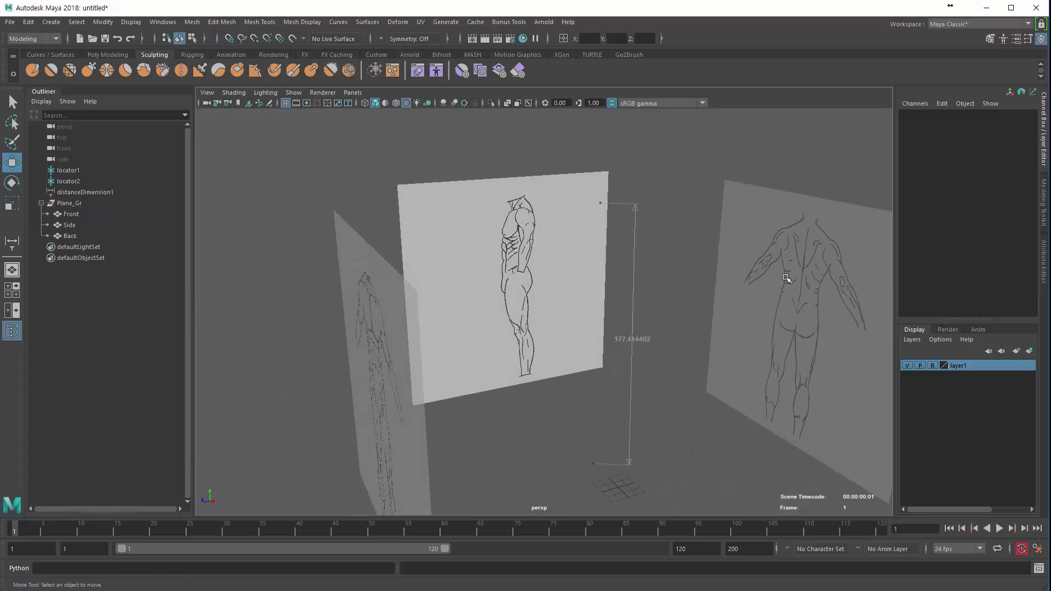
{"action": "left_click_drag", "start_coordinate": [577, 363], "coordinate": [383, 351], "text": "alt"}
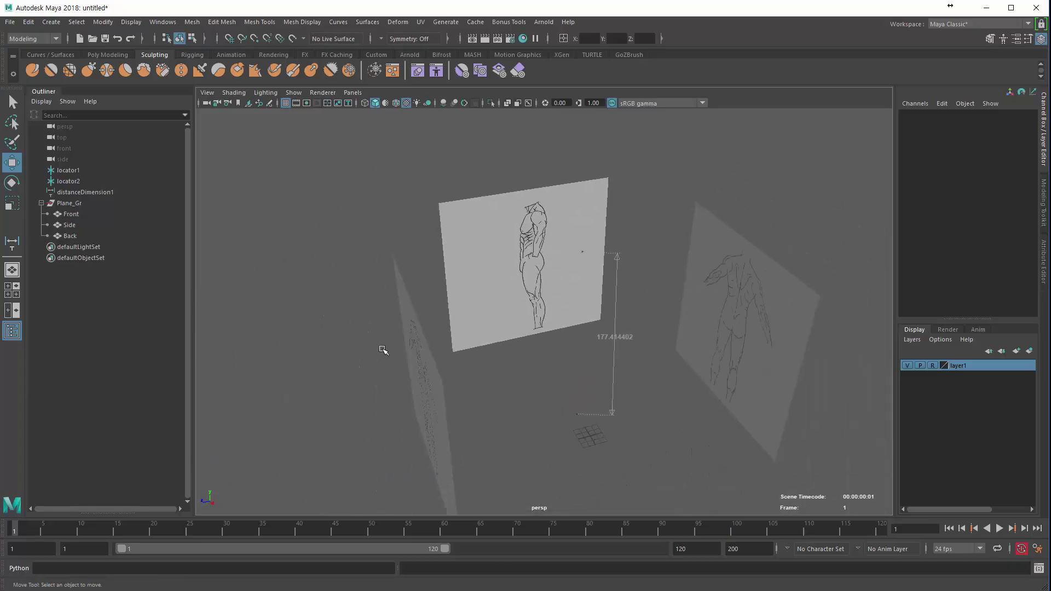
{"action": "mouse_move", "coordinate": [350, 313]}
{"action": "left_mouse_down", "text": "alt"}
{"action": "mouse_move", "coordinate": [398, 323]}
{"action": "mouse_move", "coordinate": [356, 317]}
{"action": "mouse_move", "coordinate": [368, 319]}
{"action": "left_mouse_up", "text": "alt"}
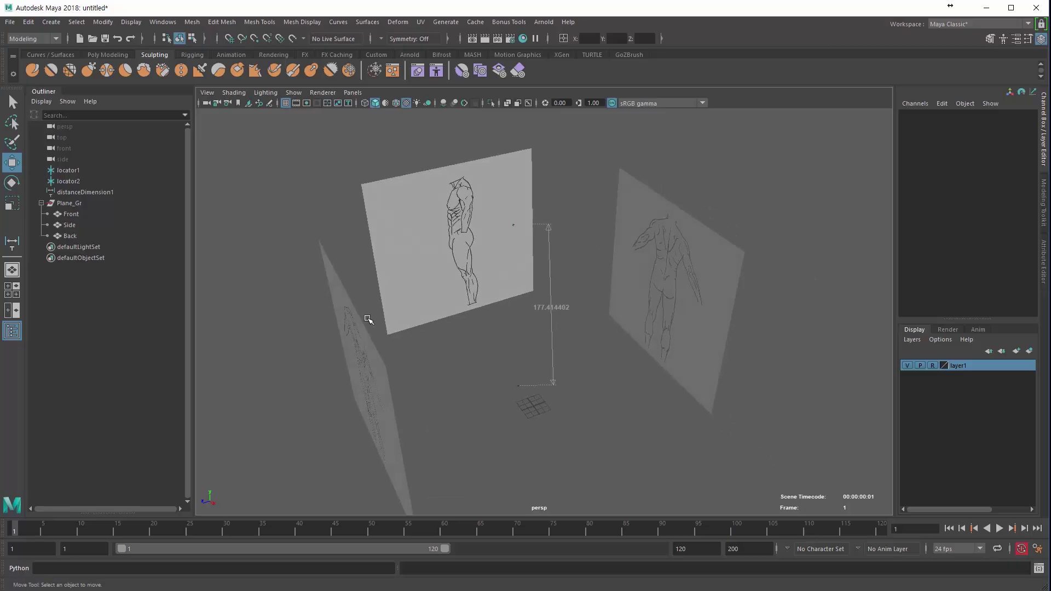
{"action": "left_click", "coordinate": [368, 319]}
{"action": "left_click_drag", "start_coordinate": [321, 429], "coordinate": [699, 409], "text": "alt"}
Cycle the layer's display type through Template and Reference to compare them, ending on Normal.
{"action": "left_click", "coordinate": [933, 366]}
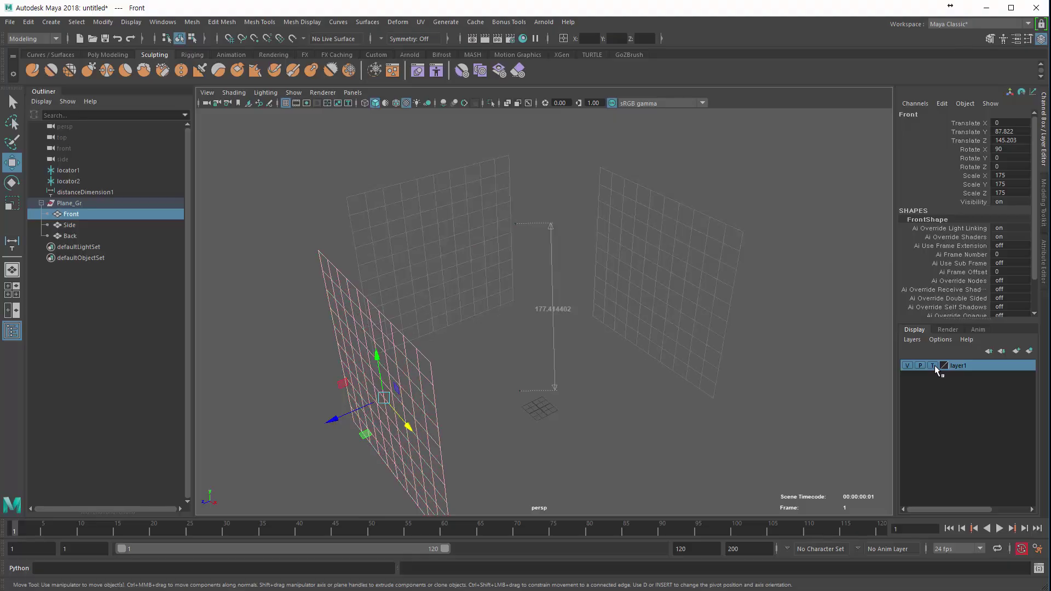
{"action": "left_click_drag", "start_coordinate": [398, 429], "coordinate": [731, 356], "text": "alt"}
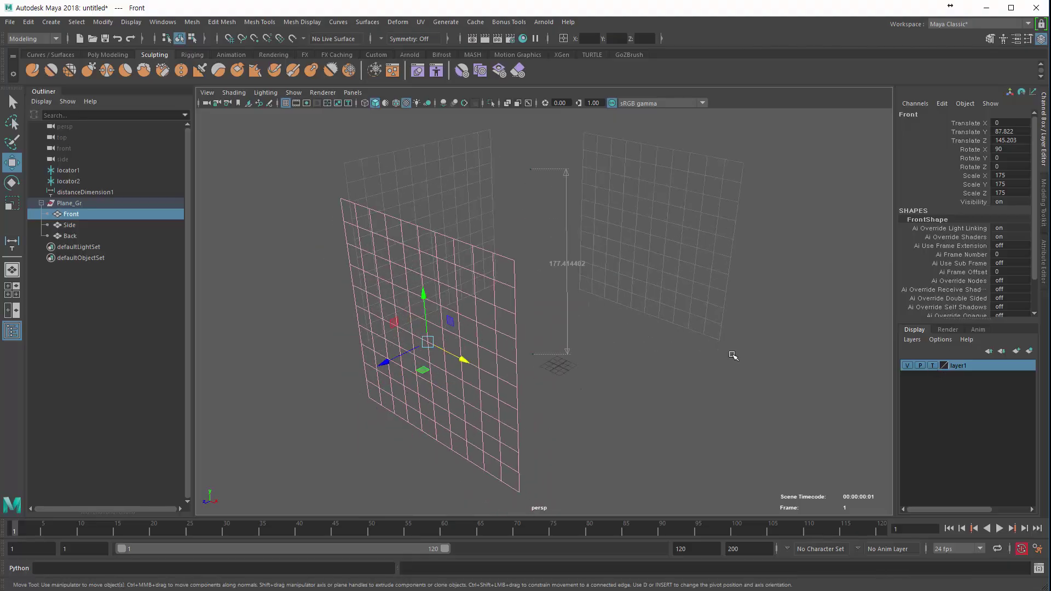
{"action": "left_click", "coordinate": [932, 365]}
{"action": "left_click_drag", "start_coordinate": [629, 374], "coordinate": [464, 445], "text": "alt"}
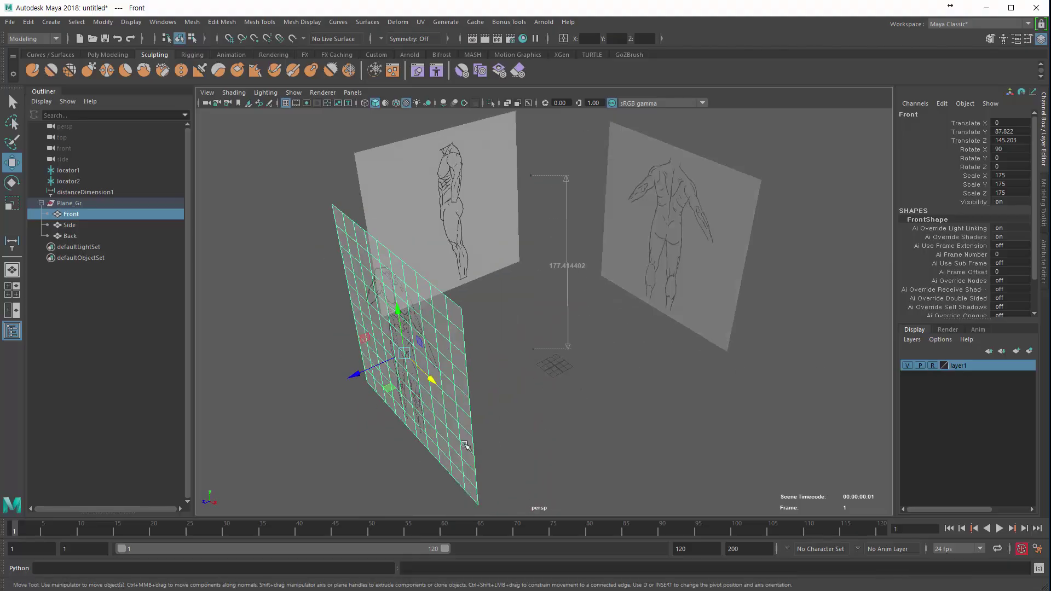
{"action": "left_click", "coordinate": [482, 462]}
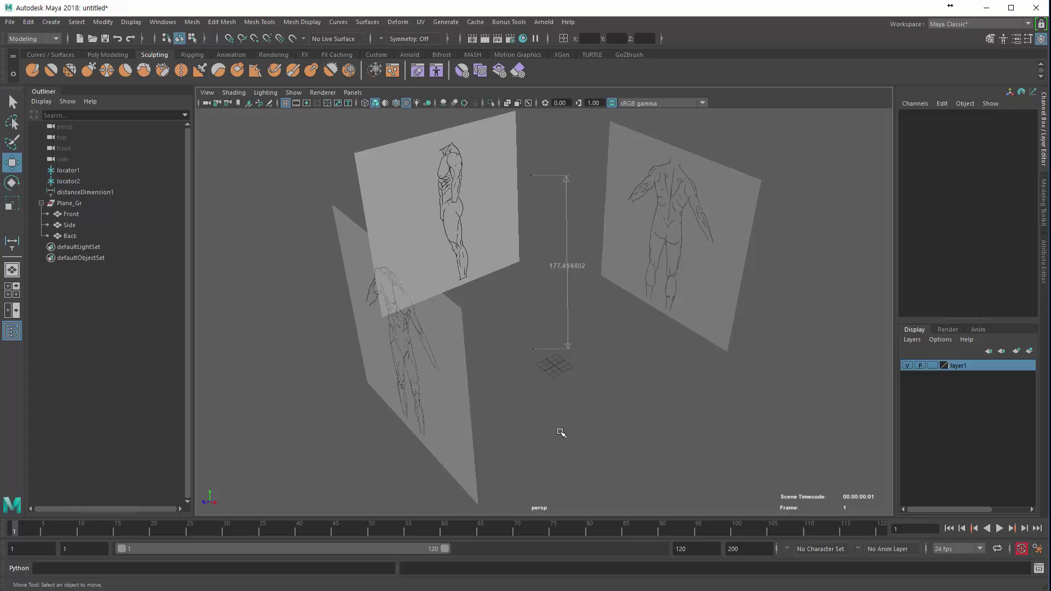
Turn on Template in the Object Display attributes of the Front plane's shape and check it from another angle.
{"action": "left_click", "coordinate": [471, 451]}
{"action": "key", "text": "ctrl+a"}
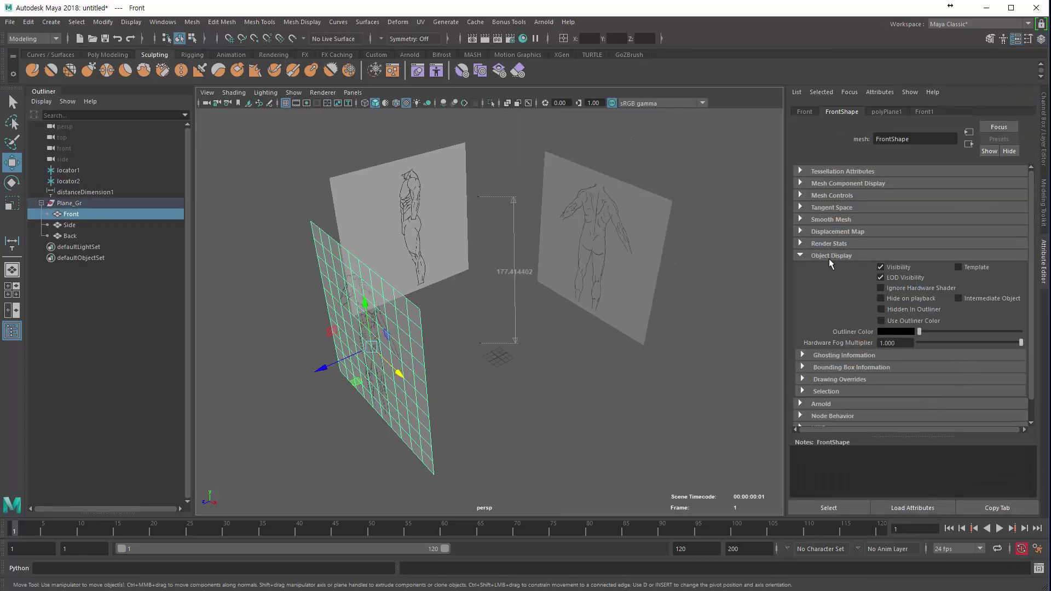
{"action": "left_click", "coordinate": [830, 256]}
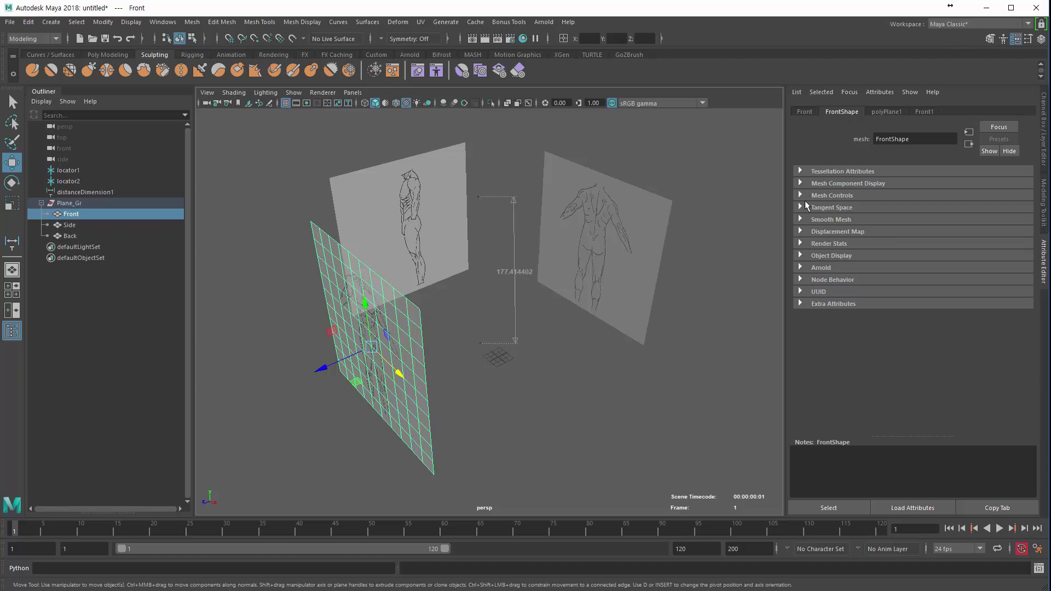
{"action": "left_click", "coordinate": [826, 244]}
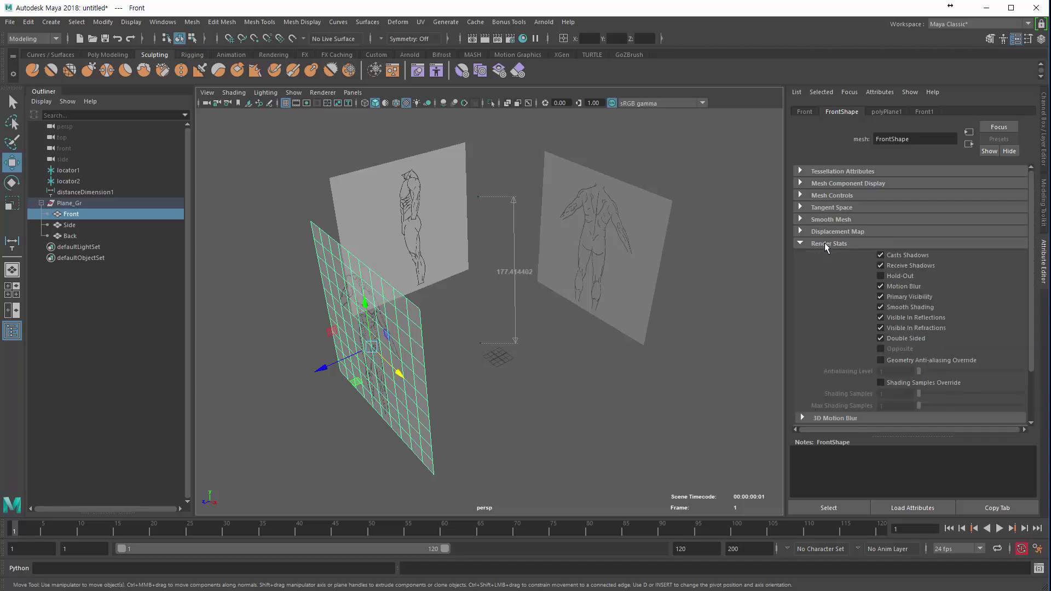
{"action": "left_click", "coordinate": [827, 244]}
{"action": "left_click", "coordinate": [821, 256]}
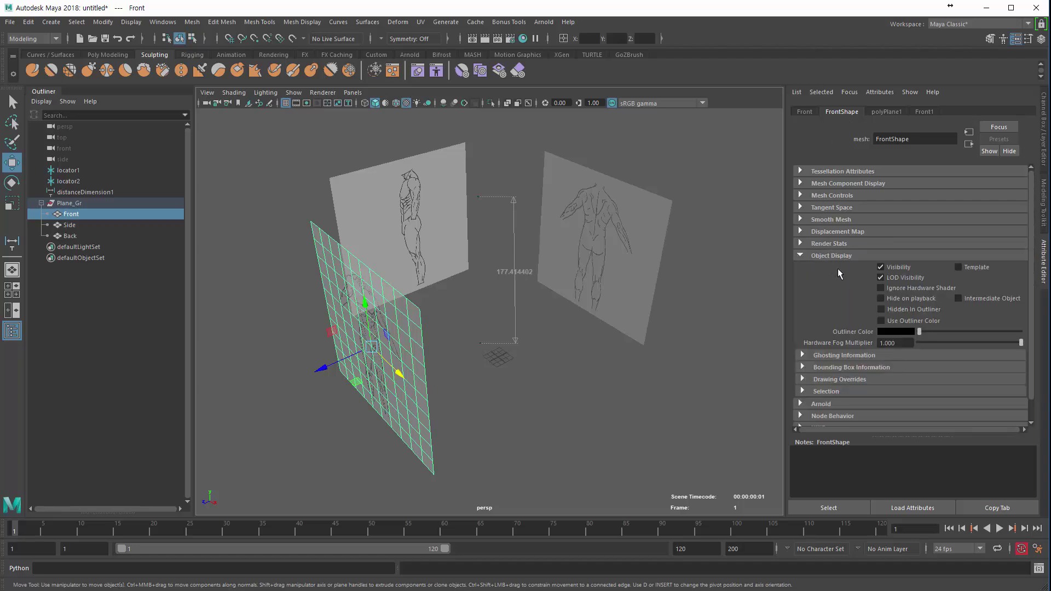
{"action": "left_click", "coordinate": [967, 268]}
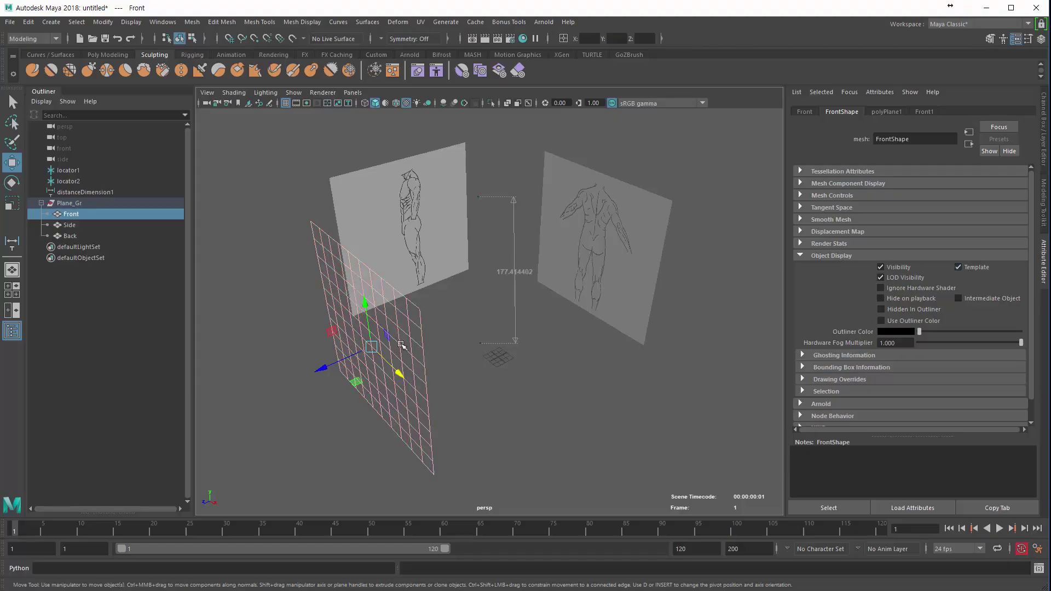
{"action": "left_click_drag", "start_coordinate": [401, 345], "coordinate": [481, 403], "text": "alt"}
{"action": "left_click", "coordinate": [520, 429]}
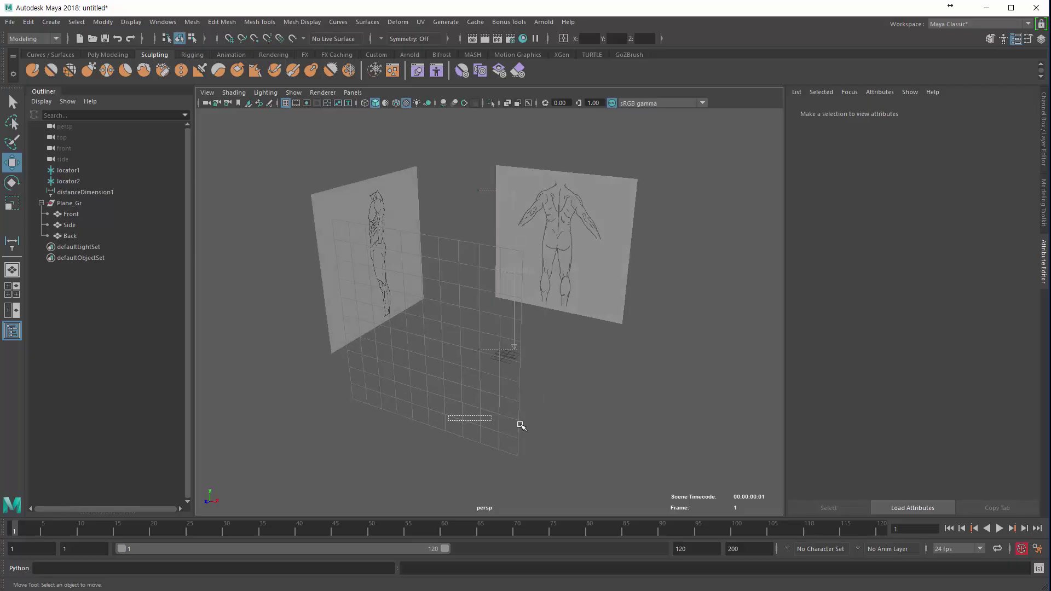
Undo the Template setting on the Front plane's shape.
{"action": "key", "text": "ctrl+z"}
{"action": "key", "text": "ctrl+a"}
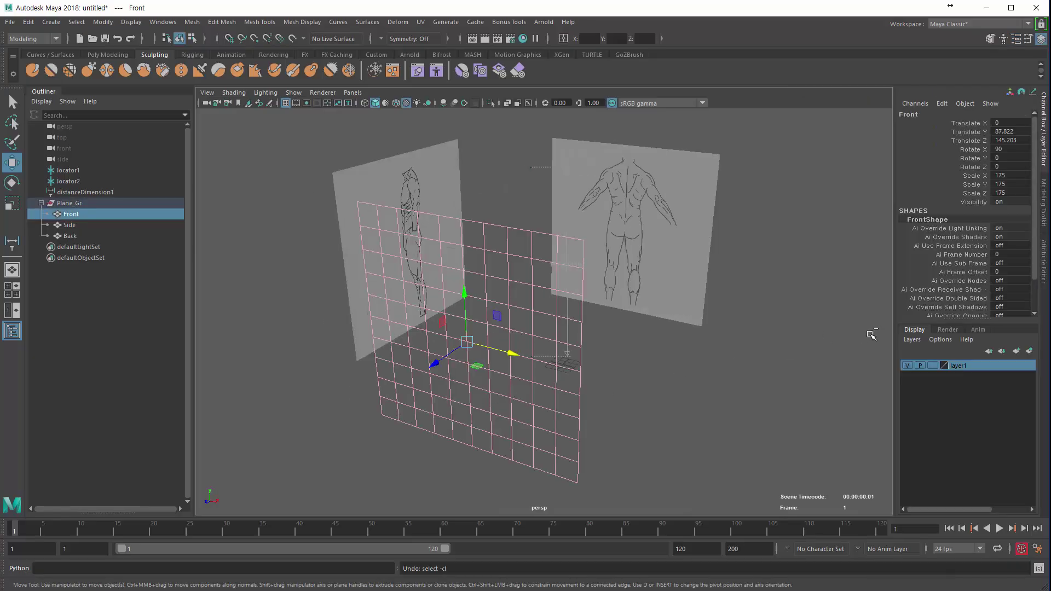
{"action": "key", "text": "ctrl+z"}
{"action": "left_click", "coordinate": [1038, 253]}
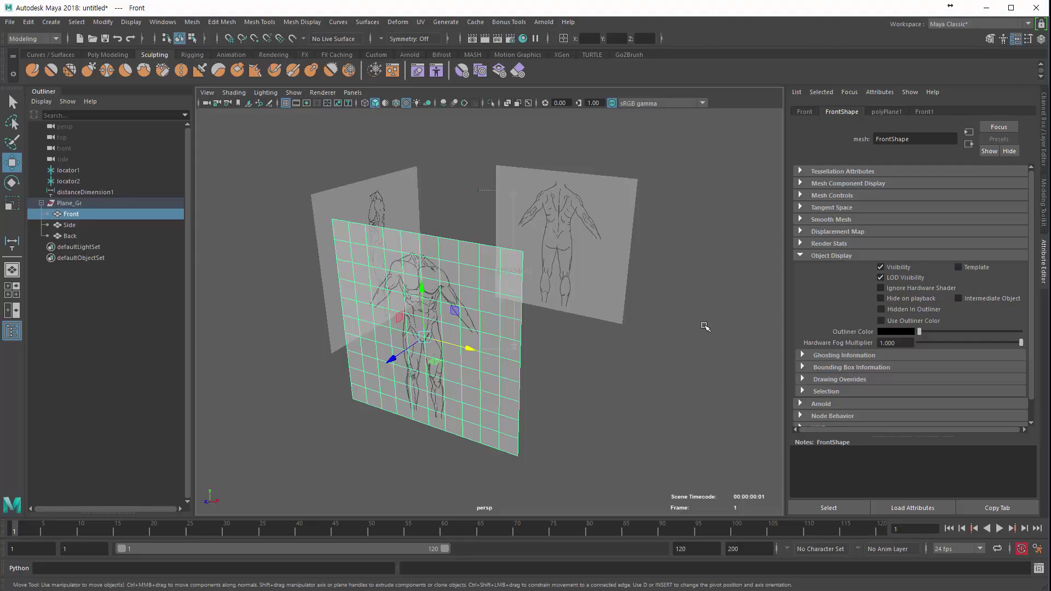
Set the display layer to Template and rename it Image_Plane.
{"action": "left_click", "coordinate": [1045, 148]}
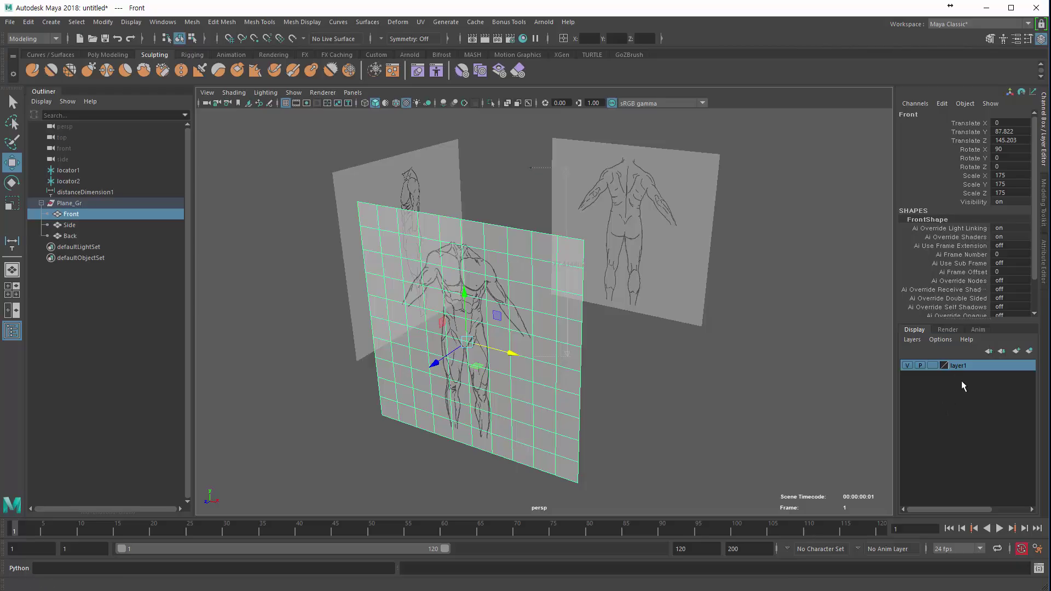
{"action": "left_click", "coordinate": [933, 366]}
{"action": "double_click", "coordinate": [954, 366]}
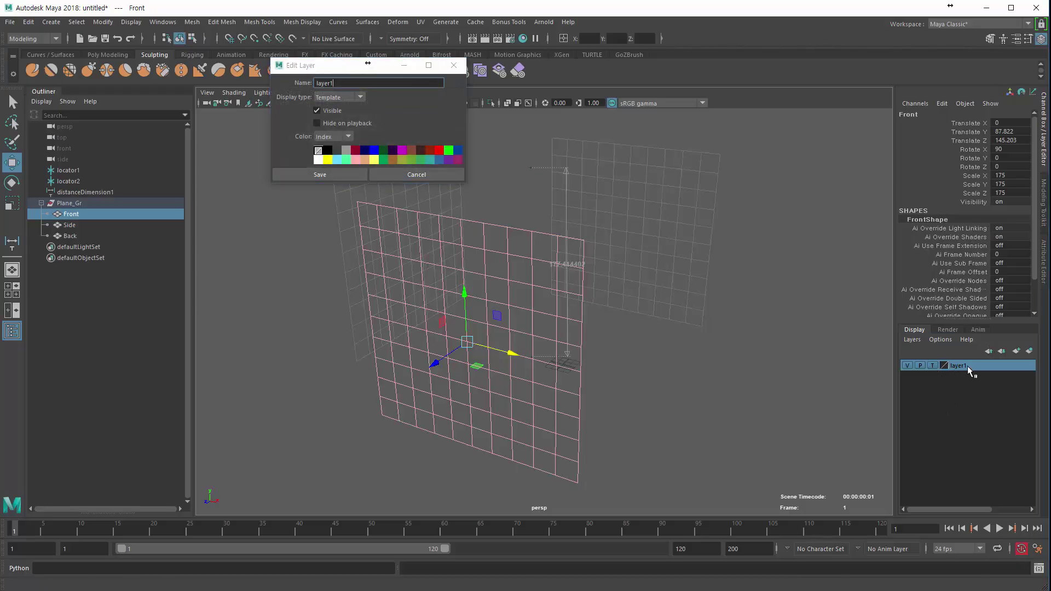
{"action": "type", "text": "Image_Plan"}
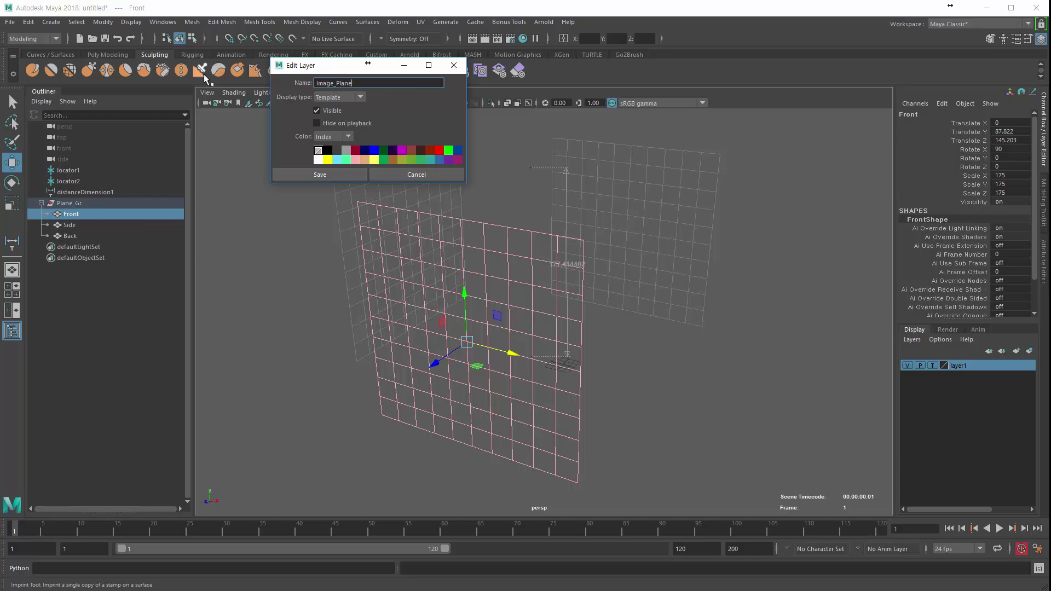
{"action": "left_click", "coordinate": [306, 174]}
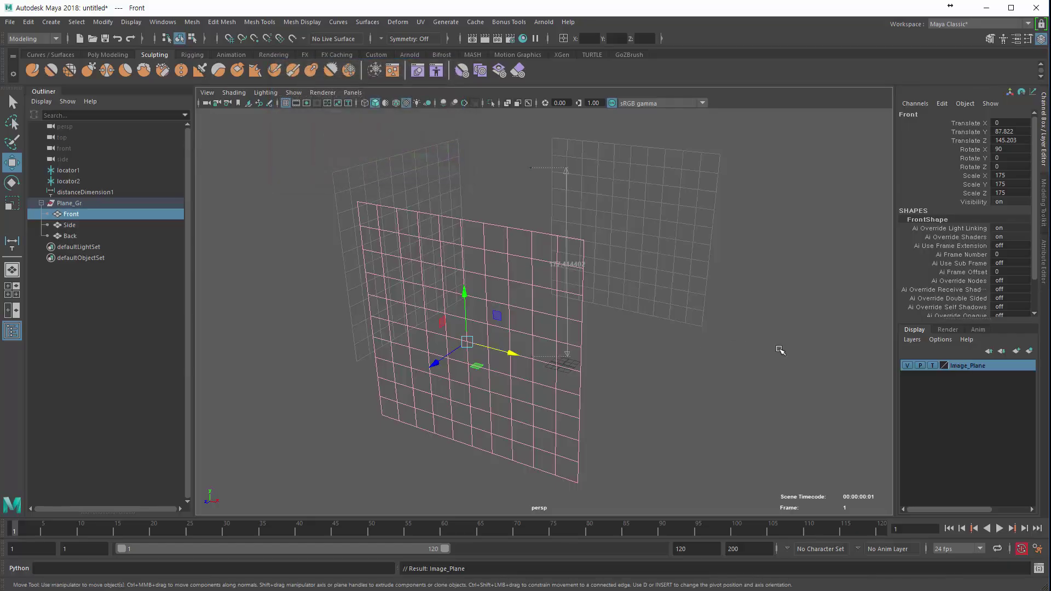
Switch the Image_Plane layer to Reference, view the planes from another angle, and return the layer to Normal.
{"action": "left_click", "coordinate": [931, 365]}
{"action": "left_click", "coordinate": [932, 366]}
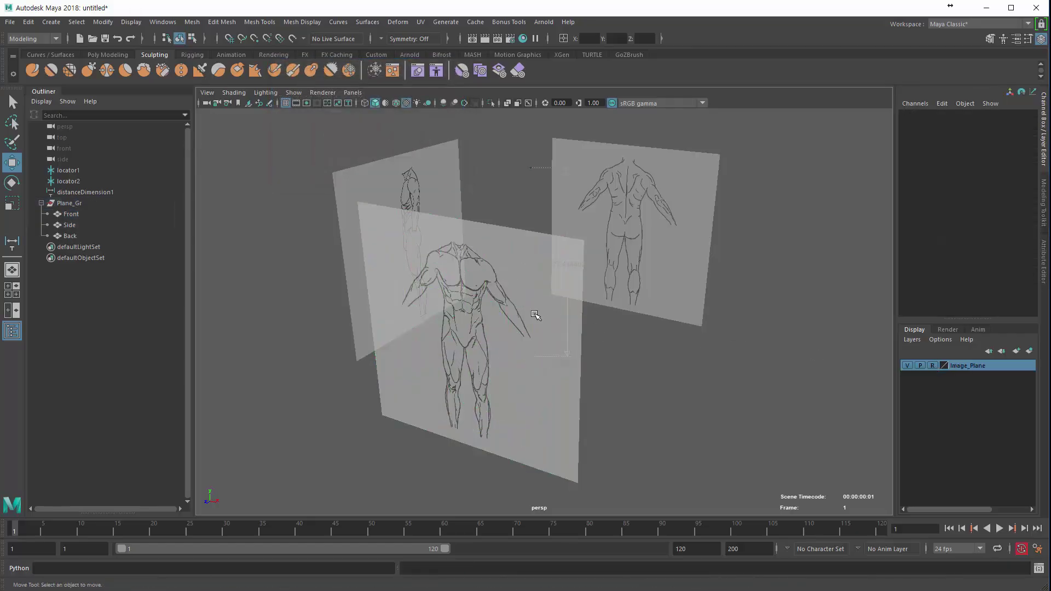
{"action": "left_click_drag", "start_coordinate": [536, 316], "coordinate": [459, 259], "text": "alt"}
{"action": "left_click", "coordinate": [932, 365]}
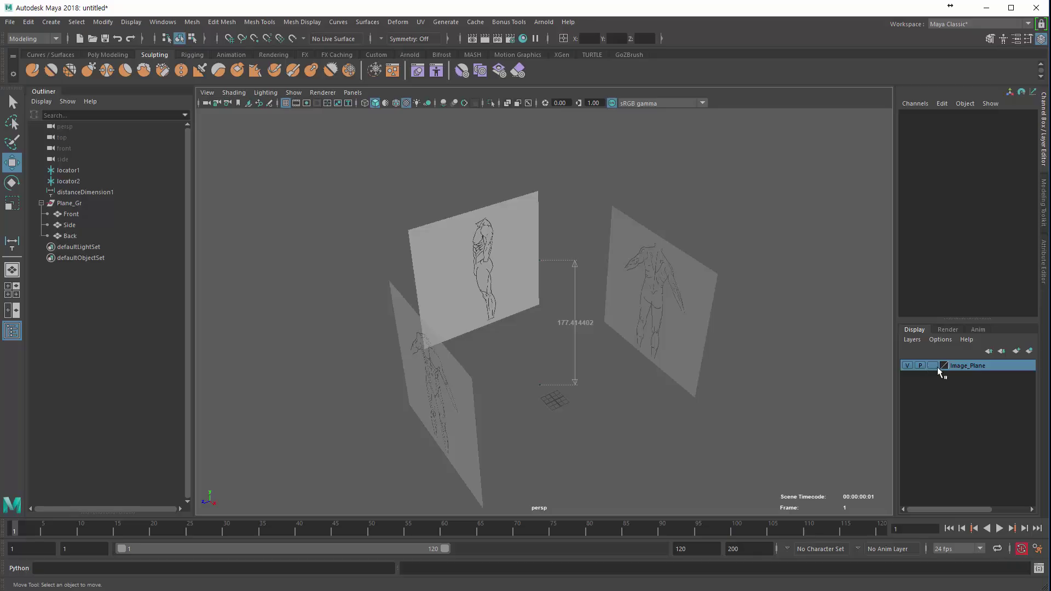
Increase the Transparency of the Side plane's Lambert material so the plane is more see-through.
{"action": "left_click", "coordinate": [492, 246]}
{"action": "key", "text": "ctrl+a"}
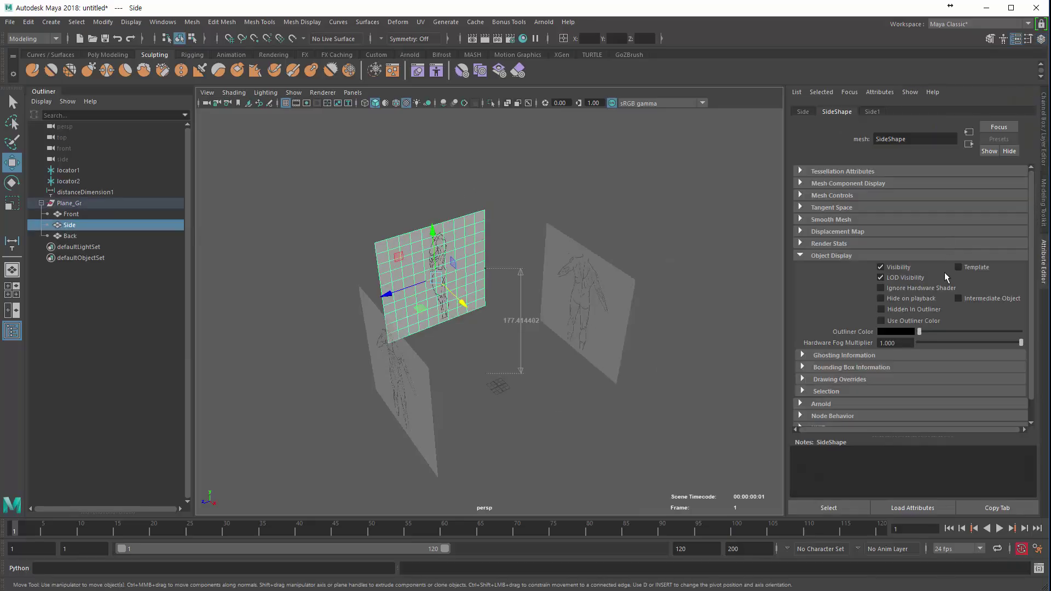
{"action": "left_click", "coordinate": [872, 112]}
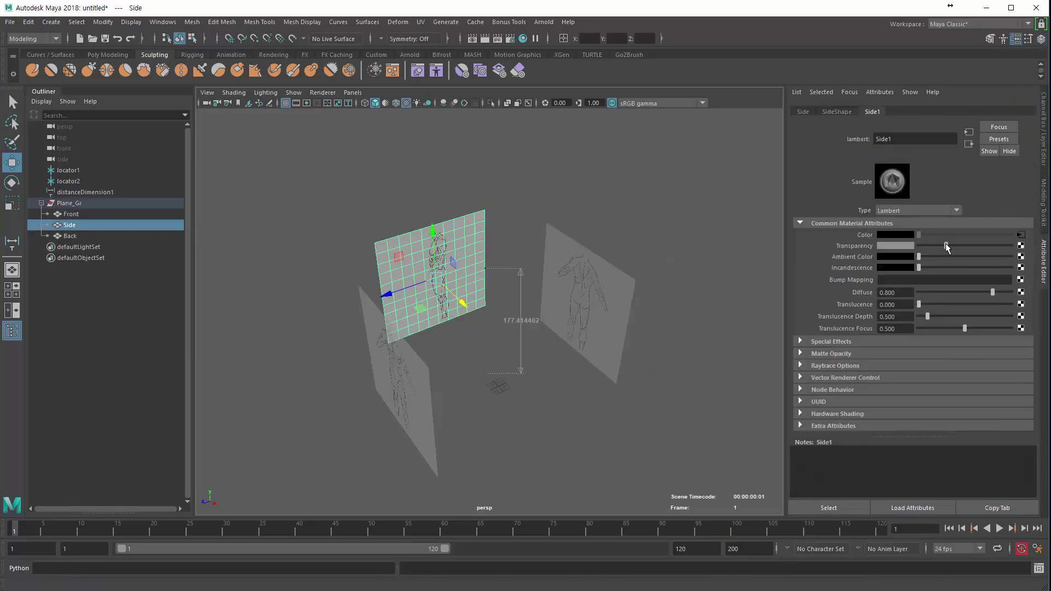
{"action": "left_click_drag", "start_coordinate": [944, 245], "coordinate": [963, 249]}
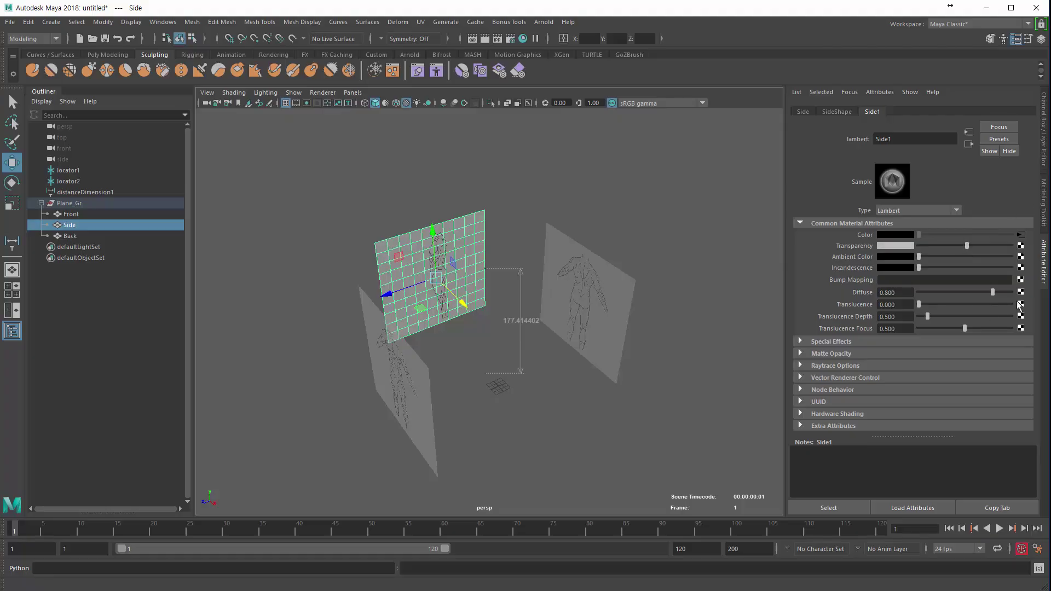
Switch the Image_Plane layer to Reference, clear the selection, and check the planes from the Front plane's side.
{"action": "left_click", "coordinate": [1043, 159]}
{"action": "left_click", "coordinate": [933, 366]}
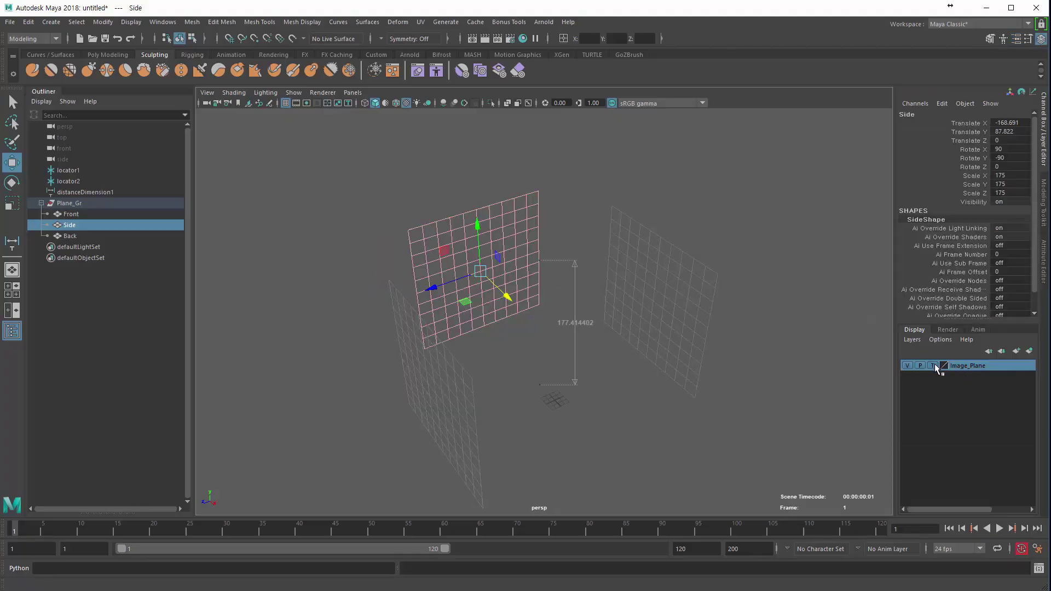
{"action": "left_click", "coordinate": [932, 366]}
{"action": "left_click", "coordinate": [638, 436]}
{"action": "left_click_drag", "start_coordinate": [423, 390], "coordinate": [481, 355], "text": "alt"}
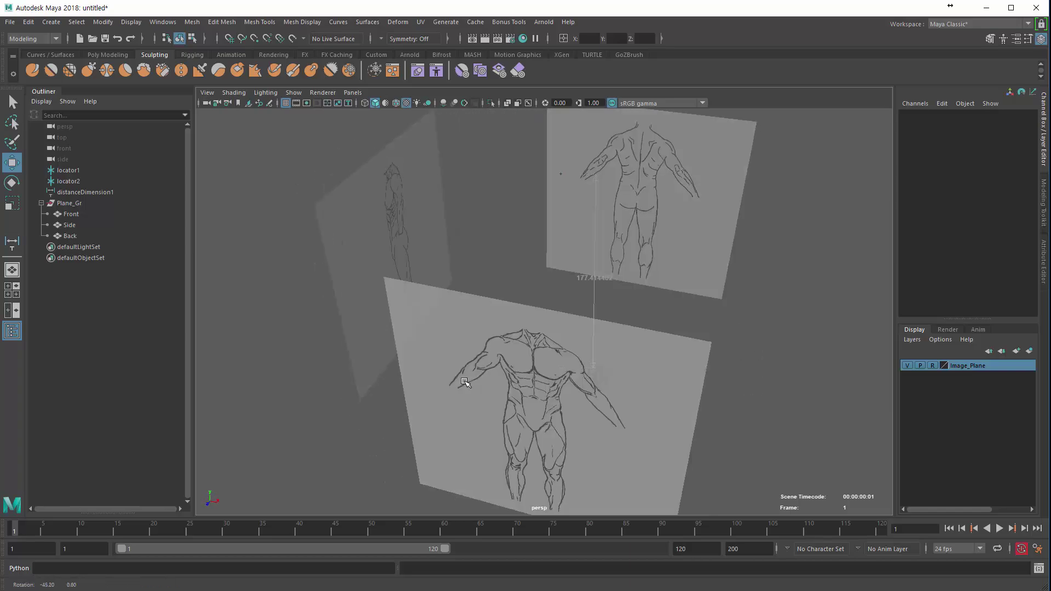
{"action": "left_click_drag", "start_coordinate": [623, 372], "coordinate": [534, 355], "text": "alt"}
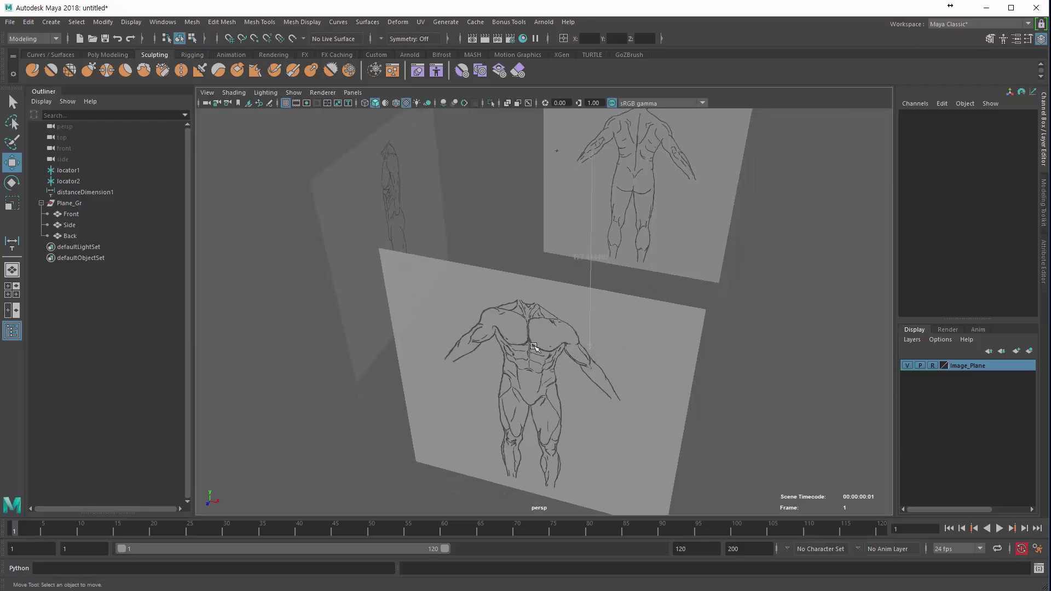
{"action": "left_click_drag", "start_coordinate": [444, 396], "coordinate": [423, 382], "text": "alt"}
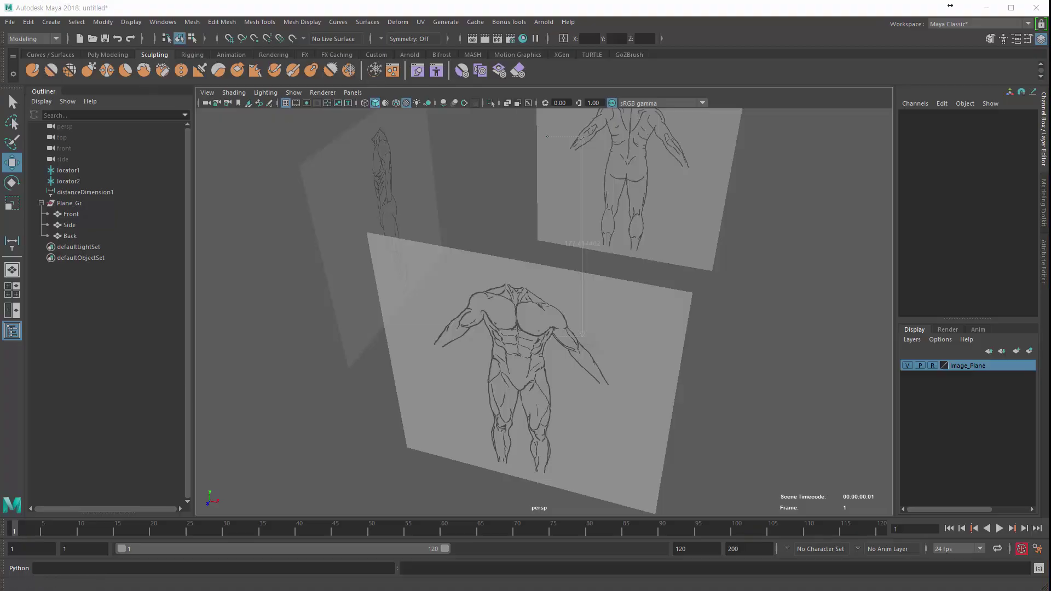
Bring in the browser window with the anatomy muscle image results, examine the front and back muscle references, and move it away again.
{"action": "left_click_drag", "start_coordinate": [0, 63], "coordinate": [527, 69]}
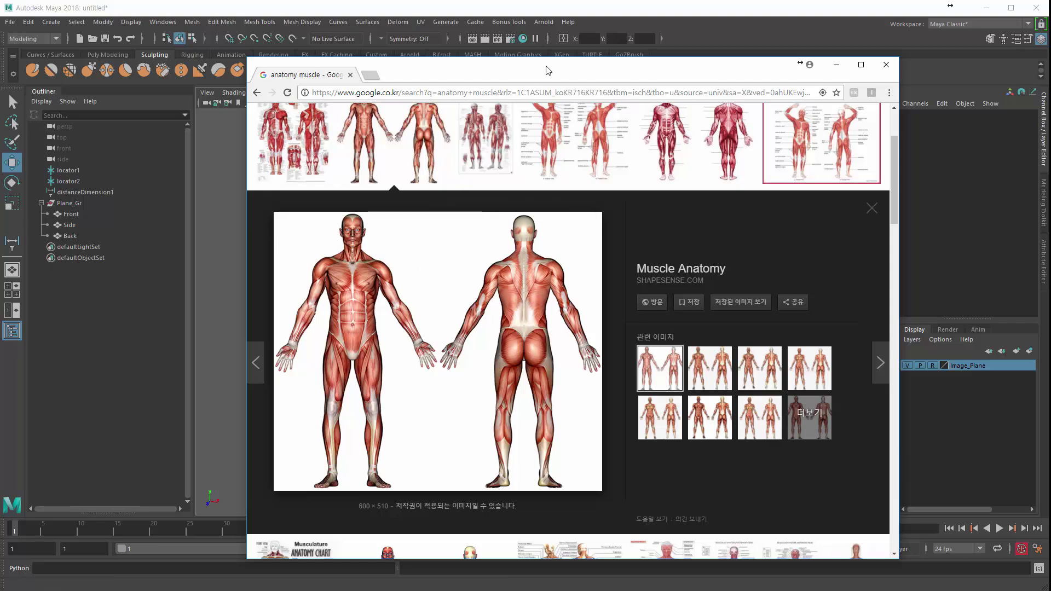
{"action": "left_click_drag", "start_coordinate": [547, 70], "coordinate": [0, 82]}
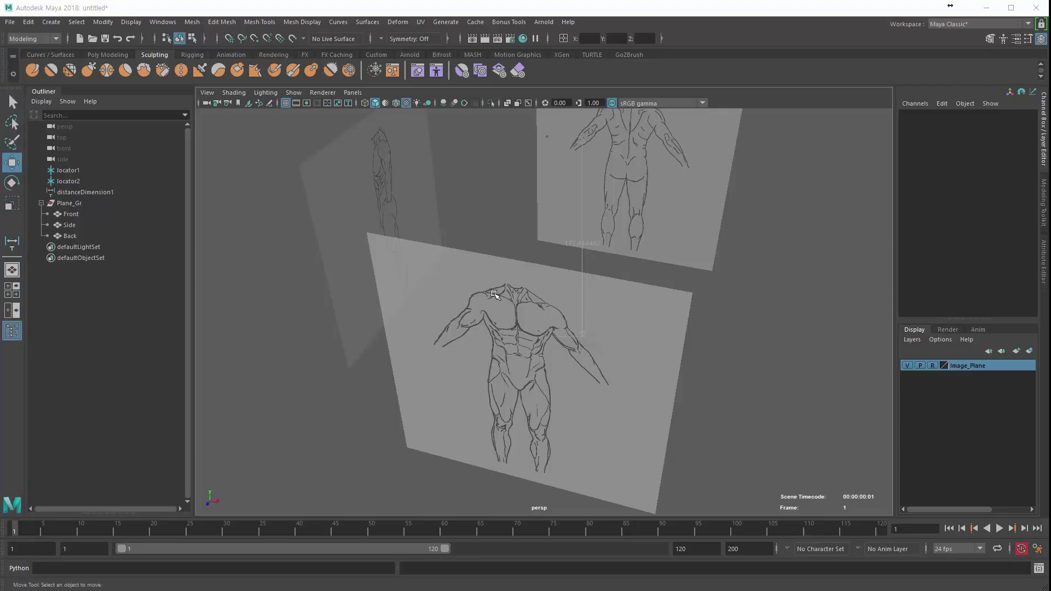
{"action": "left_click_drag", "start_coordinate": [0, 147], "coordinate": [0, 203]}
{"action": "left_click_drag", "start_coordinate": [0, 125], "coordinate": [545, 105]}
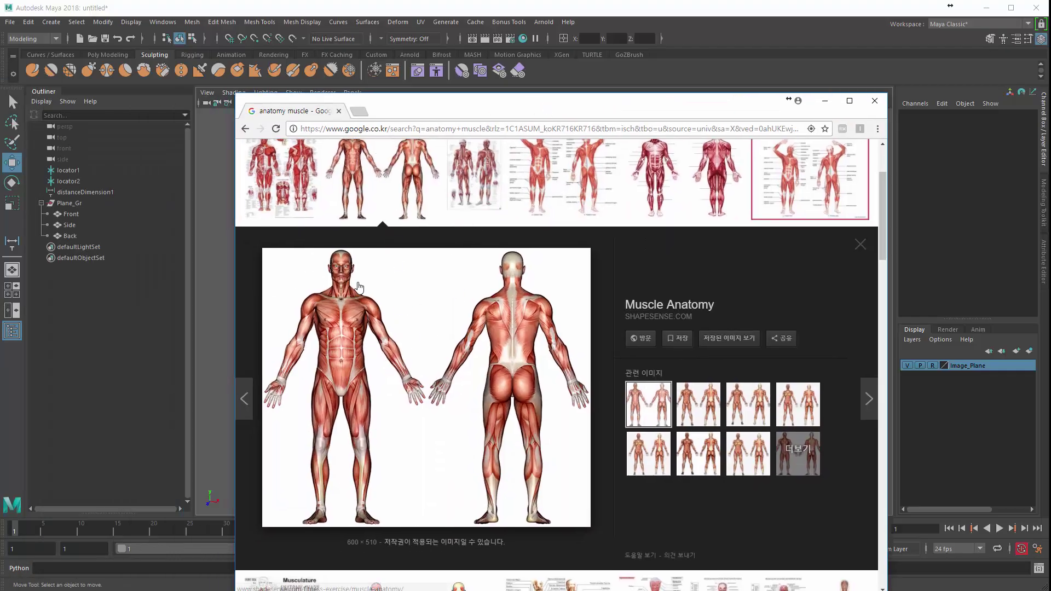
{"action": "scroll", "coordinate": [361, 288], "scroll_direction": "up", "scroll_amount": 2}
{"action": "scroll", "coordinate": [374, 310], "scroll_direction": "down", "scroll_amount": 8}
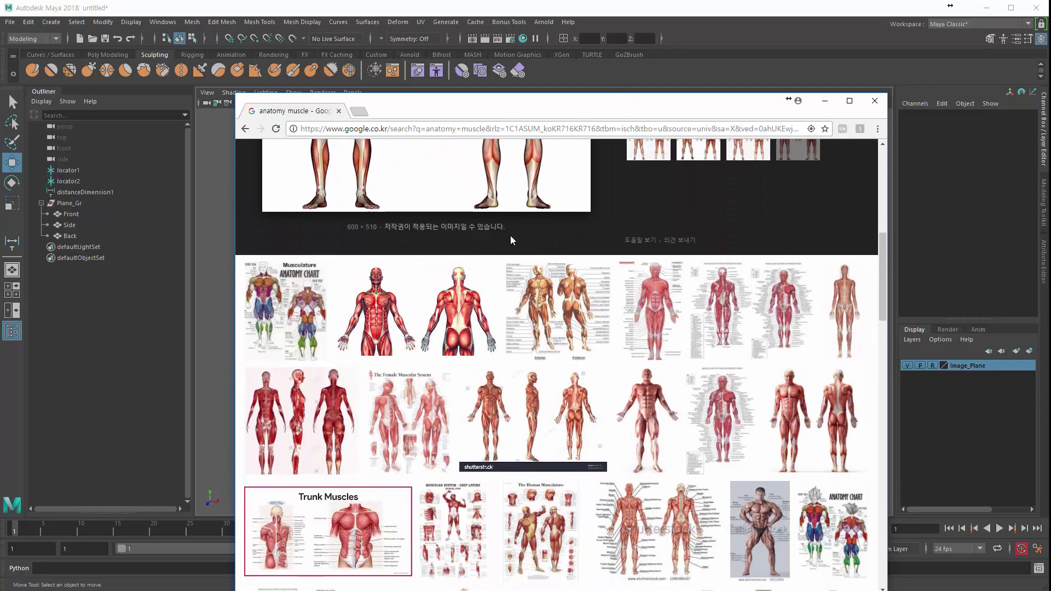
{"action": "scroll", "coordinate": [392, 411], "scroll_direction": "up", "scroll_amount": 2}
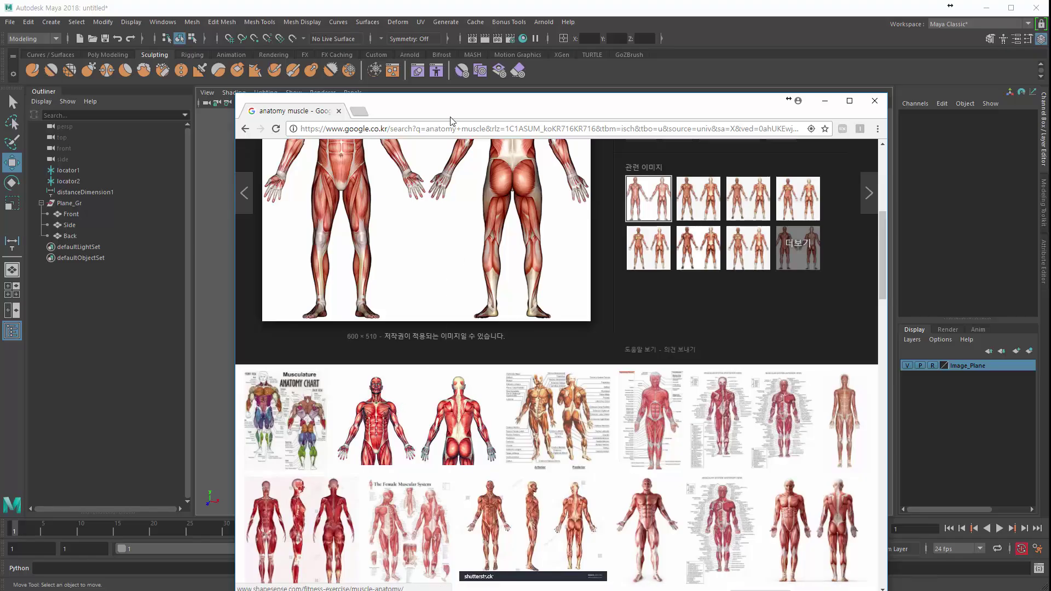
{"action": "left_click_drag", "start_coordinate": [464, 107], "coordinate": [0, 188]}
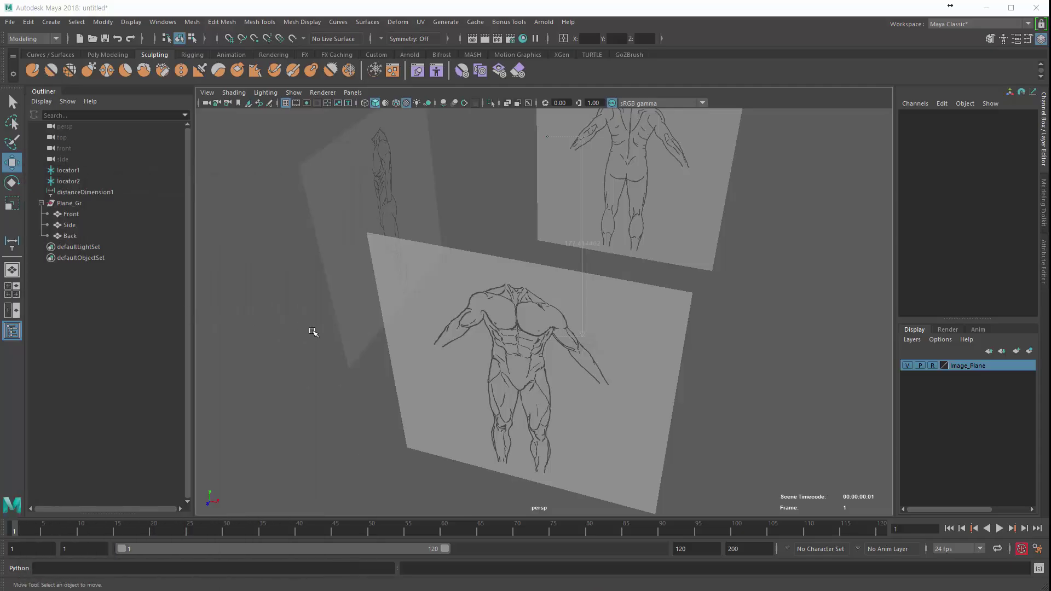
{"action": "left_click_drag", "start_coordinate": [326, 363], "coordinate": [340, 308], "text": "alt"}
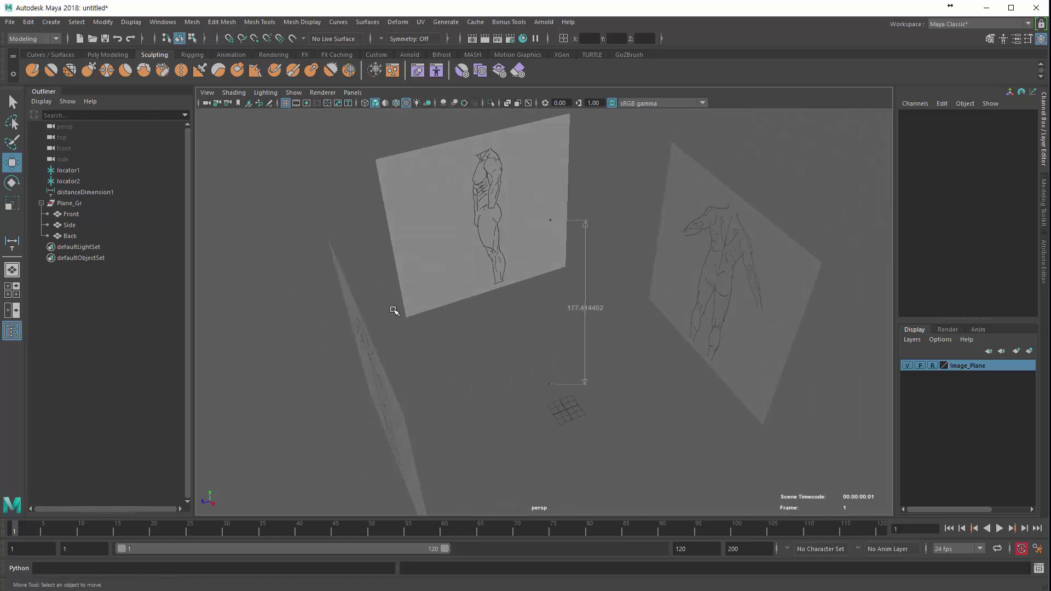
{"action": "middle_click_drag", "start_coordinate": [376, 308], "coordinate": [333, 310], "text": "alt"}
{"action": "left_click_drag", "start_coordinate": [334, 311], "coordinate": [404, 305], "text": "alt"}
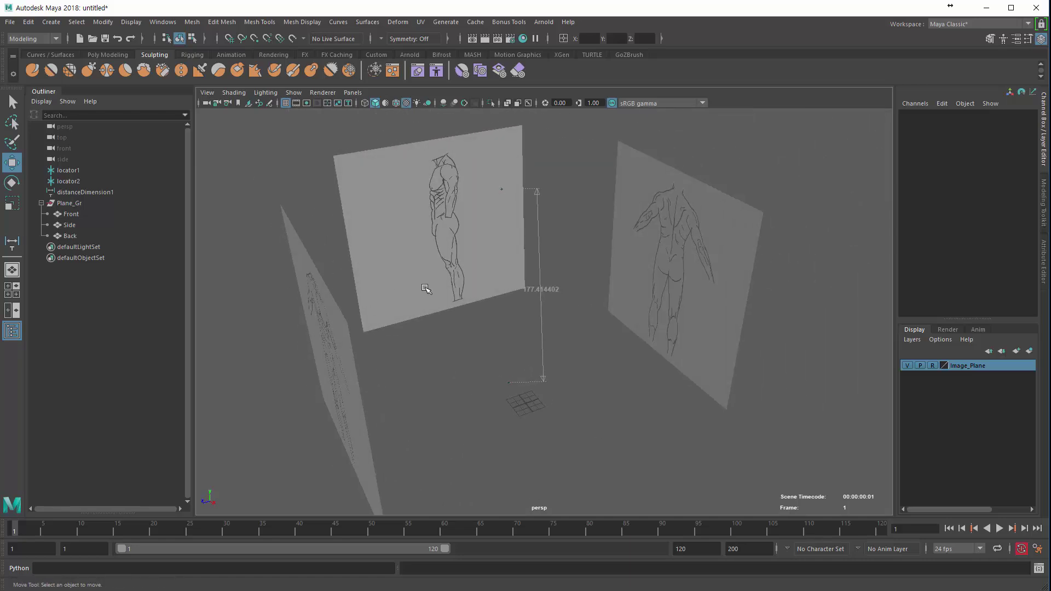